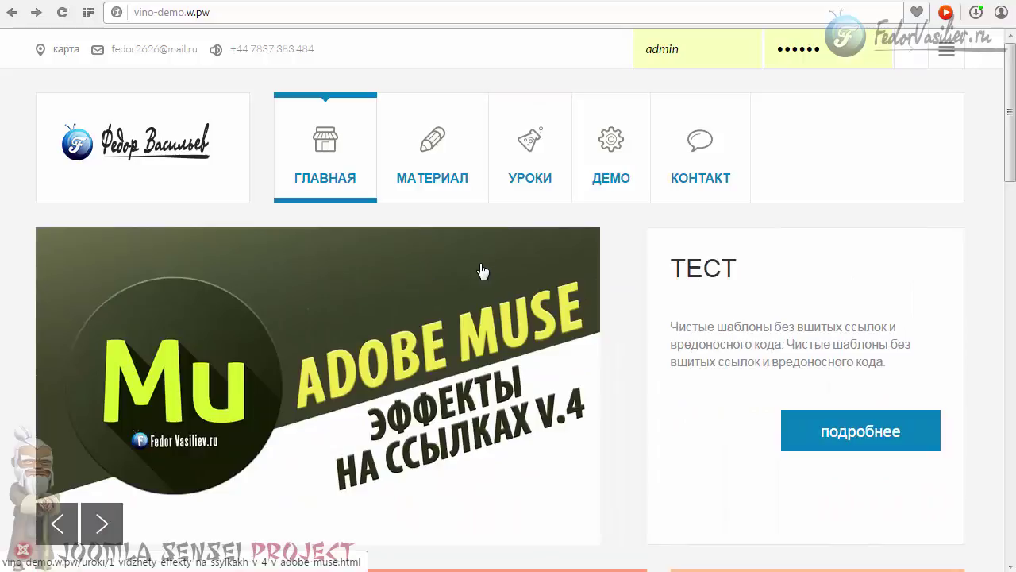
- Open the "jm-services - По умолчанию" style for editing in the Joomla administrator's template manager
{"action": "key", "text": "Return"}
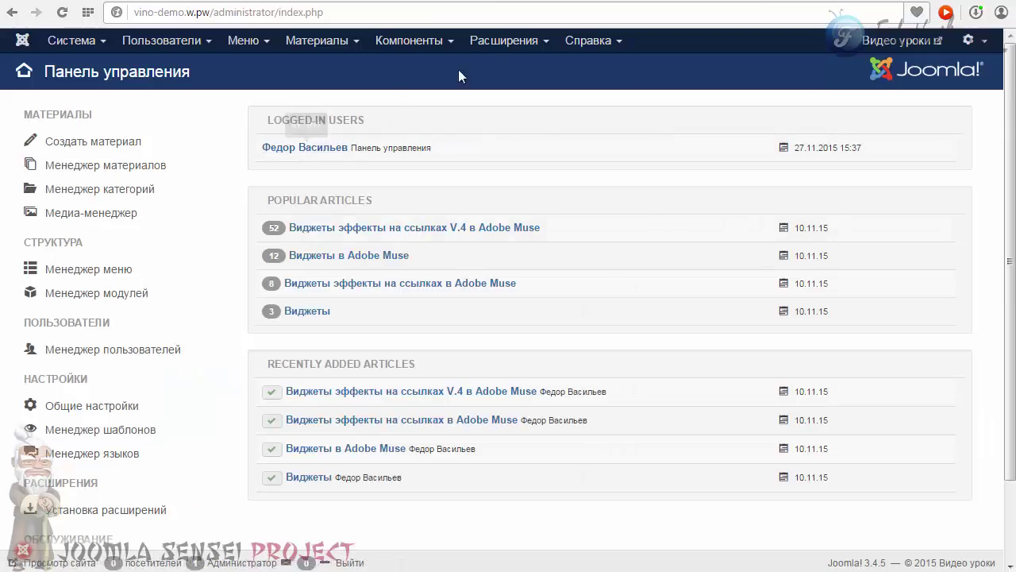
{"action": "left_click", "coordinate": [501, 46]}
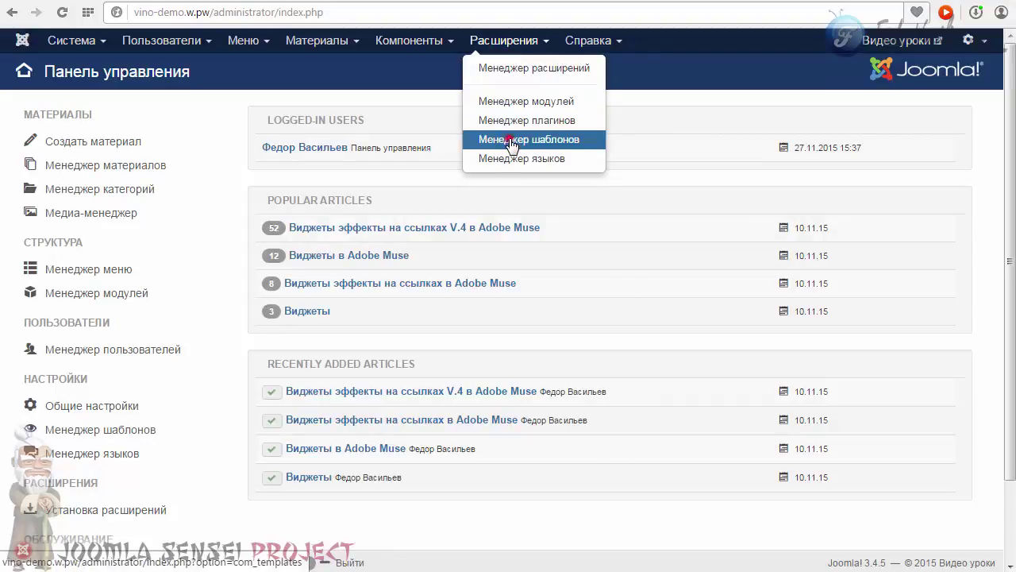
{"action": "left_click", "coordinate": [497, 135]}
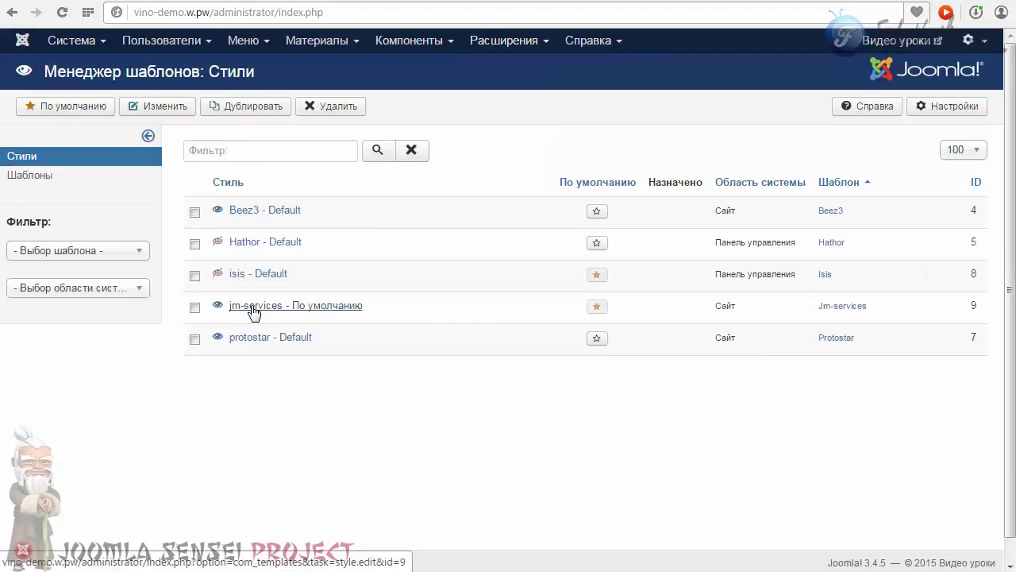
{"action": "left_click", "coordinate": [247, 305]}
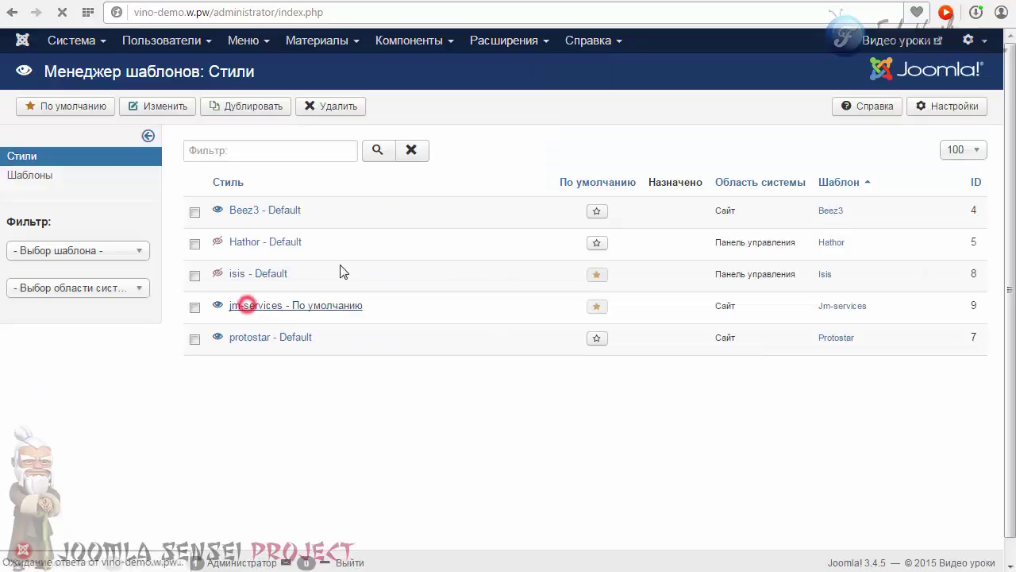
- Look over the JM Services template overview and its settings sections, and open Basic settings
{"action": "scroll", "coordinate": [485, 254], "scroll_direction": "down", "scroll_amount": 2}
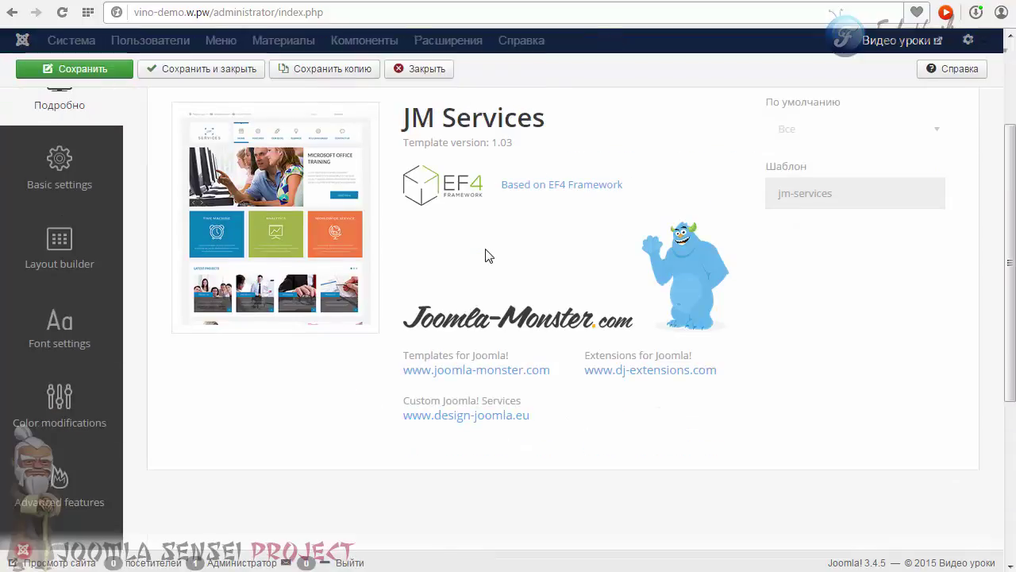
{"action": "scroll", "coordinate": [397, 239], "scroll_direction": "up", "scroll_amount": 2}
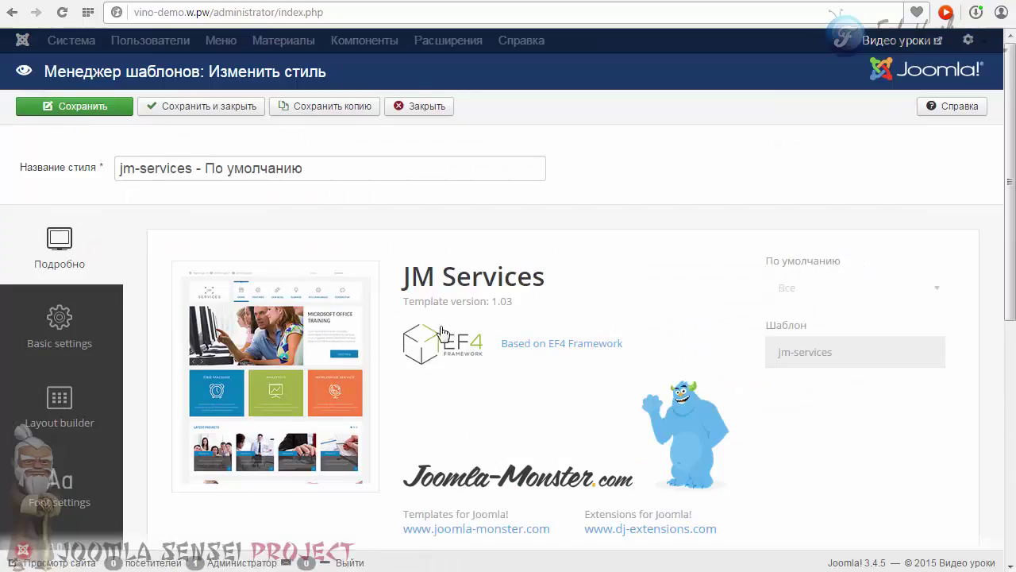
{"action": "scroll", "coordinate": [545, 347], "scroll_direction": "down", "scroll_amount": 2}
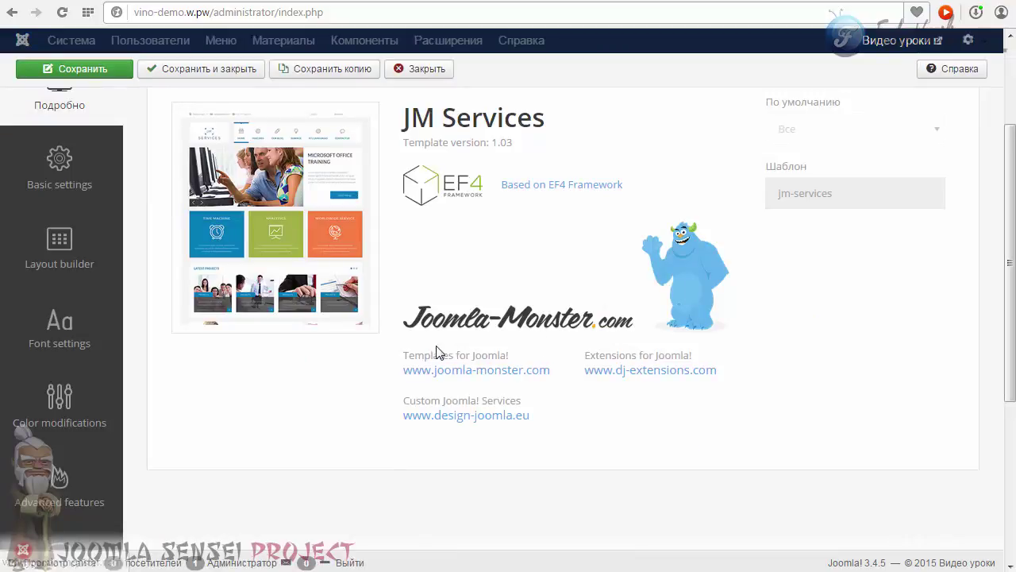
{"action": "scroll", "coordinate": [412, 389], "scroll_direction": "up", "scroll_amount": 1}
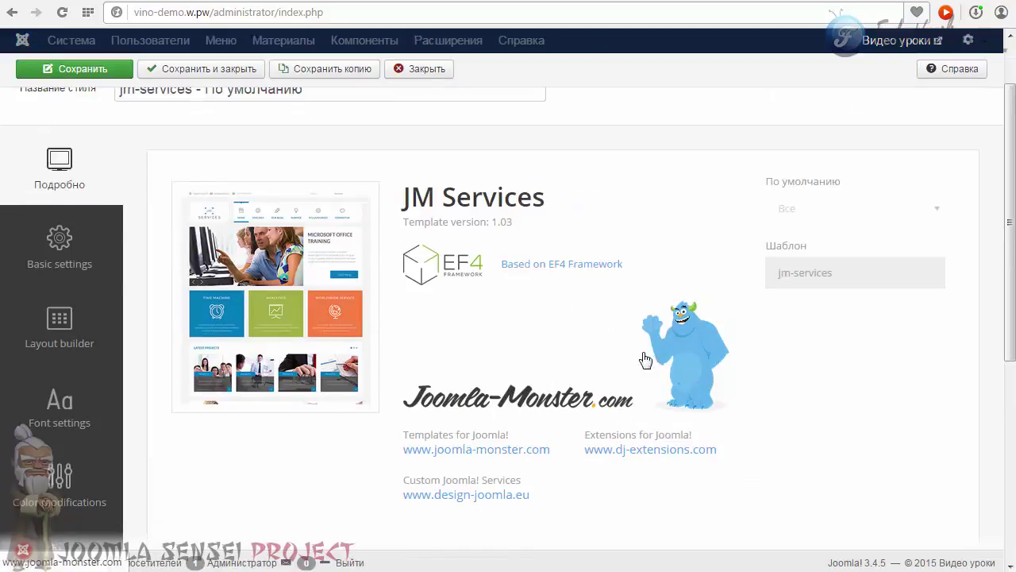
{"action": "scroll", "coordinate": [11, 288], "scroll_direction": "down", "scroll_amount": 5}
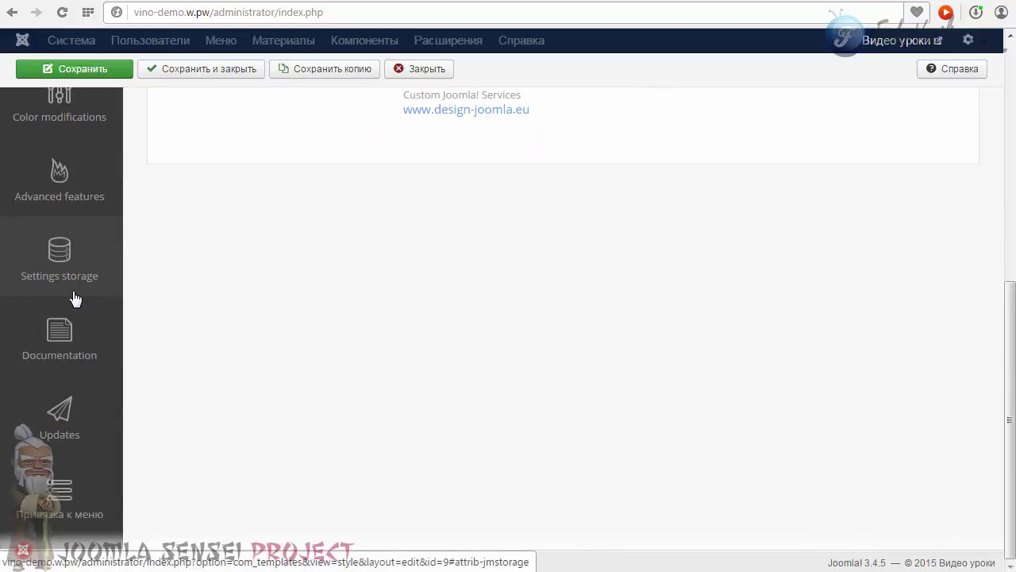
{"action": "scroll", "coordinate": [87, 378], "scroll_direction": "up", "scroll_amount": 5}
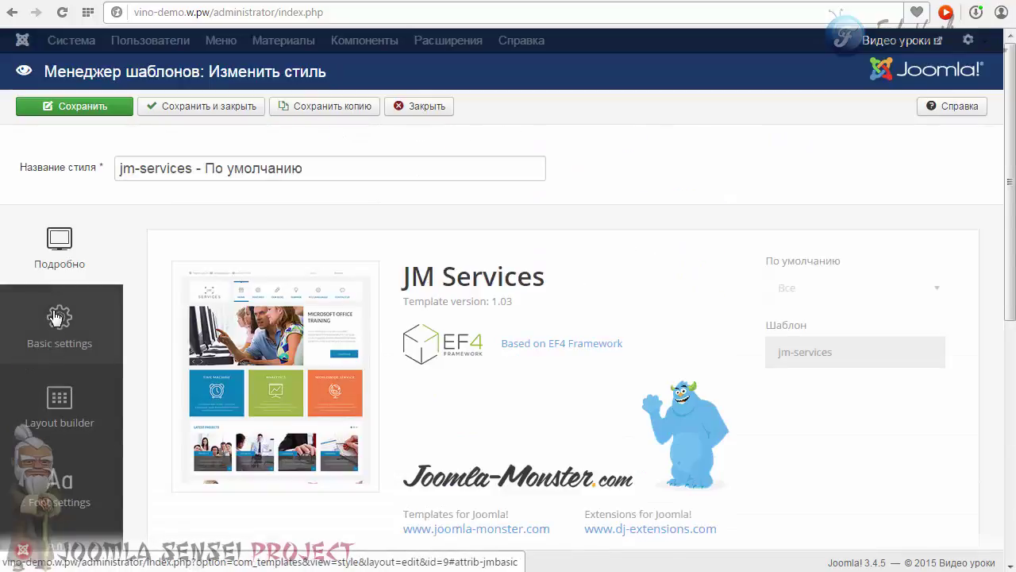
{"action": "left_click", "coordinate": [56, 318]}
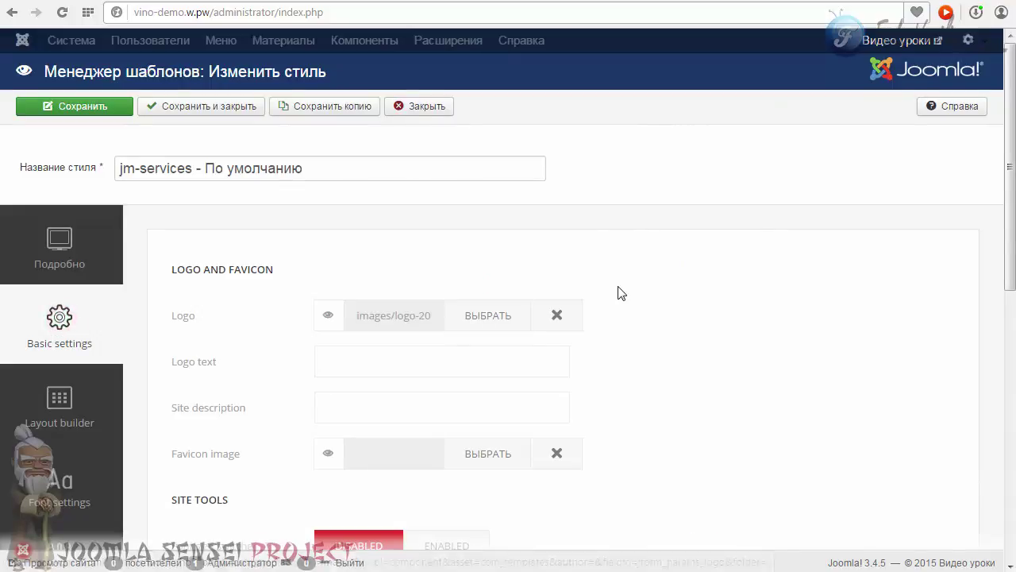
- Examine the Logo, Logo text and Site description fields in the template's logo and favicon settings
{"action": "scroll", "coordinate": [1012, 195], "scroll_direction": "down", "scroll_amount": 2}
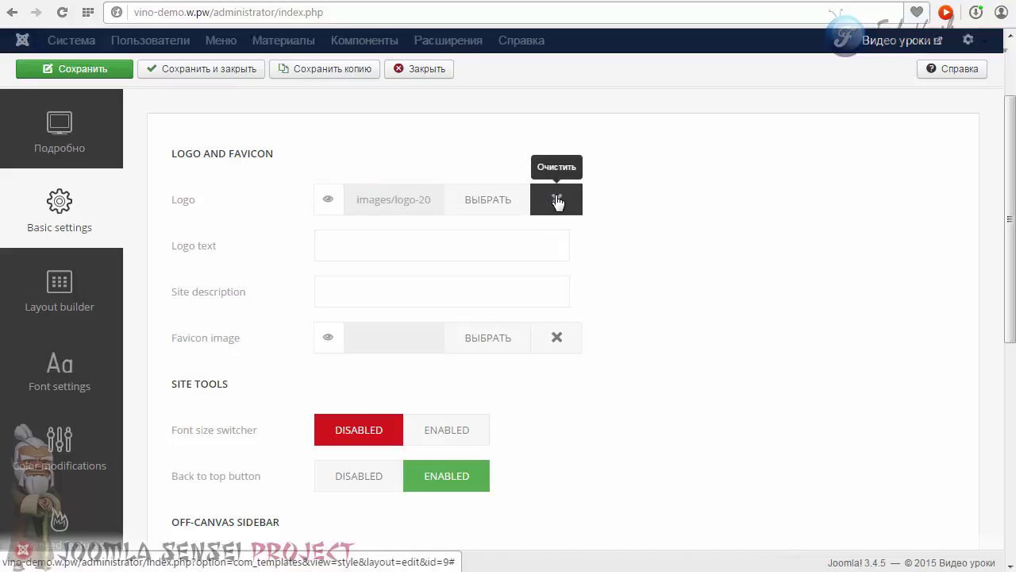
{"action": "mouse_move", "coordinate": [180, 251]}
{"action": "left_click", "coordinate": [376, 257]}
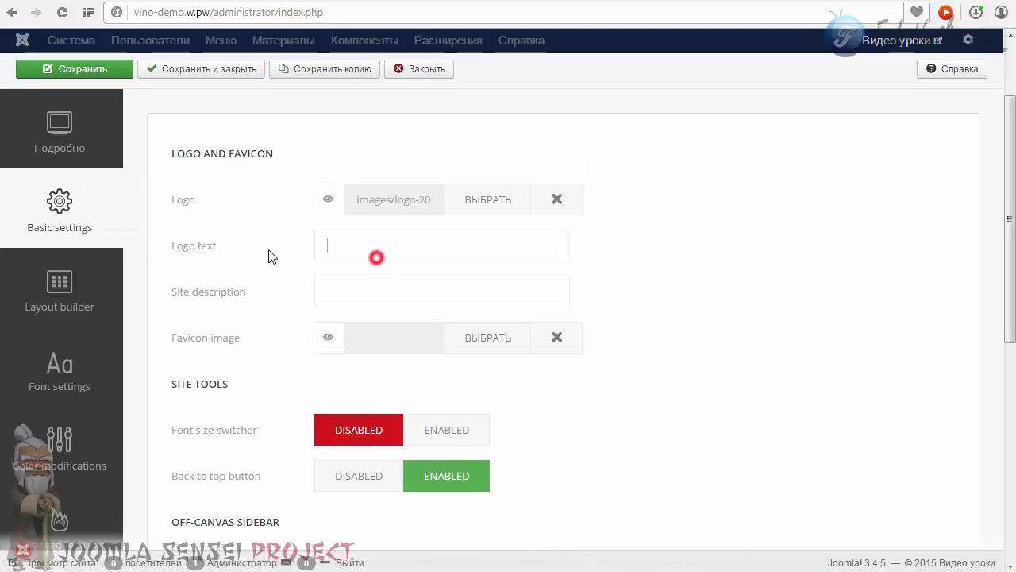
{"action": "left_click", "coordinate": [375, 245]}
{"action": "left_click", "coordinate": [353, 292]}
{"action": "mouse_move", "coordinate": [213, 304]}
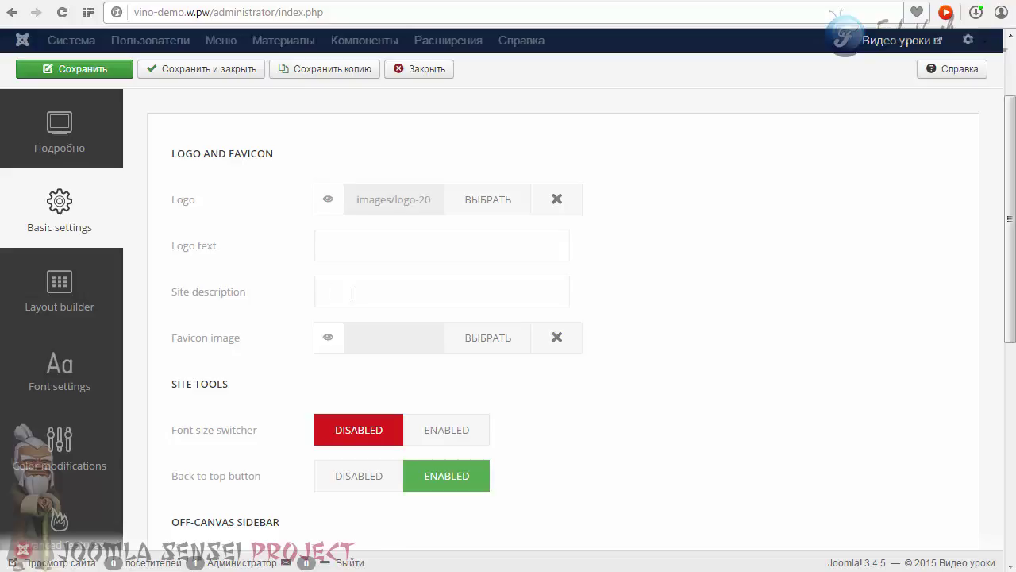
- Try selecting dty.jpg as the favicon image and close the image picker without inserting it
{"action": "mouse_move", "coordinate": [207, 344]}
{"action": "left_click", "coordinate": [494, 337]}
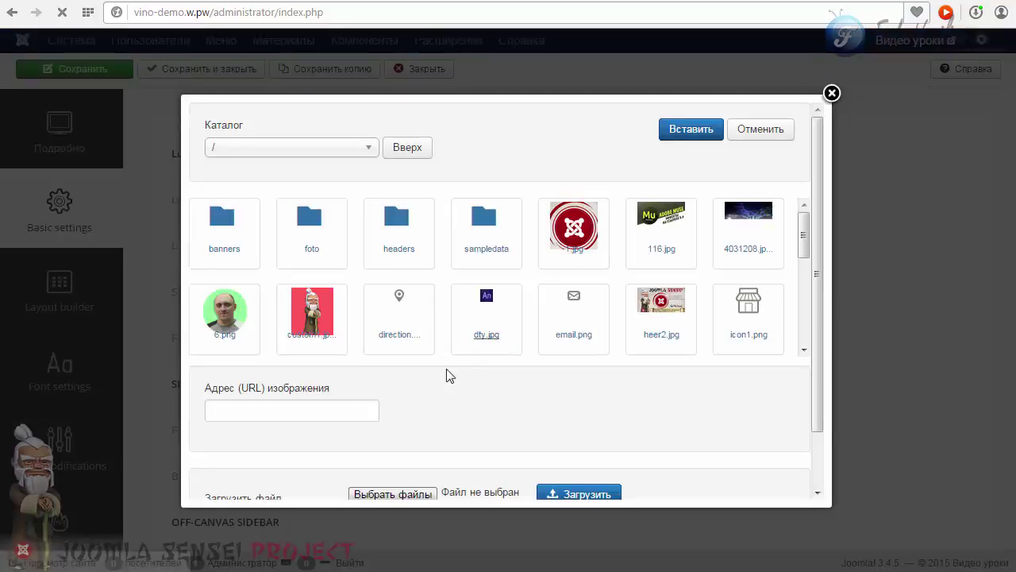
{"action": "scroll", "coordinate": [509, 334], "scroll_direction": "down", "scroll_amount": 1}
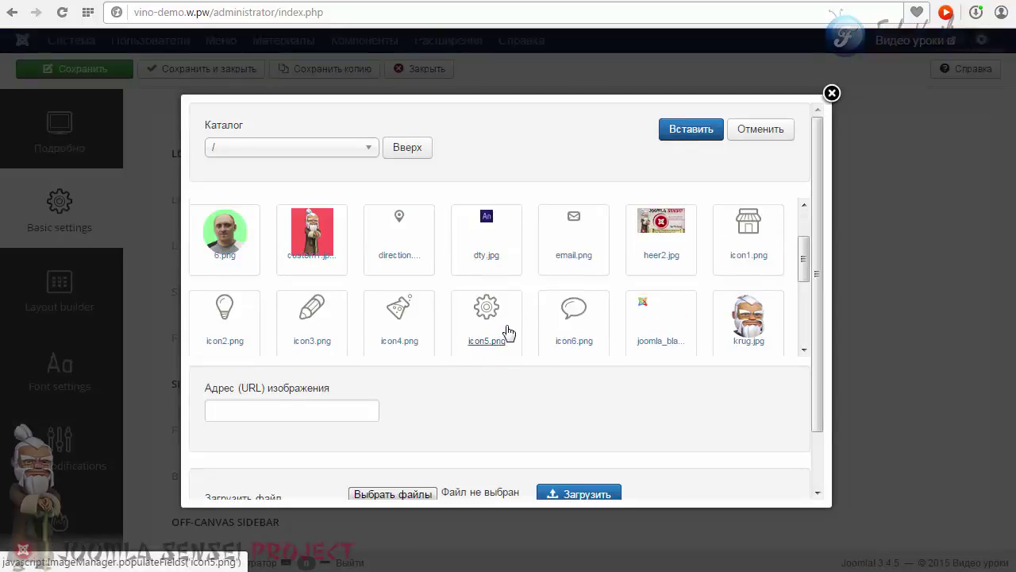
{"action": "left_click", "coordinate": [488, 221]}
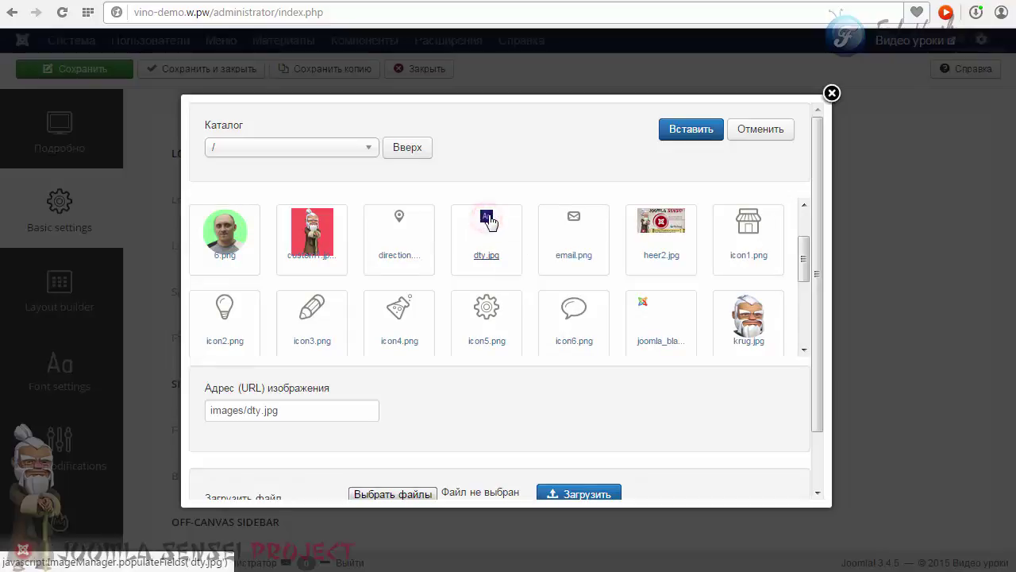
{"action": "left_click", "coordinate": [831, 93]}
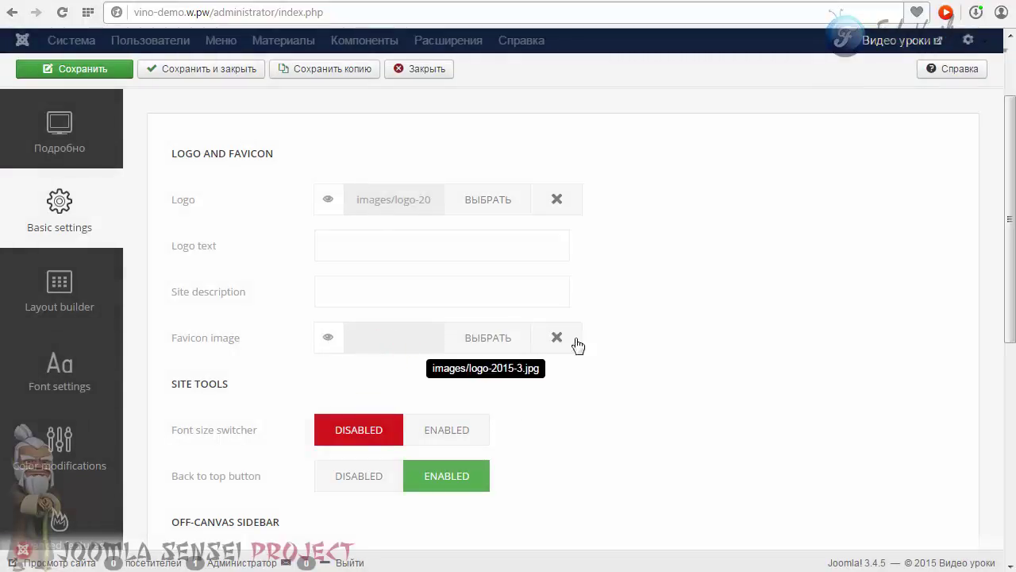
- Enable the Font size switcher in the site tools settings and save the template style
{"action": "scroll", "coordinate": [984, 245], "scroll_direction": "down", "scroll_amount": 3}
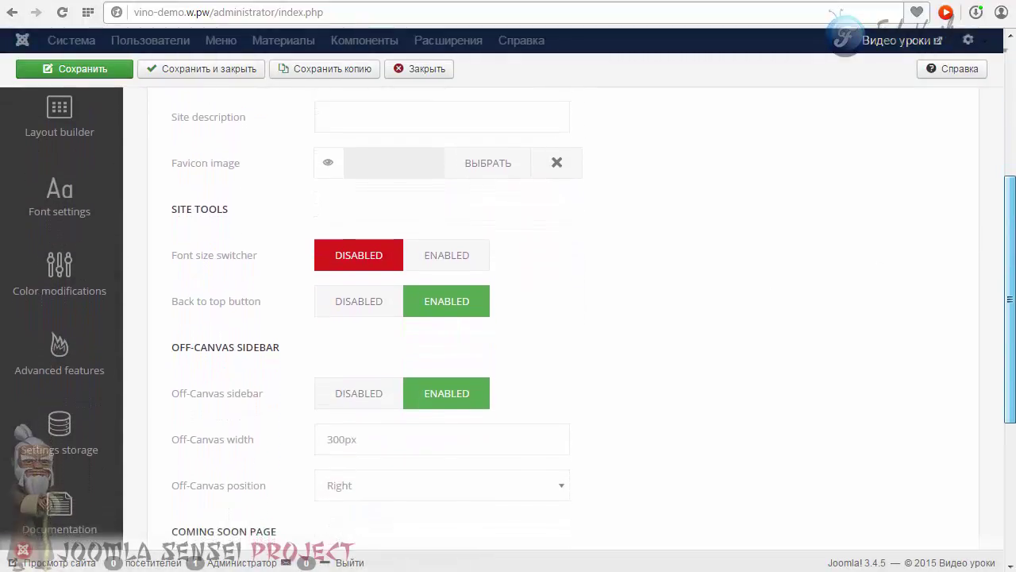
{"action": "scroll", "coordinate": [211, 175], "scroll_direction": "down", "scroll_amount": 1}
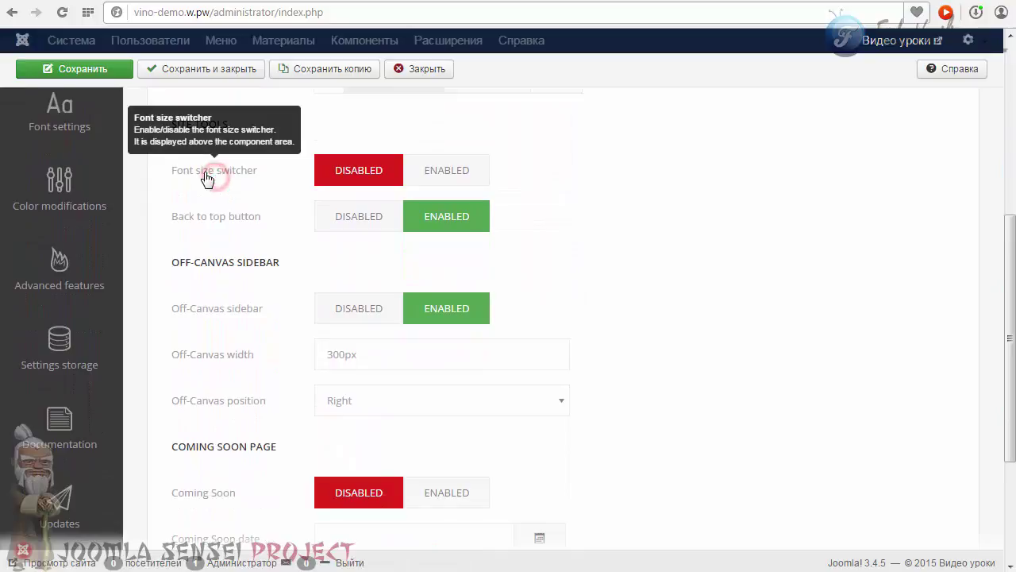
{"action": "mouse_move", "coordinate": [240, 186]}
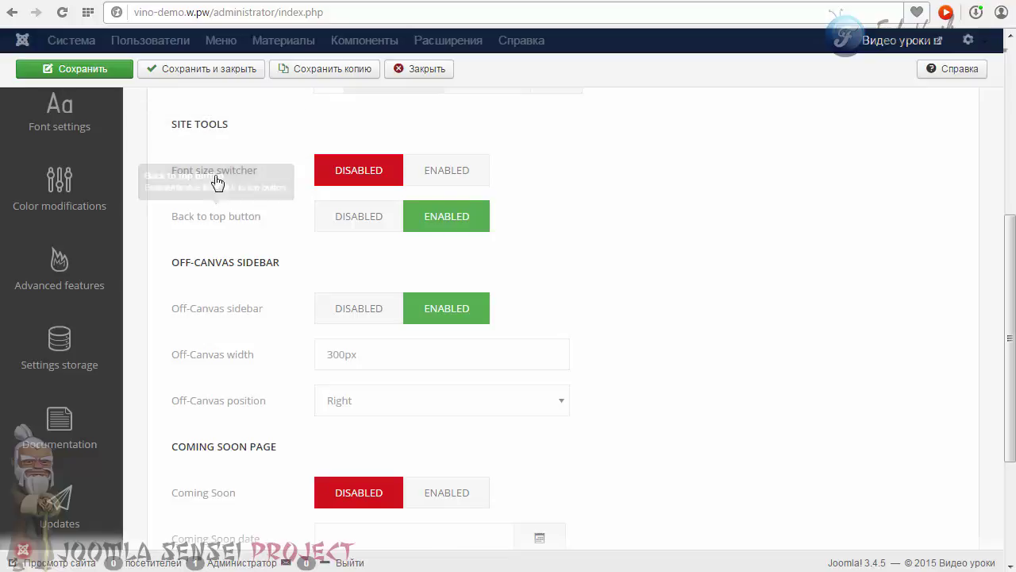
{"action": "left_click", "coordinate": [451, 178]}
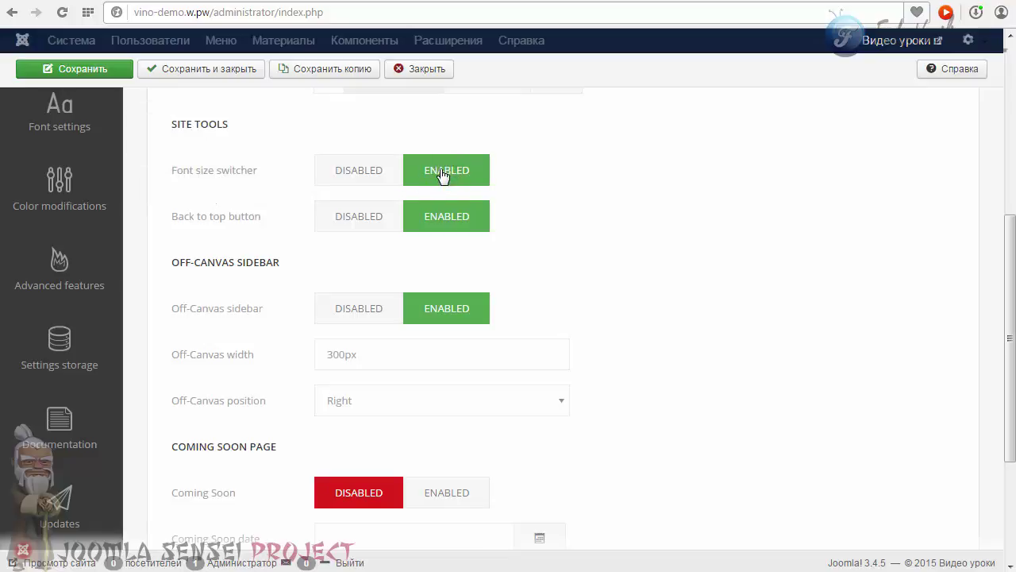
{"action": "left_click", "coordinate": [97, 70]}
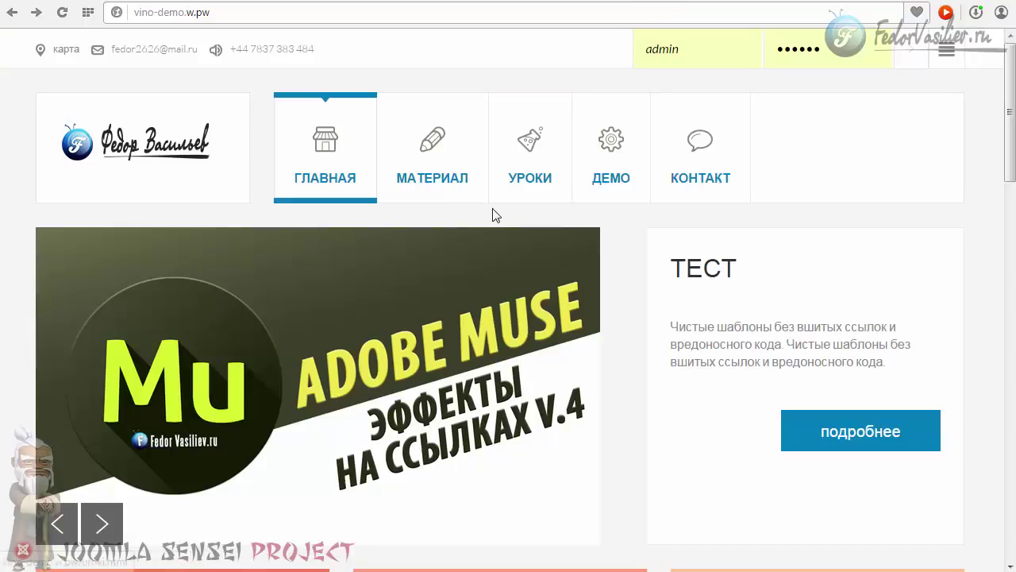
- Switch to the site's front end and open the article "Виджеты эффекты на ссылках V.4 в Adobe Muse"
{"action": "scroll", "coordinate": [495, 215], "scroll_direction": "down", "scroll_amount": 2}
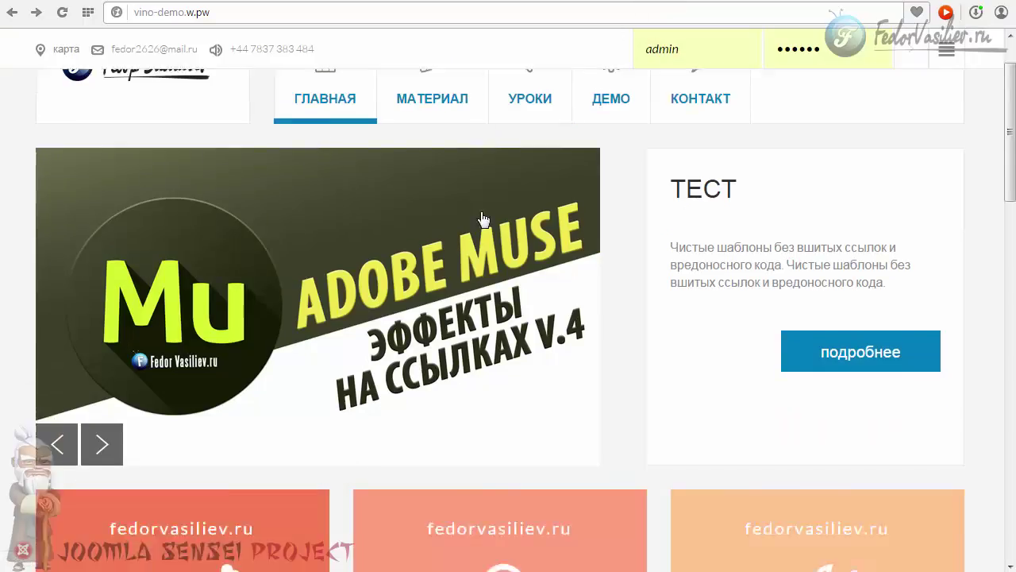
{"action": "left_click", "coordinate": [846, 273]}
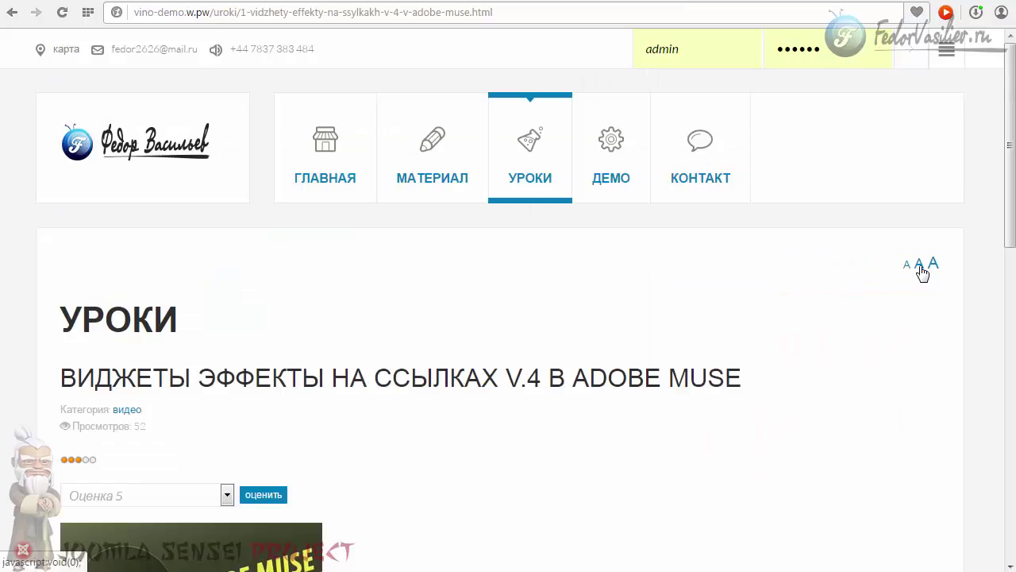
{"action": "left_click_drag", "start_coordinate": [1010, 151], "coordinate": [1009, 321]}
{"action": "scroll", "coordinate": [935, 252], "scroll_direction": "up", "scroll_amount": 10}
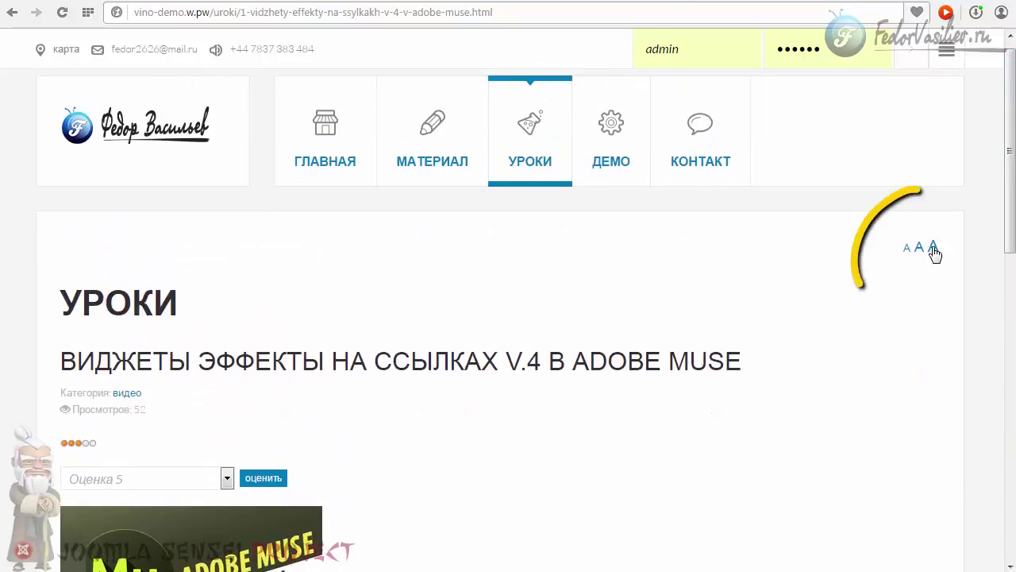
- Test the font size switcher on the article page with the large, medium and small text sizes
{"action": "left_click", "coordinate": [933, 247]}
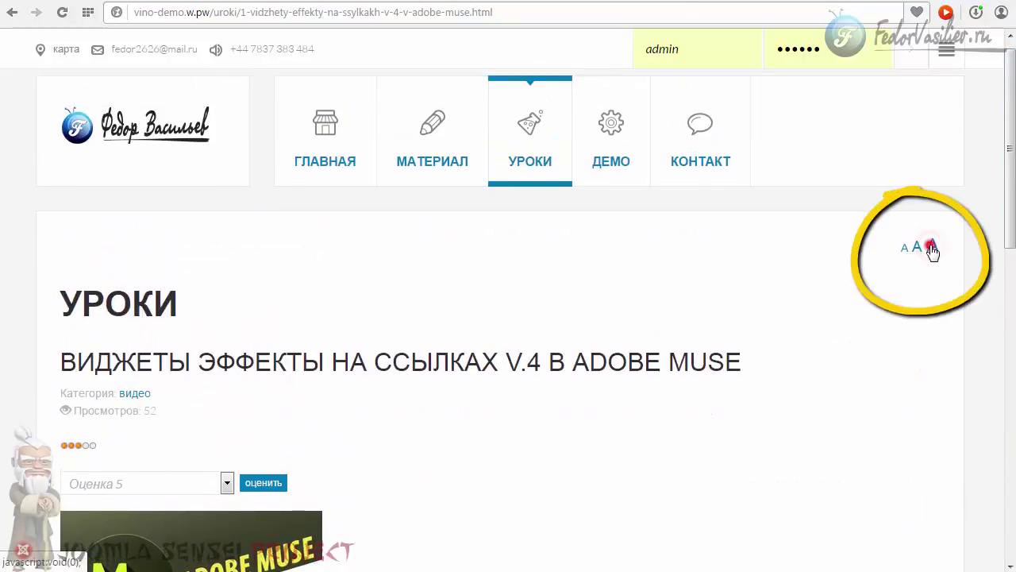
{"action": "left_click", "coordinate": [913, 250]}
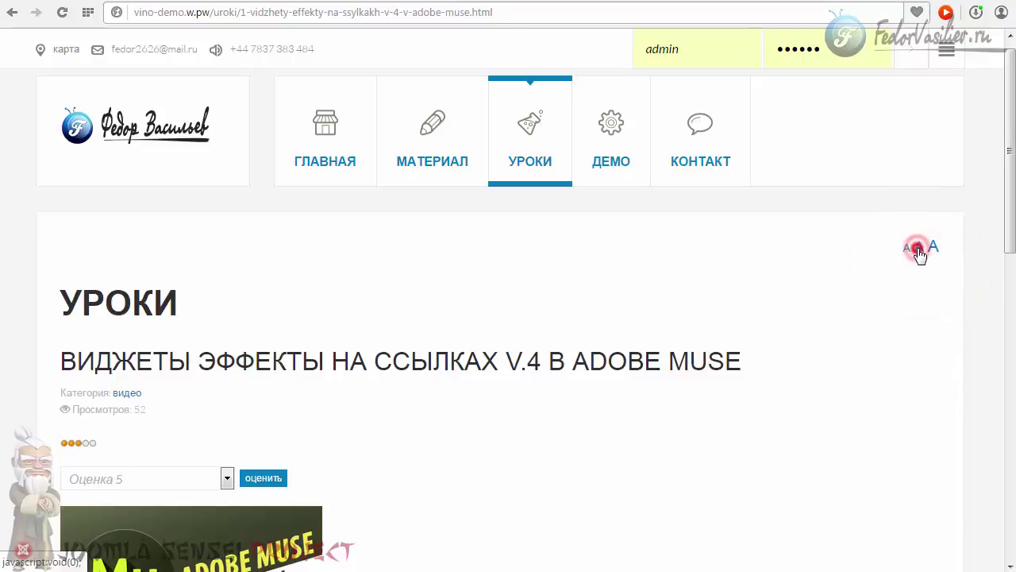
{"action": "left_click", "coordinate": [912, 248]}
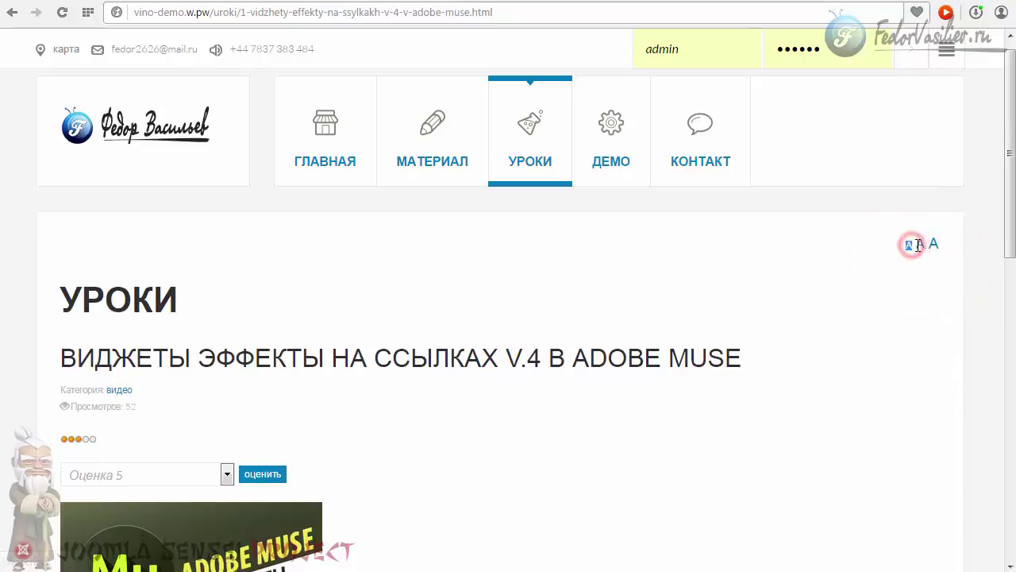
{"action": "double_click", "coordinate": [919, 248]}
{"action": "left_click", "coordinate": [933, 247]}
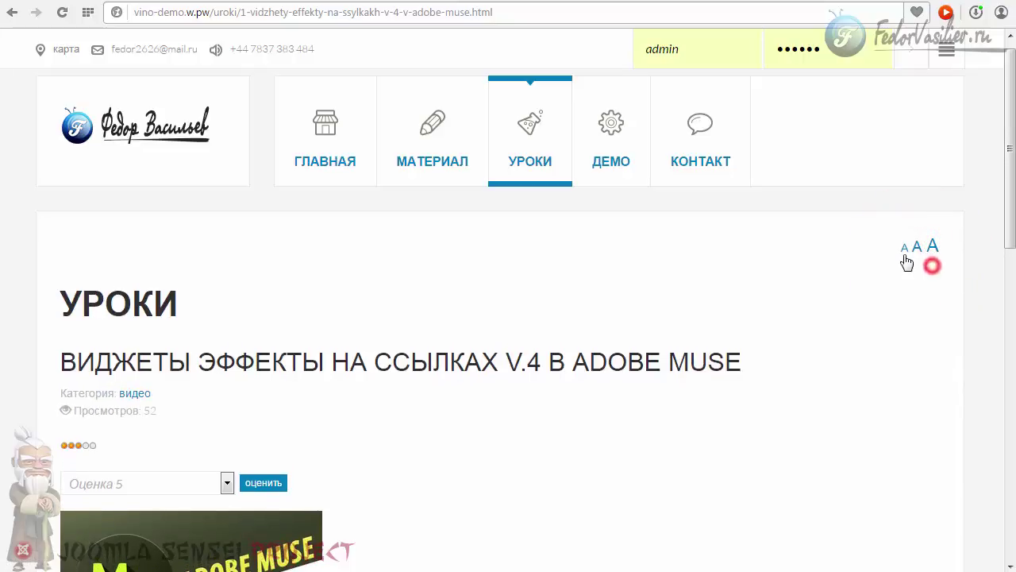
{"action": "left_click", "coordinate": [906, 248]}
{"action": "left_click", "coordinate": [920, 248]}
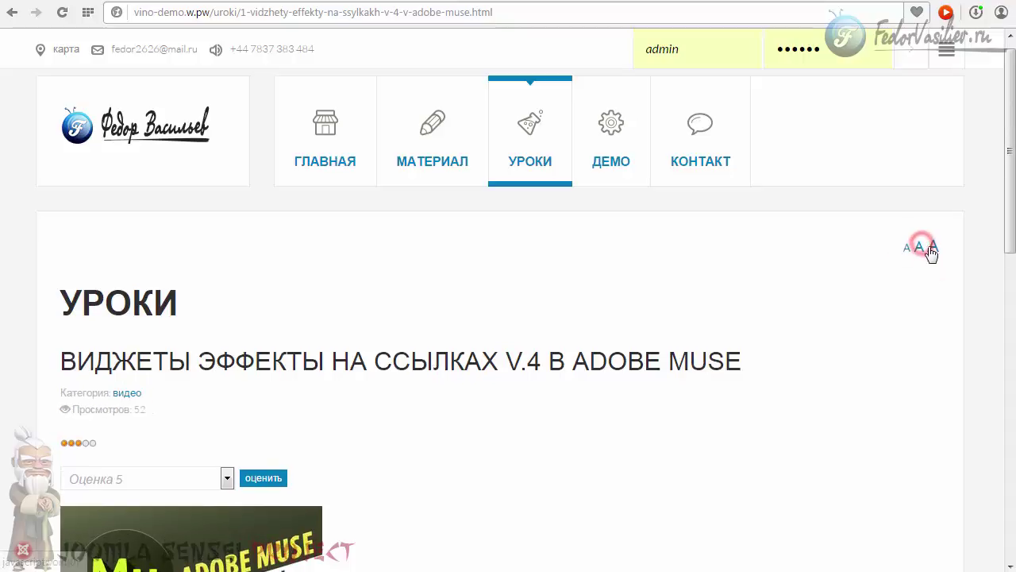
- Compare the article body text at the largest and smallest font sizes, and return to the template style editor
{"action": "left_click", "coordinate": [934, 249]}
{"action": "scroll", "coordinate": [872, 282], "scroll_direction": "down", "scroll_amount": 5}
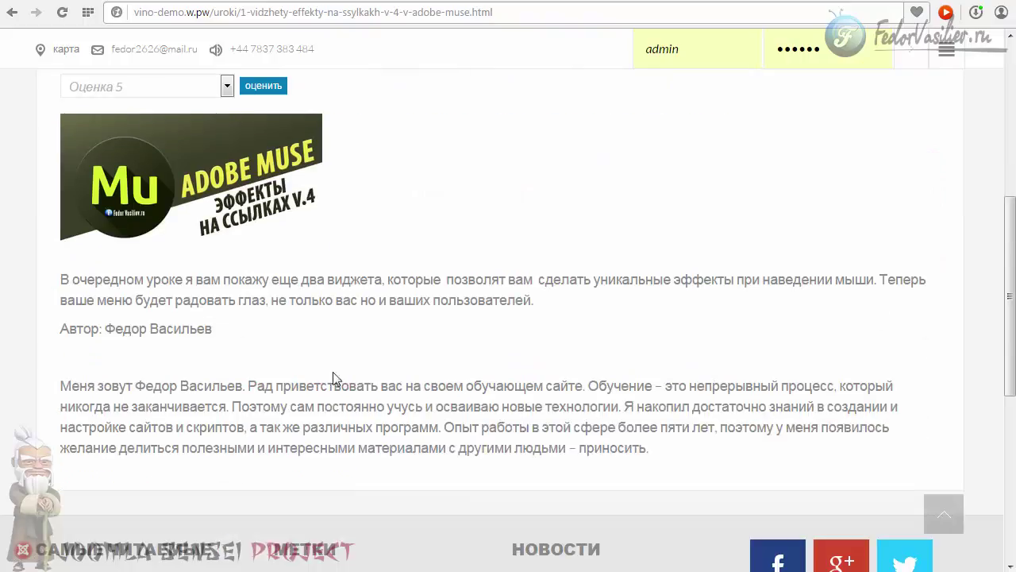
{"action": "scroll", "coordinate": [805, 180], "scroll_direction": "up", "scroll_amount": 5}
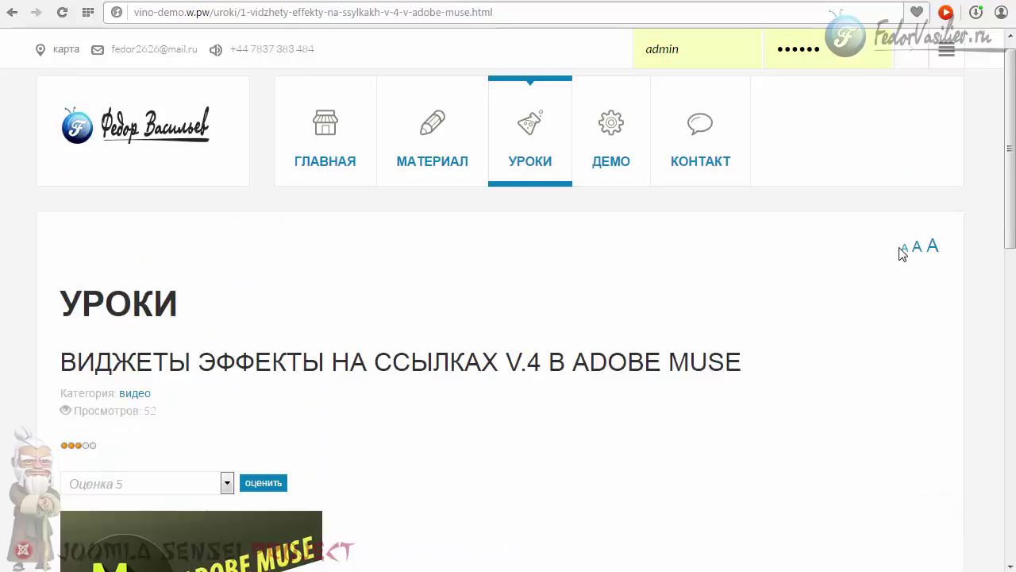
{"action": "left_click", "coordinate": [901, 250]}
{"action": "scroll", "coordinate": [833, 352], "scroll_direction": "down", "scroll_amount": 5}
{"action": "scroll", "coordinate": [758, 373], "scroll_direction": "up", "scroll_amount": 4}
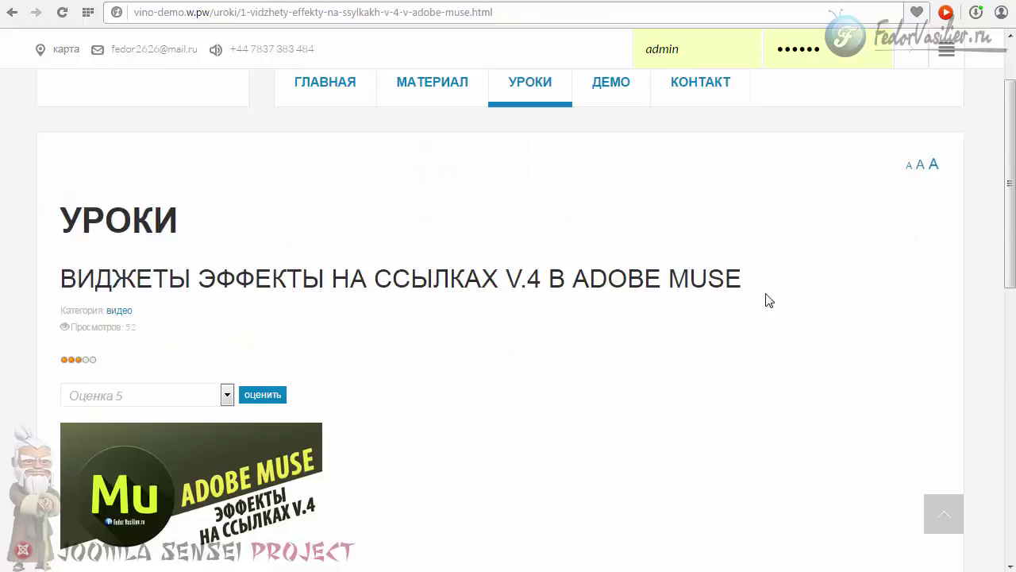
{"action": "left_click", "coordinate": [725, 2]}
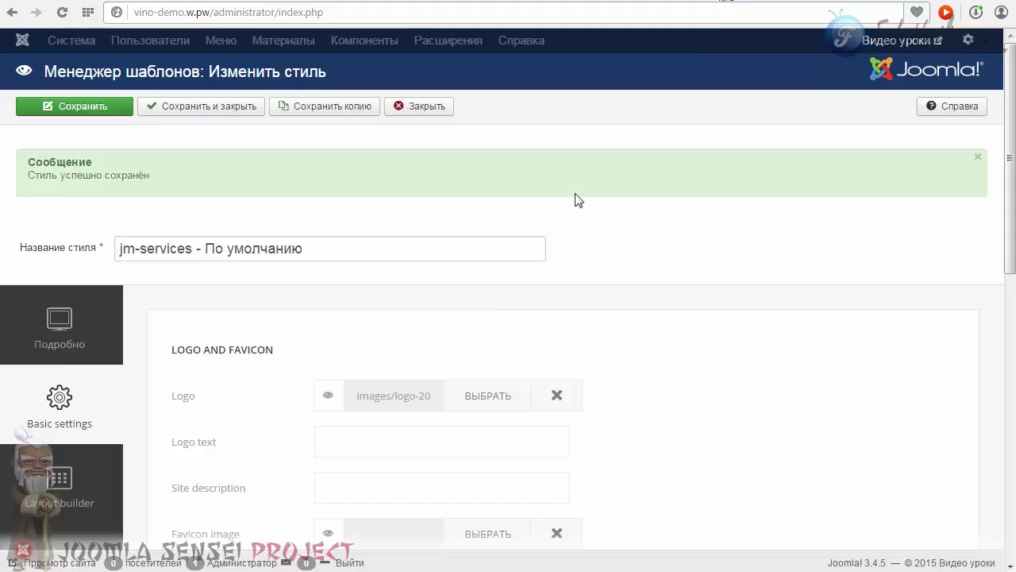
- Disable the Font size switcher in the site tools settings
{"action": "scroll", "coordinate": [504, 323], "scroll_direction": "down", "scroll_amount": 6}
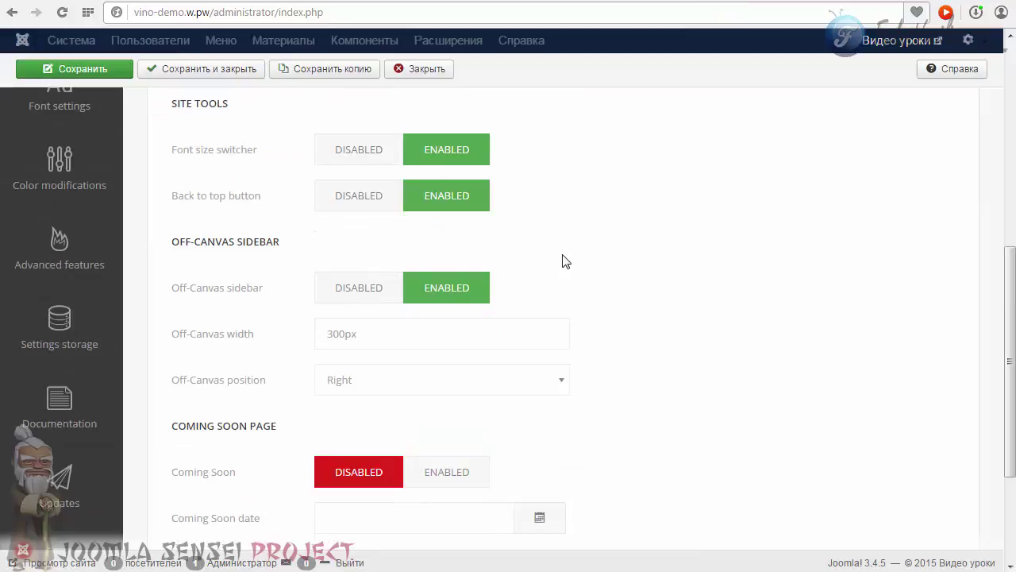
{"action": "scroll", "coordinate": [562, 262], "scroll_direction": "up", "scroll_amount": 1}
{"action": "left_click", "coordinate": [343, 232]}
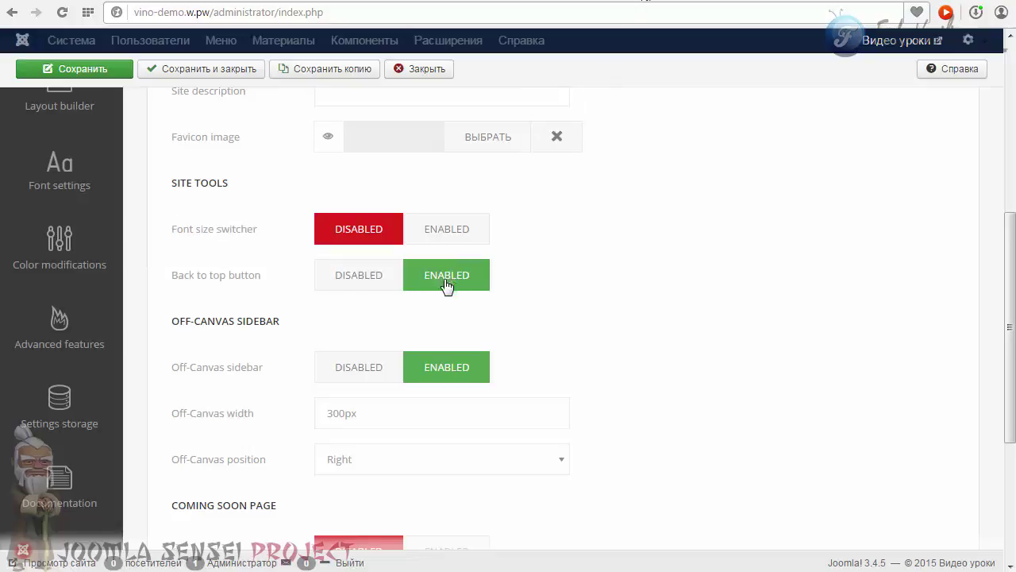
- Test the back to top button on the front end's article page and home page, and return to the template style editor
{"action": "left_click", "coordinate": [658, 3]}
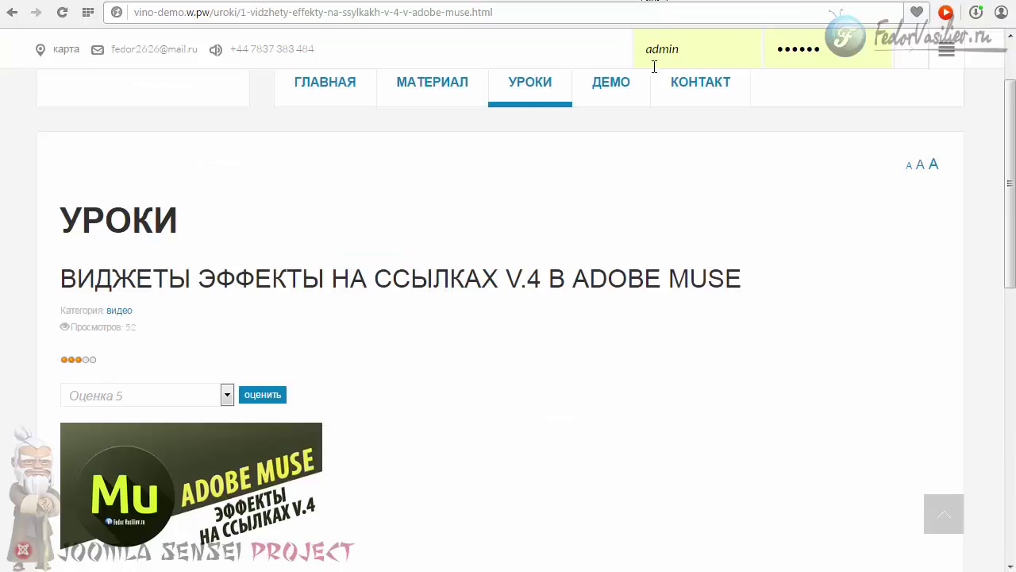
{"action": "left_click", "coordinate": [943, 516]}
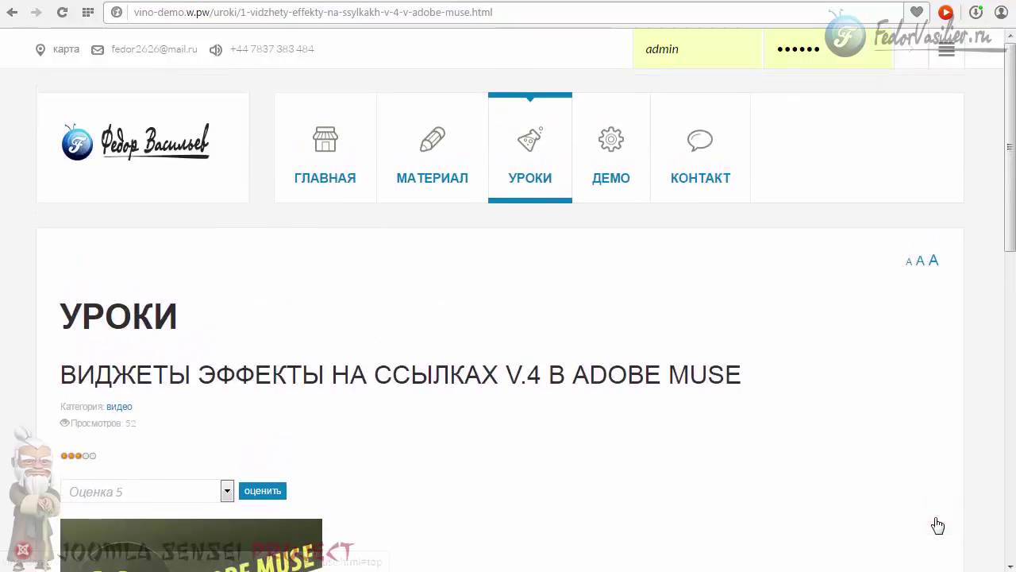
{"action": "left_click", "coordinate": [312, 180]}
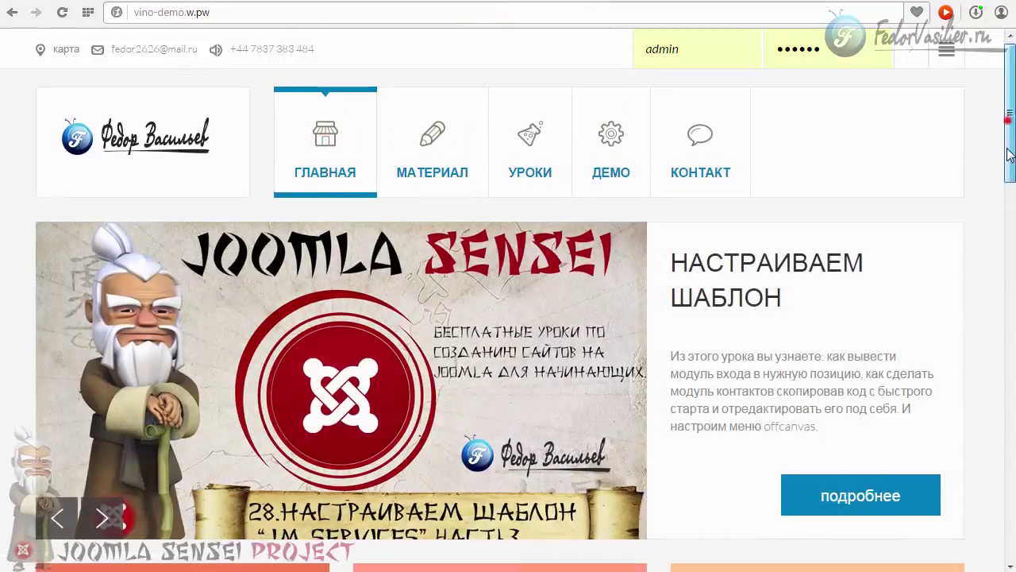
{"action": "left_click", "coordinate": [1005, 120]}
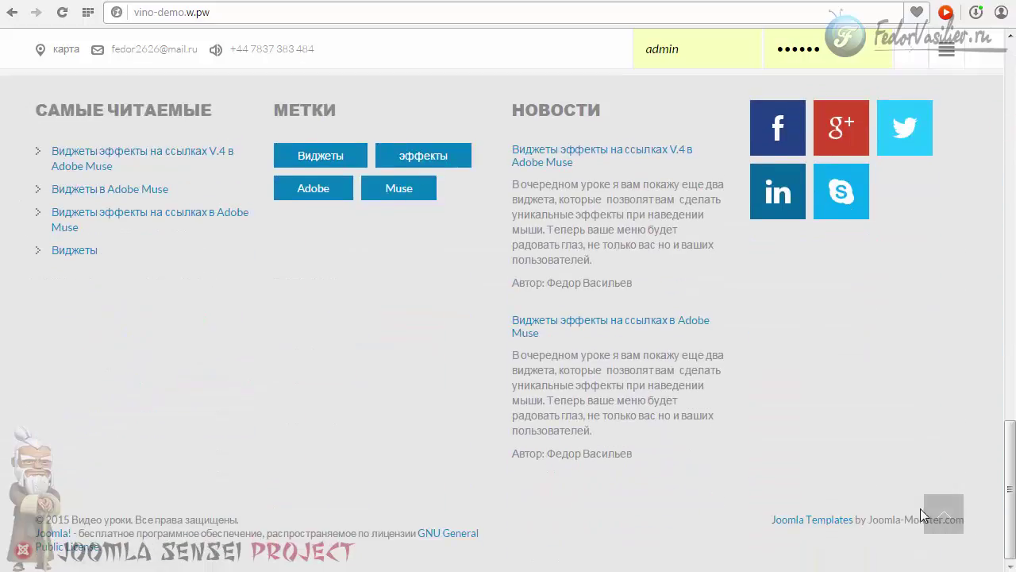
{"action": "left_click", "coordinate": [944, 516]}
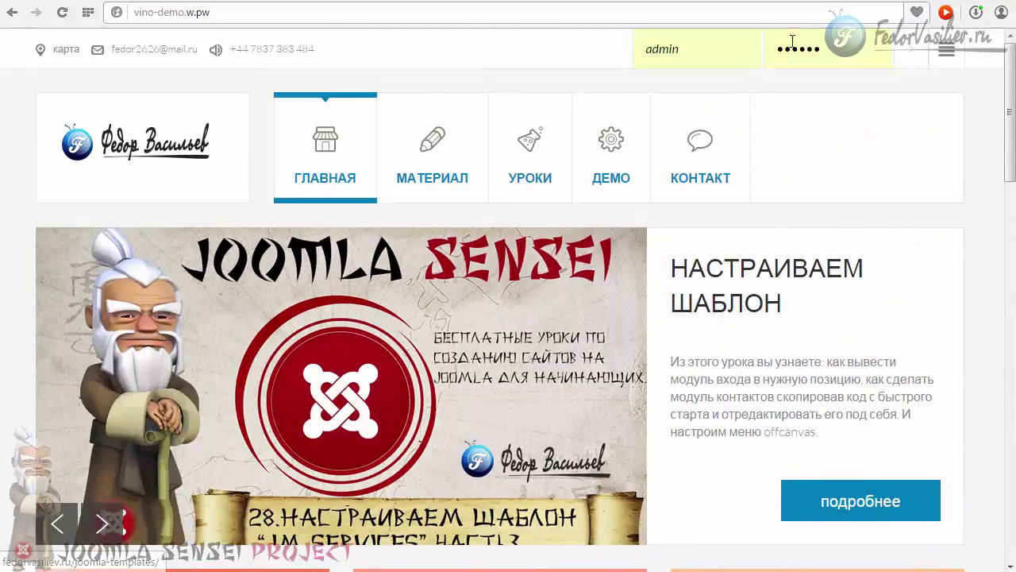
{"action": "key", "text": "ctrl+Tab"}
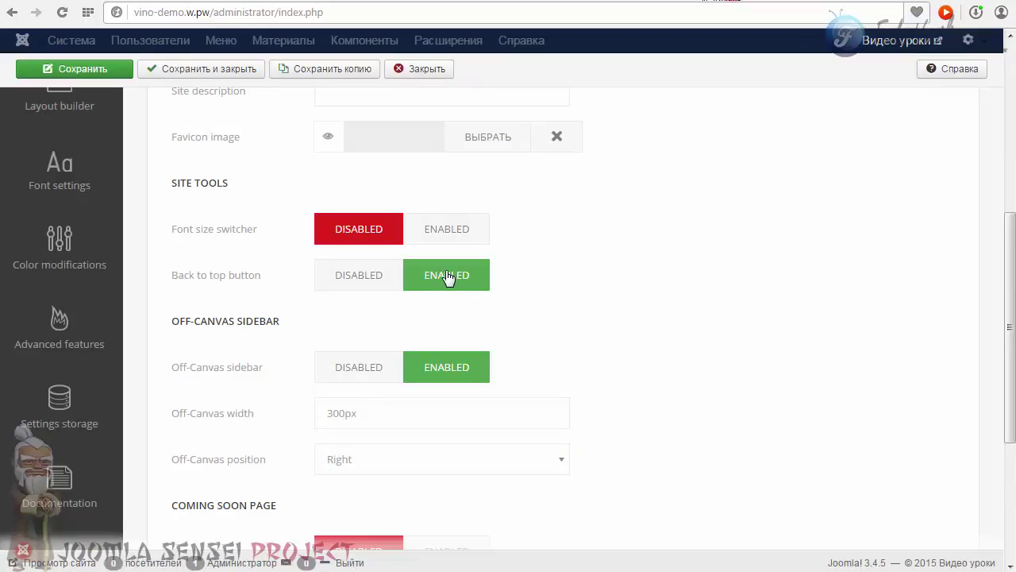
- Enable the Coming Soon page in the template's basic settings
{"action": "scroll", "coordinate": [989, 246], "scroll_direction": "down", "scroll_amount": 3}
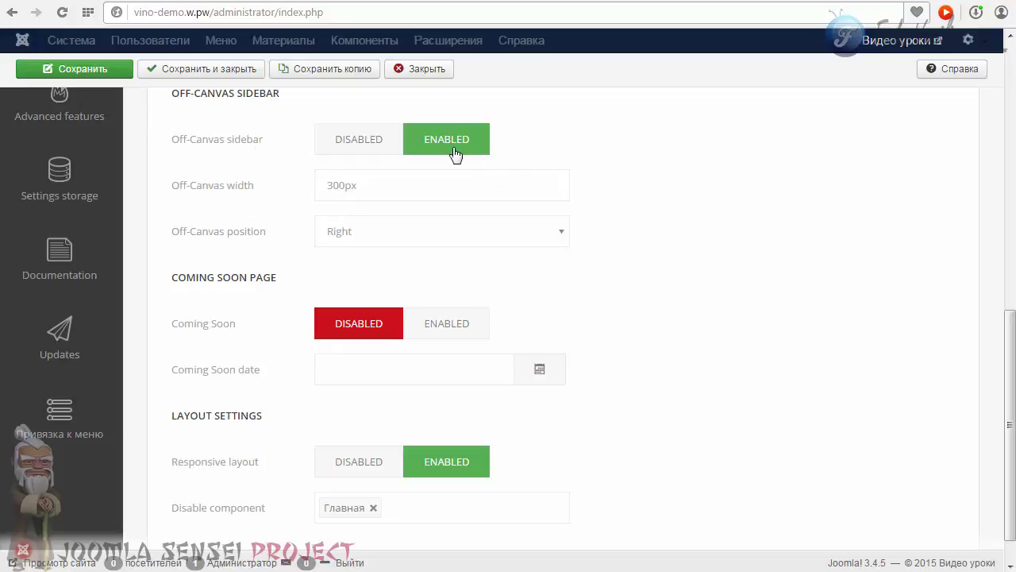
{"action": "scroll", "coordinate": [703, 264], "scroll_direction": "down", "scroll_amount": 1}
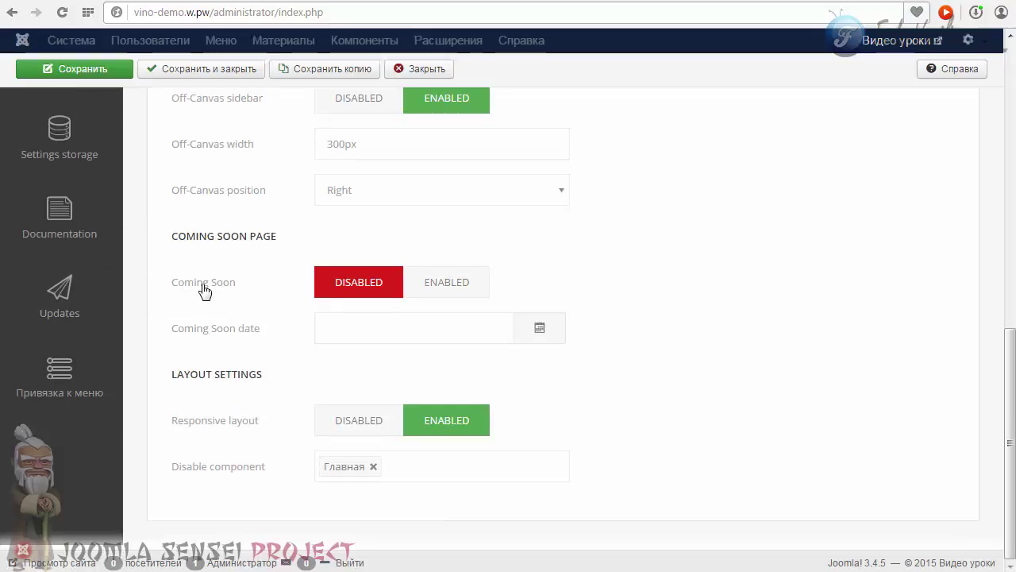
{"action": "left_click", "coordinate": [433, 291]}
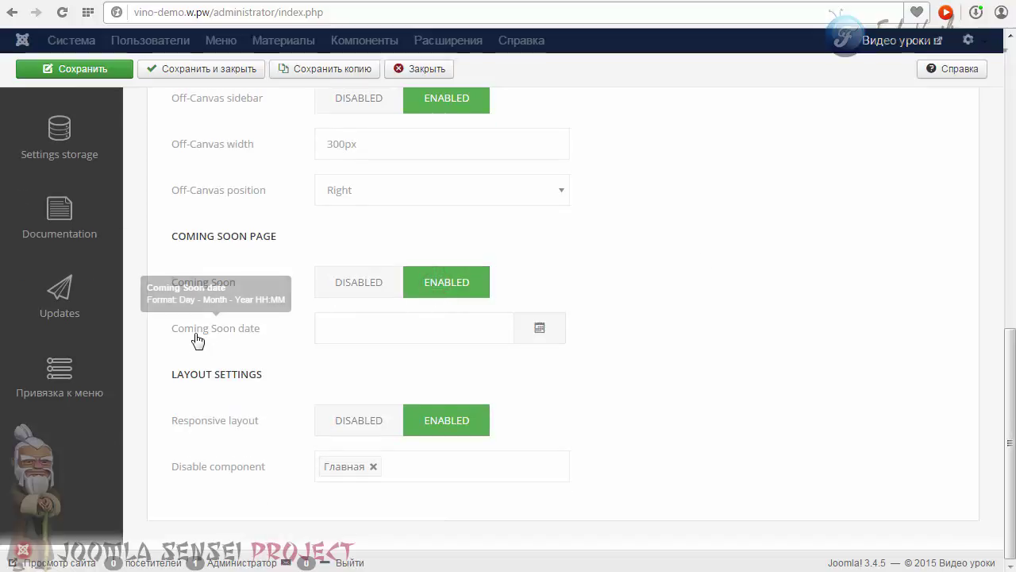
- Set the Coming Soon date to 31-12-2015 with the calendar and save the template style
{"action": "left_click", "coordinate": [328, 329]}
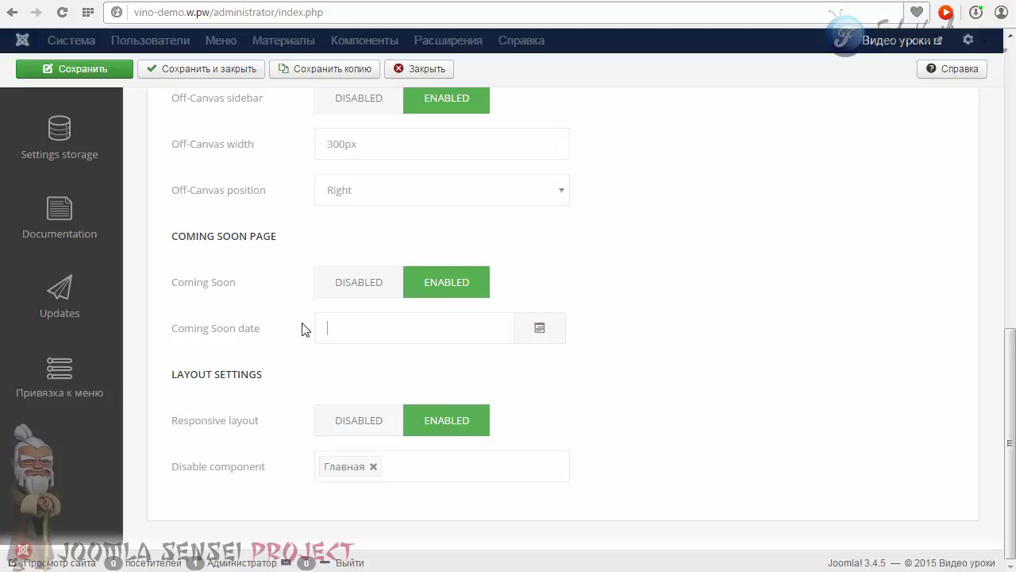
{"action": "left_click", "coordinate": [540, 335]}
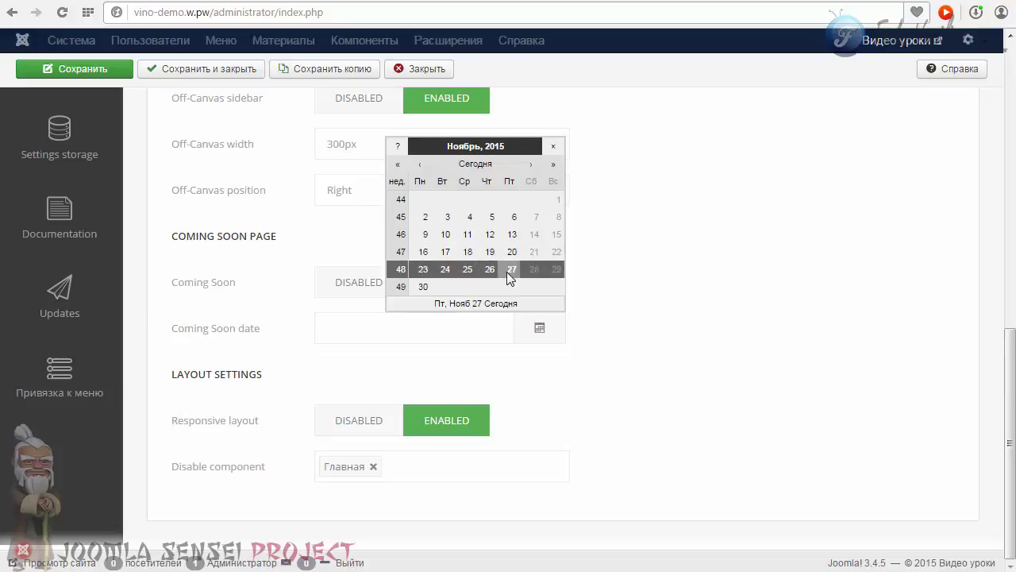
{"action": "left_click", "coordinate": [509, 271]}
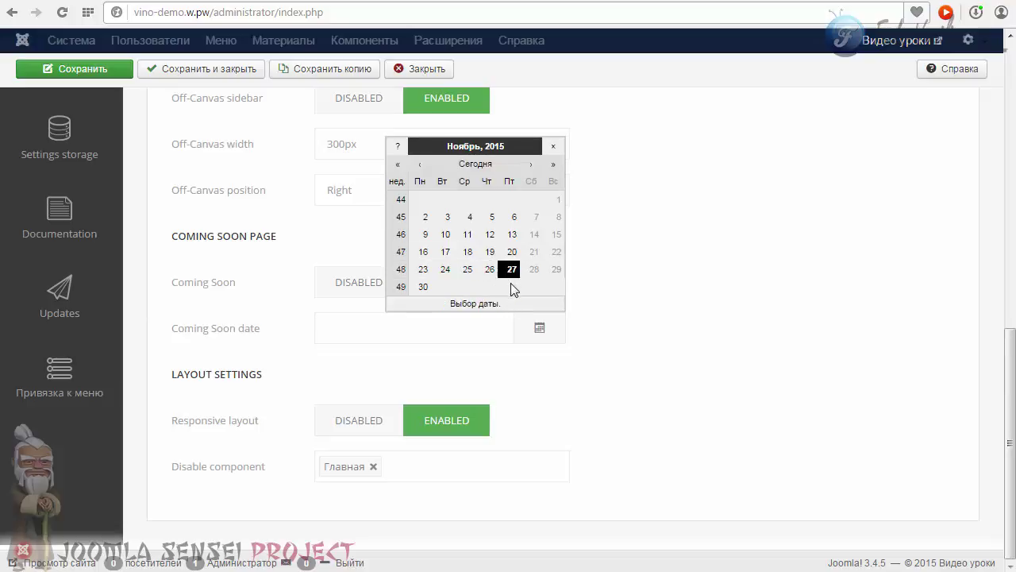
{"action": "left_click", "coordinate": [554, 164]}
{"action": "left_click", "coordinate": [530, 165]}
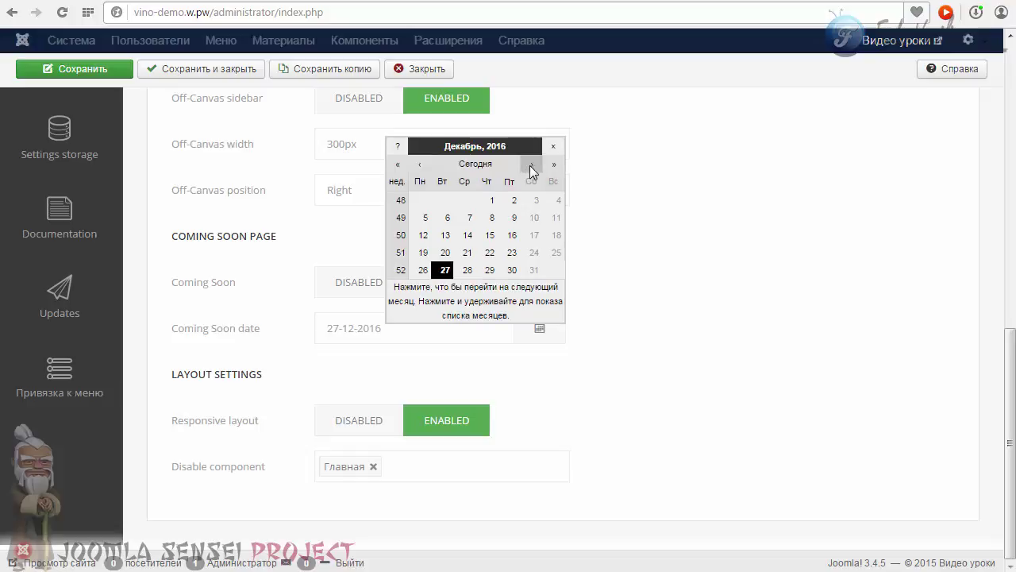
{"action": "left_click", "coordinate": [554, 164]}
{"action": "left_click", "coordinate": [555, 164]}
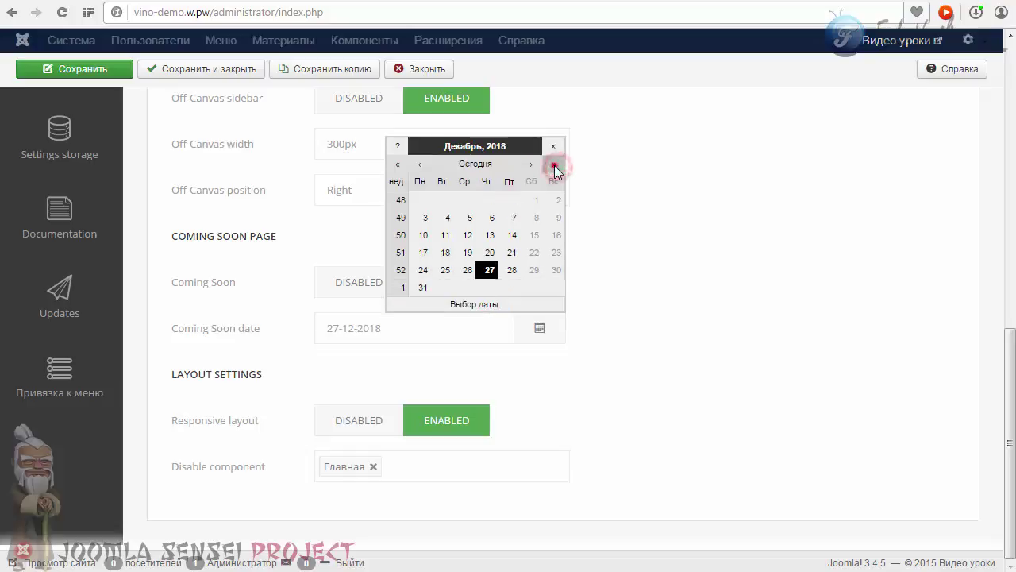
{"action": "left_click", "coordinate": [554, 165]}
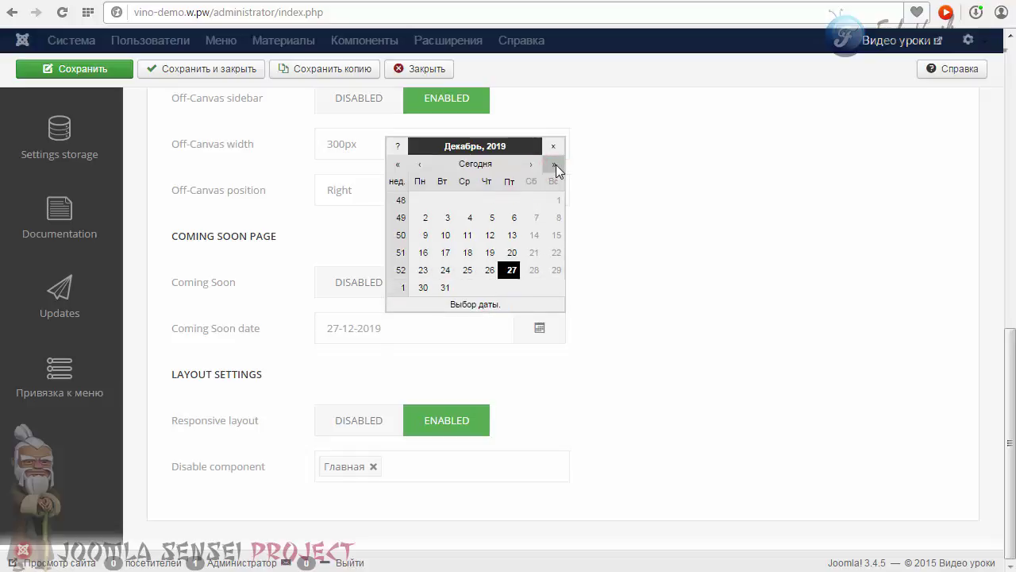
{"action": "left_click", "coordinate": [397, 165]}
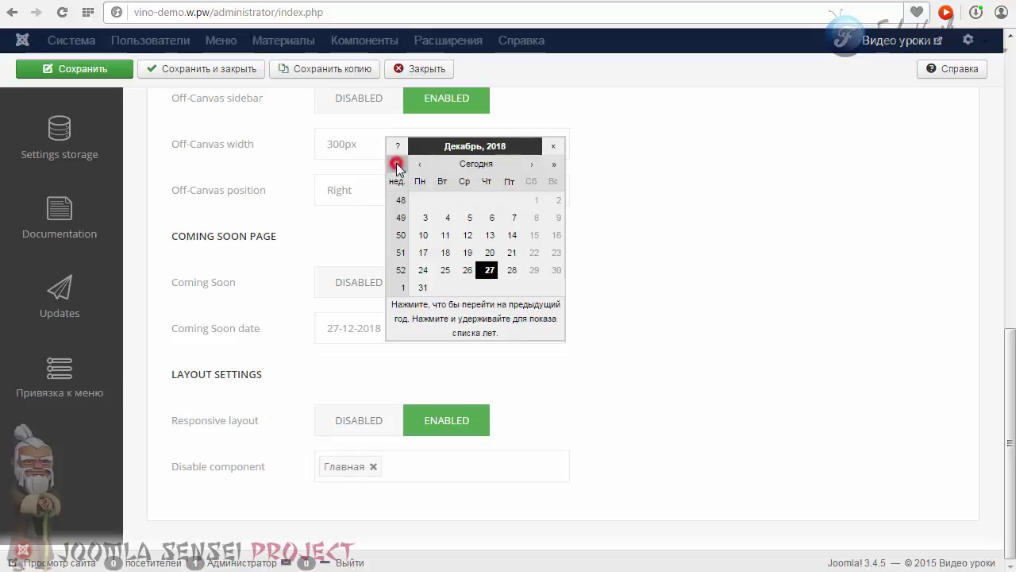
{"action": "left_click", "coordinate": [397, 164]}
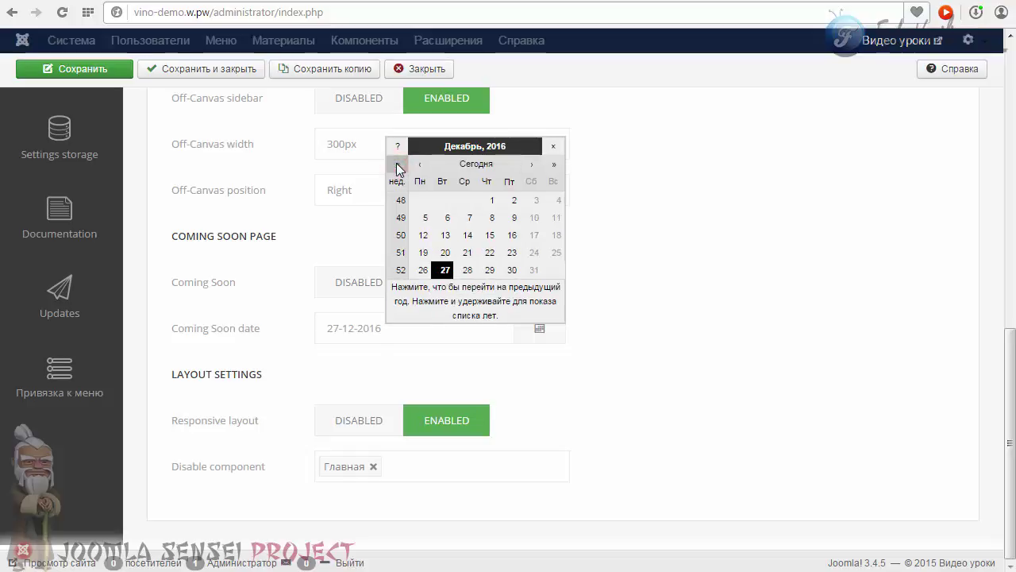
{"action": "left_click", "coordinate": [397, 165]}
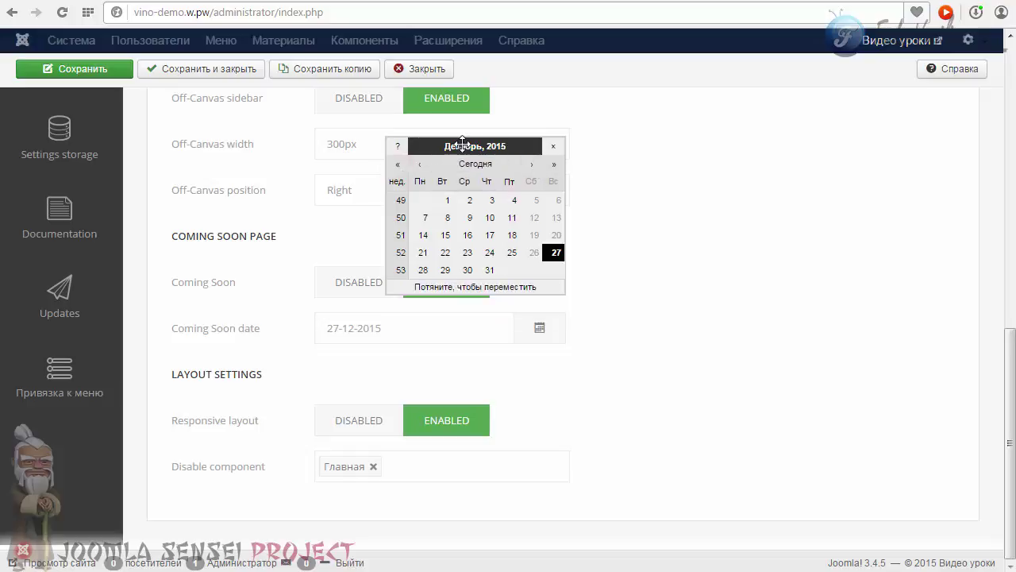
{"action": "left_click", "coordinate": [490, 270]}
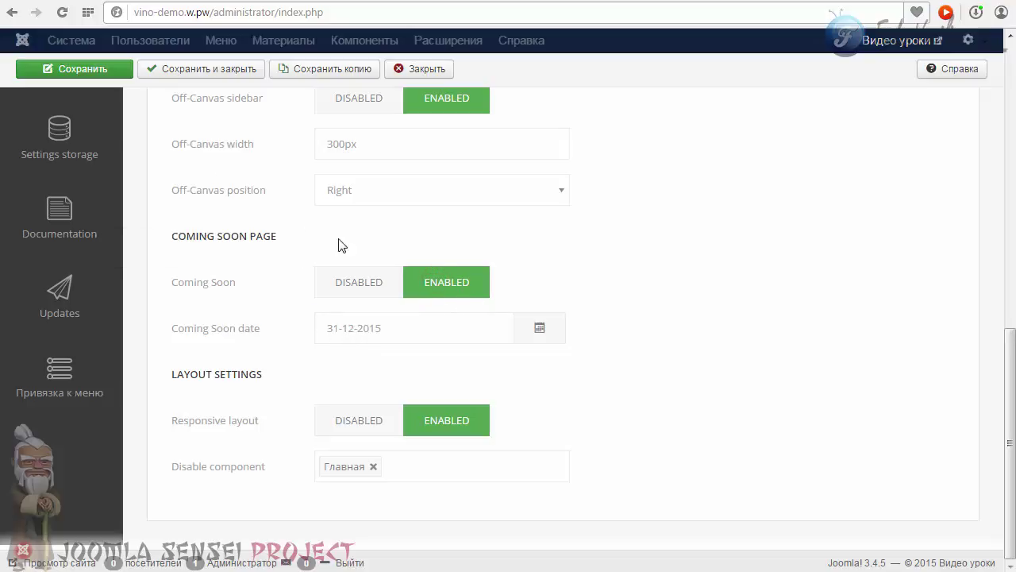
{"action": "left_click", "coordinate": [79, 69]}
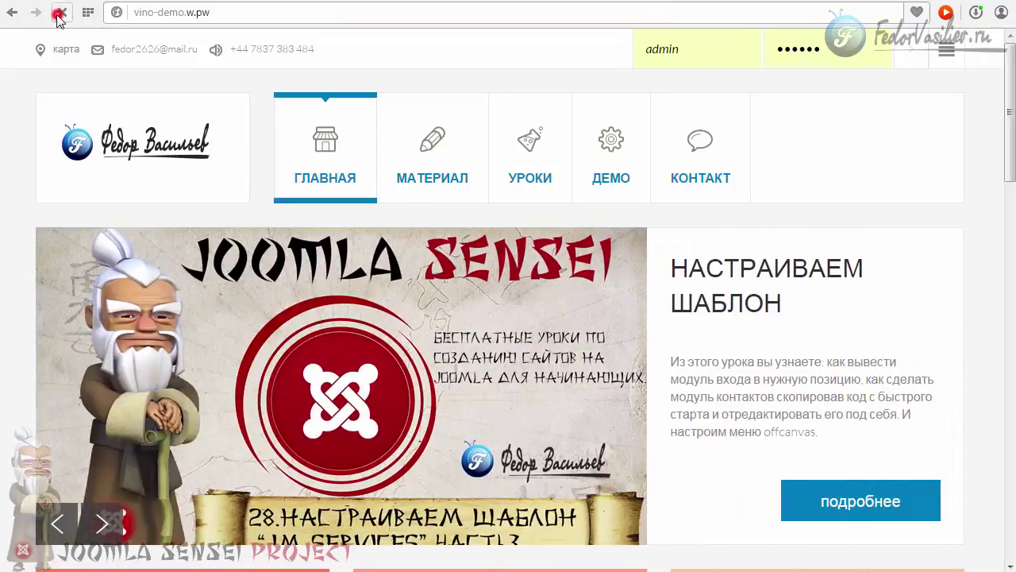
- Reload the site's home page, examine the countdown's days, hours, minutes and seconds labels, and return to the template style editor
{"action": "left_click", "coordinate": [62, 12]}
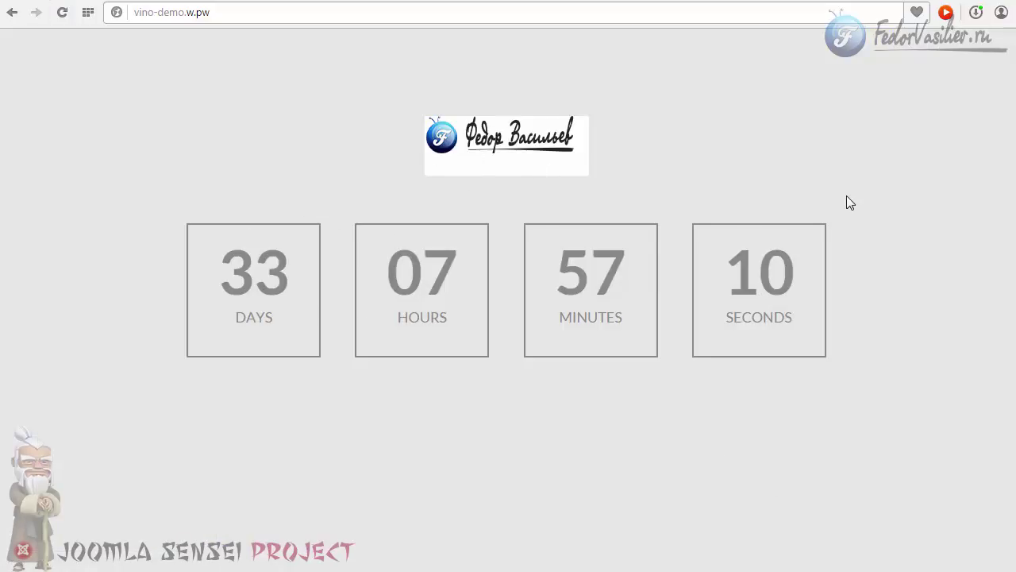
{"action": "double_click", "coordinate": [390, 277]}
{"action": "left_click", "coordinate": [551, 272]}
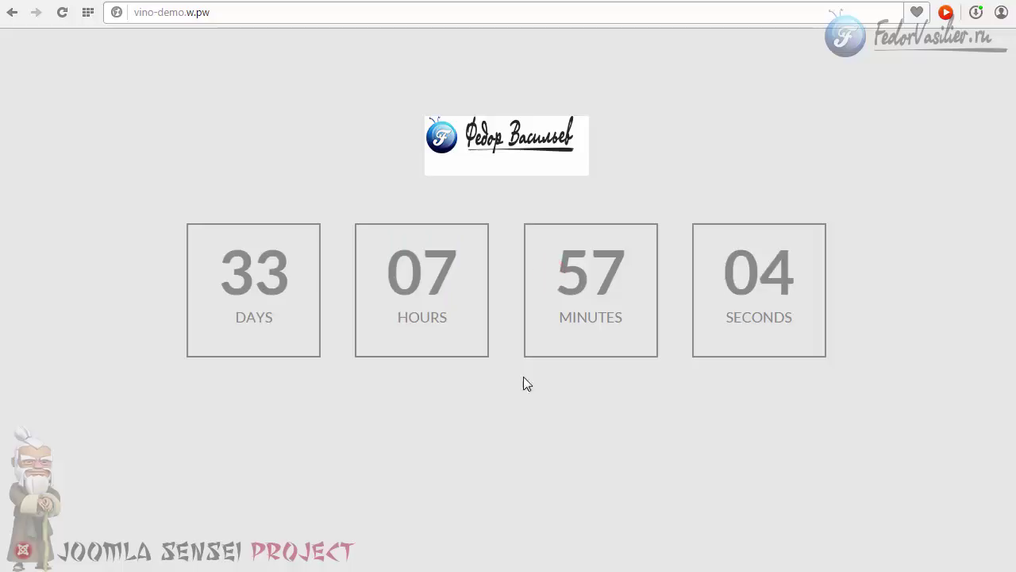
{"action": "left_click", "coordinate": [234, 318]}
{"action": "left_click_drag", "start_coordinate": [397, 317], "coordinate": [445, 317]}
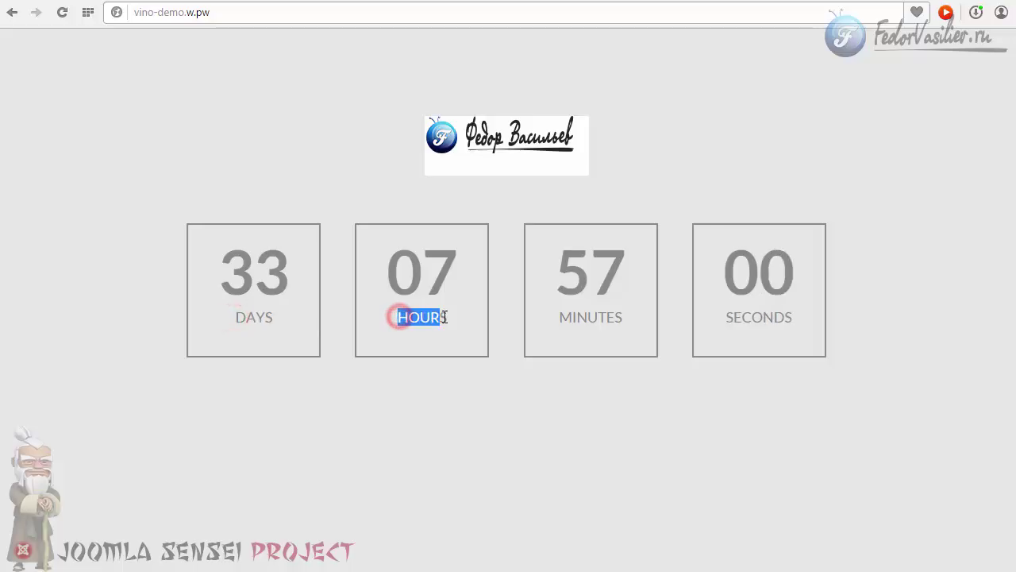
{"action": "left_click_drag", "start_coordinate": [558, 318], "coordinate": [631, 318]}
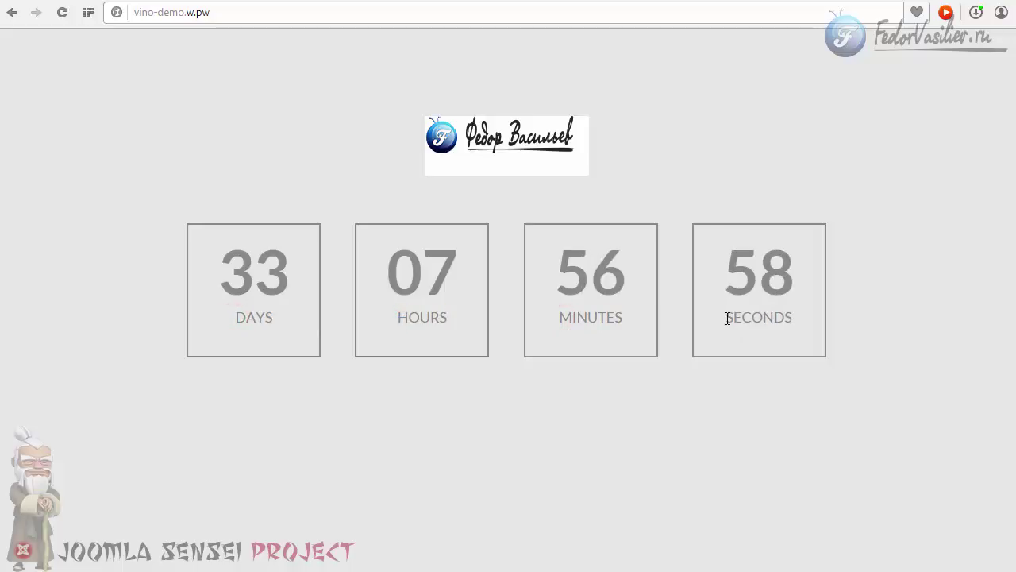
{"action": "left_click_drag", "start_coordinate": [726, 318], "coordinate": [786, 317]}
{"action": "left_click", "coordinate": [565, 316]}
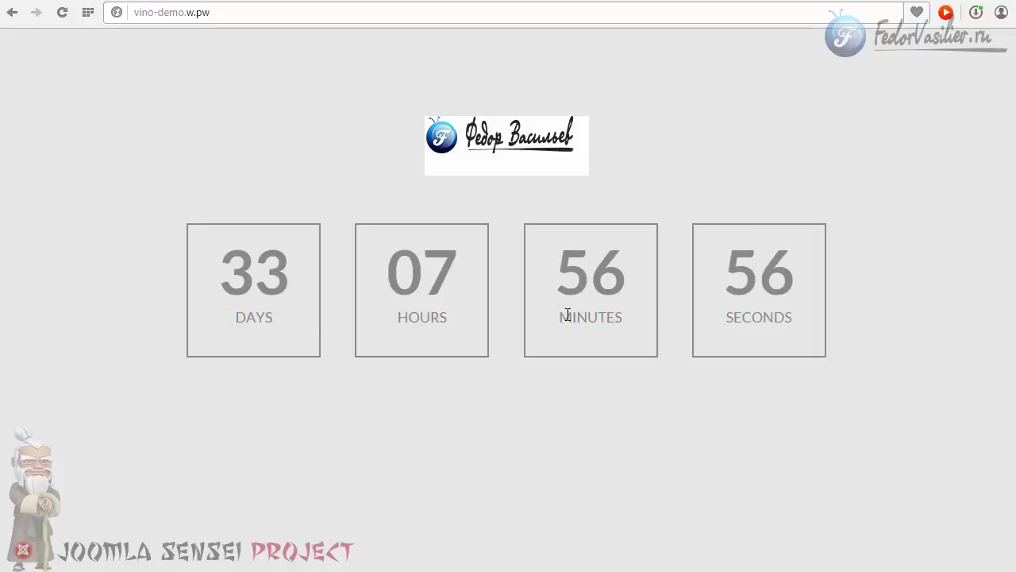
{"action": "double_click", "coordinate": [398, 316]}
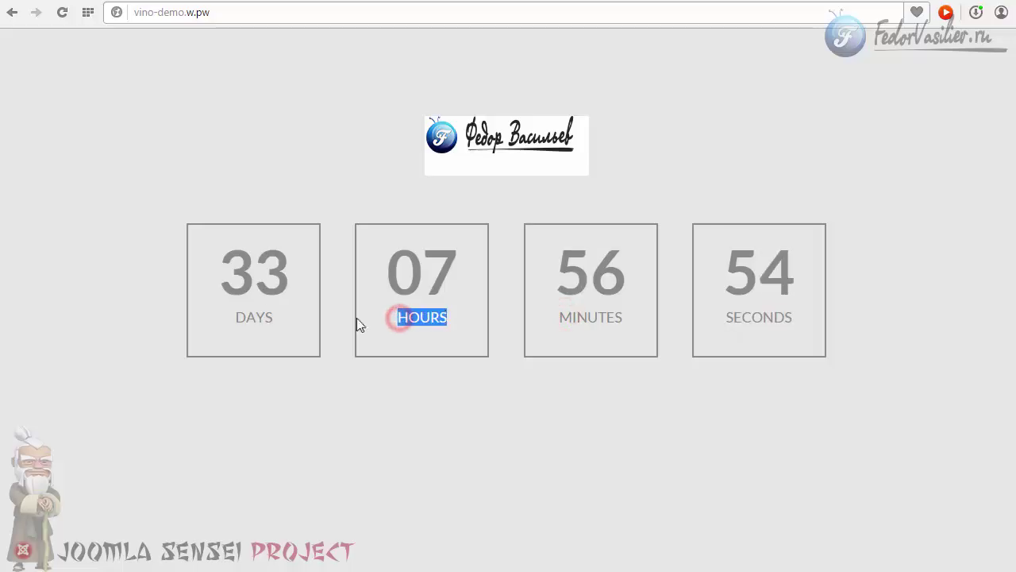
{"action": "left_click", "coordinate": [243, 318]}
{"action": "left_click_drag", "start_coordinate": [399, 316], "coordinate": [478, 324]}
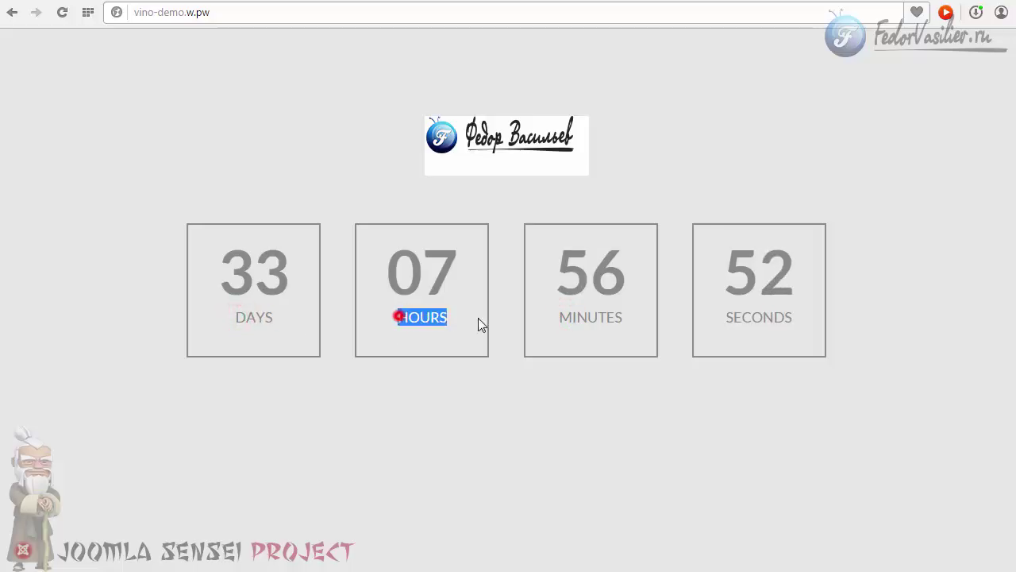
{"action": "left_click_drag", "start_coordinate": [558, 316], "coordinate": [653, 320]}
{"action": "left_click", "coordinate": [588, 316]}
{"action": "left_click", "coordinate": [737, 320]}
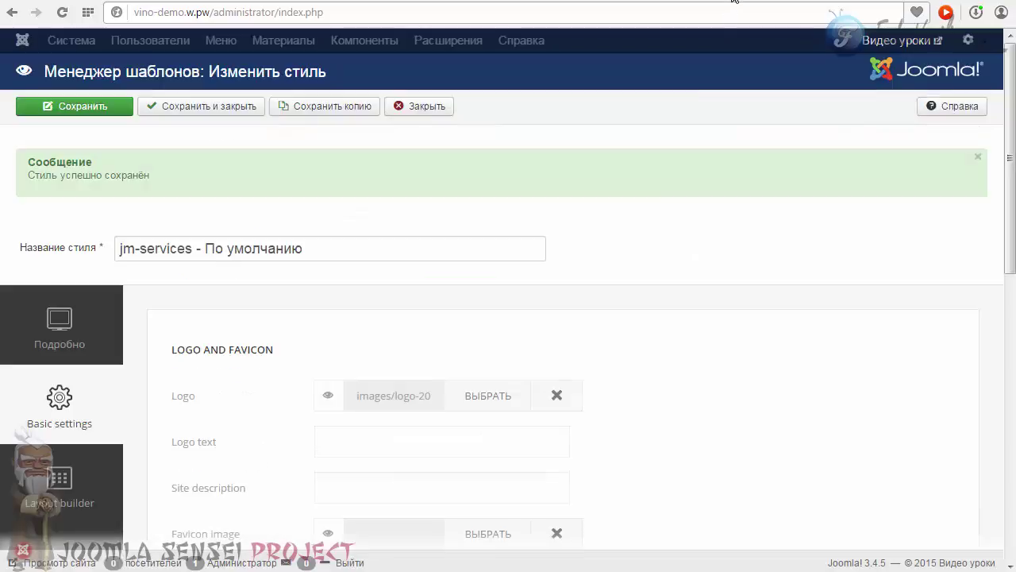
- Disable the Coming Soon page in the basic settings
{"action": "scroll", "coordinate": [612, 368], "scroll_direction": "down", "scroll_amount": 8}
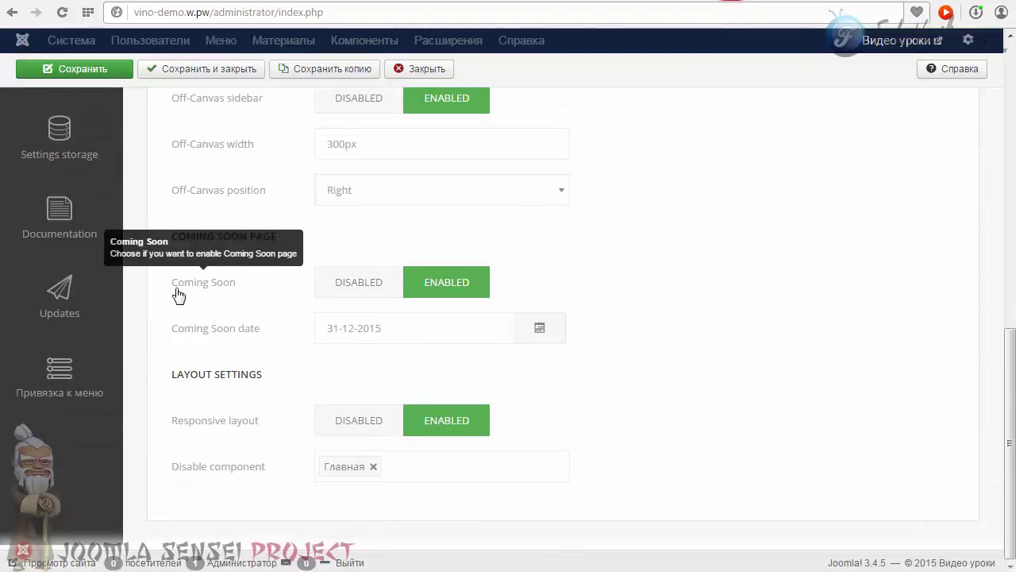
{"action": "left_click", "coordinate": [352, 290]}
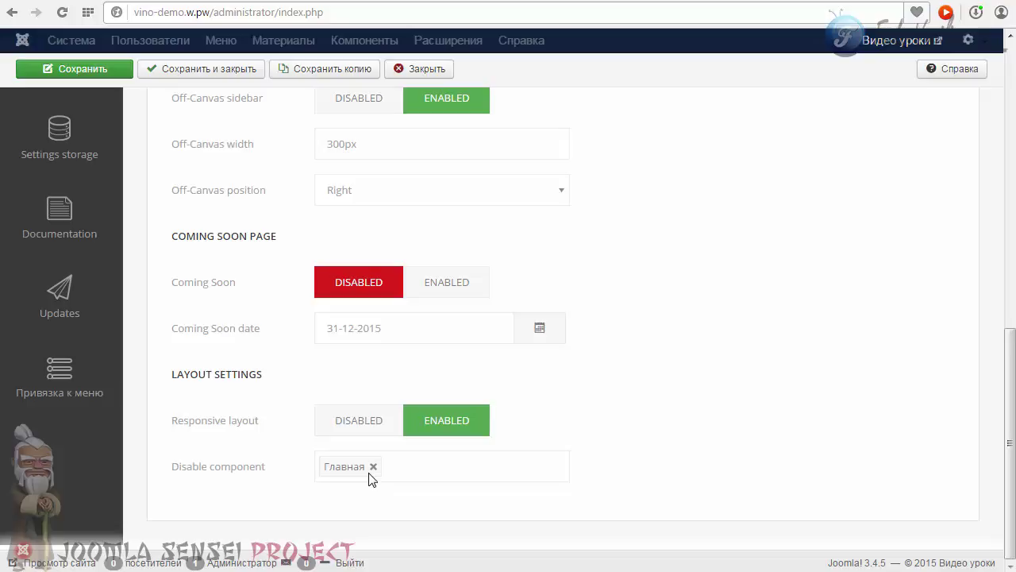
- Remove the page Главная from the Disable component setting and save the template style
{"action": "mouse_move", "coordinate": [239, 471]}
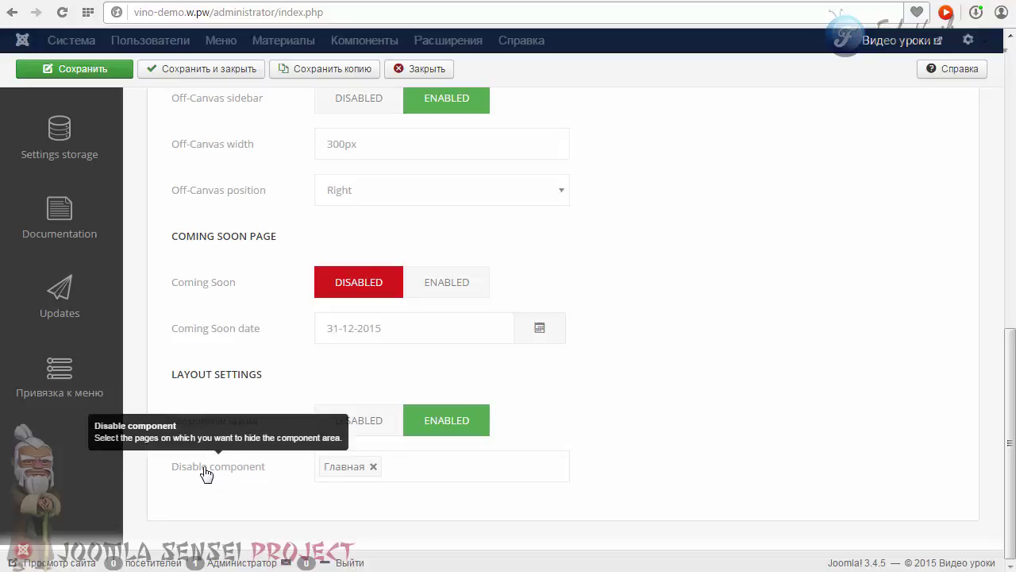
{"action": "left_click", "coordinate": [373, 467]}
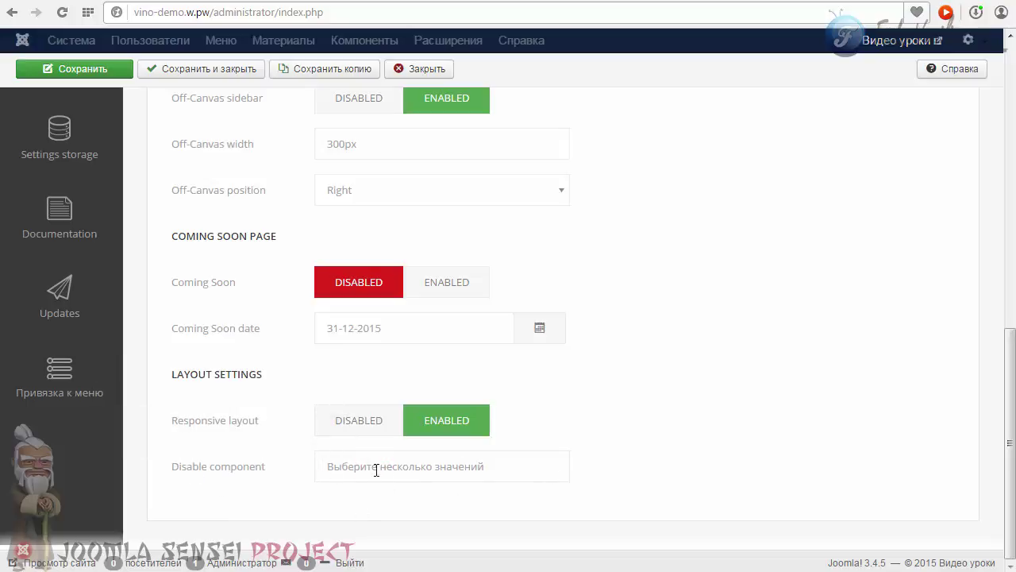
{"action": "left_click", "coordinate": [94, 72]}
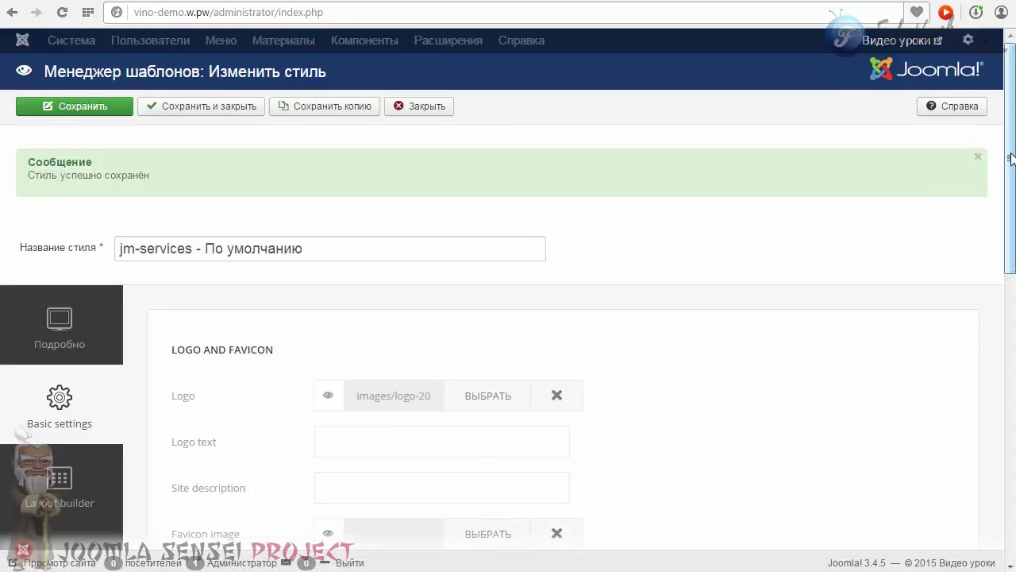
- Open the template's Layout builder and examine the Template width setting
{"action": "scroll", "coordinate": [1012, 162], "scroll_direction": "down", "scroll_amount": 4}
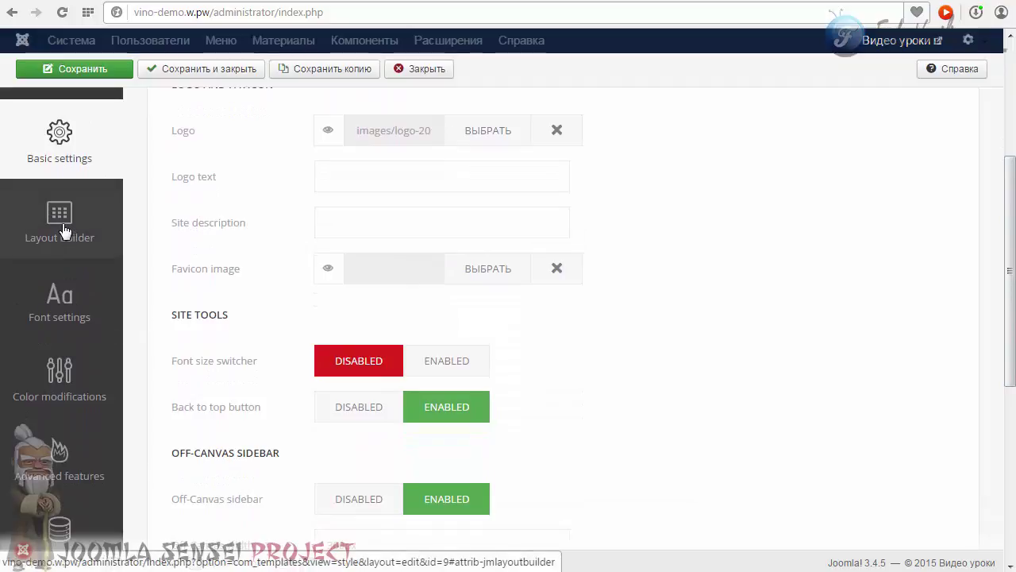
{"action": "left_click", "coordinate": [61, 230]}
{"action": "scroll", "coordinate": [677, 221], "scroll_direction": "down", "scroll_amount": 2}
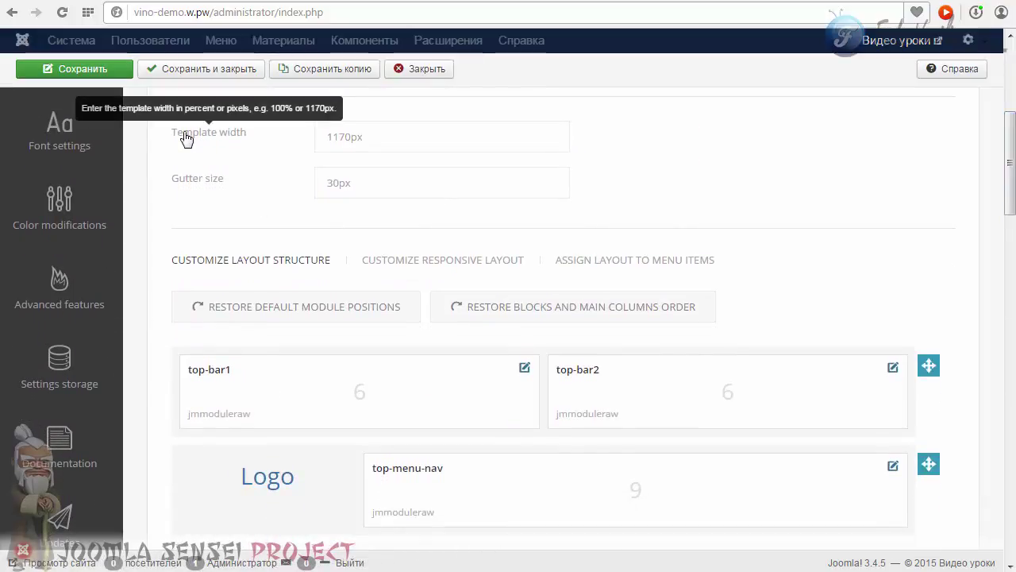
{"action": "left_click", "coordinate": [378, 139]}
{"action": "double_click", "coordinate": [377, 139]}
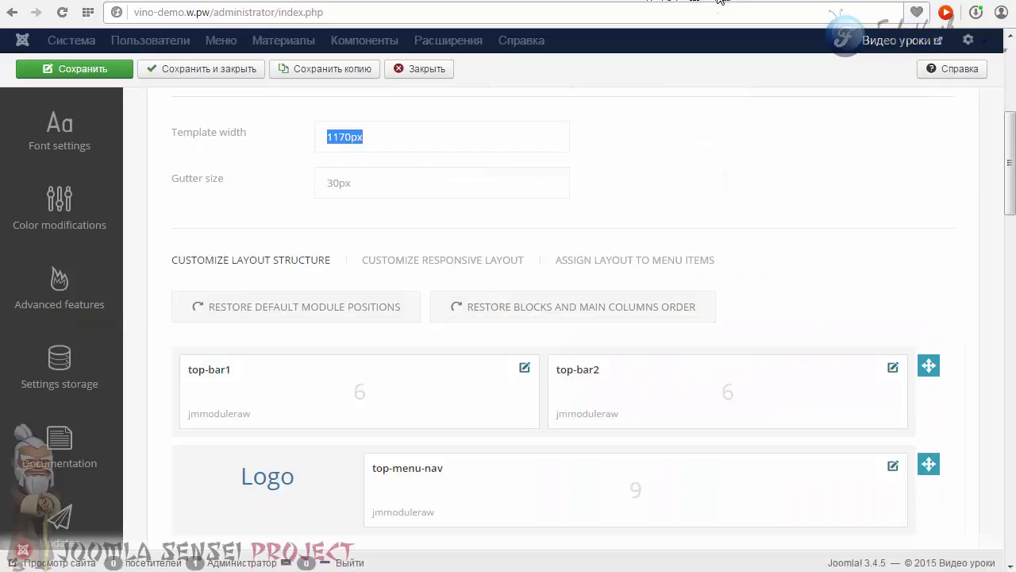
{"action": "scroll", "coordinate": [611, 254], "scroll_direction": "up", "scroll_amount": 1}
{"action": "left_click", "coordinate": [411, 216]}
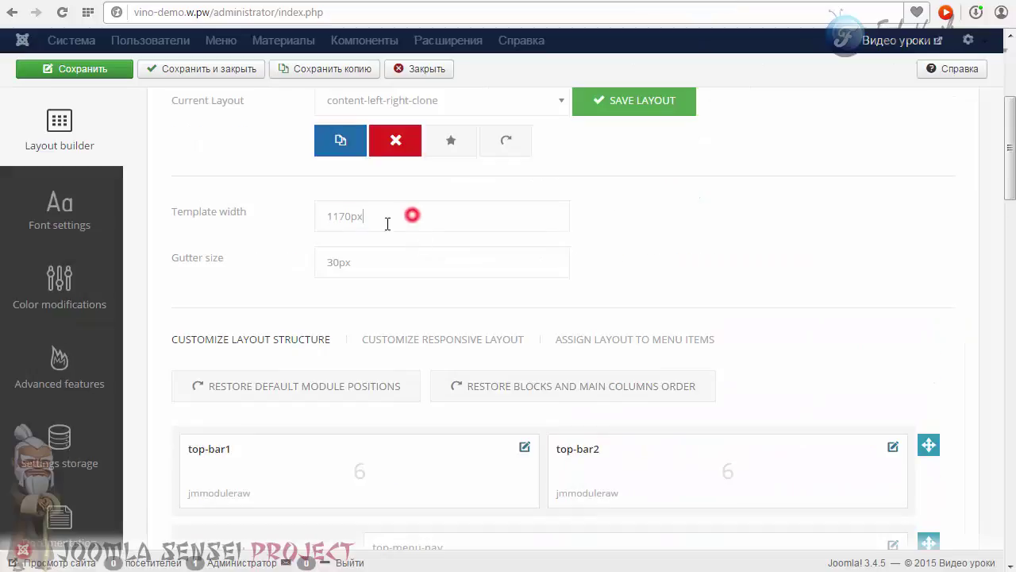
{"action": "left_click_drag", "start_coordinate": [370, 217], "coordinate": [300, 216]}
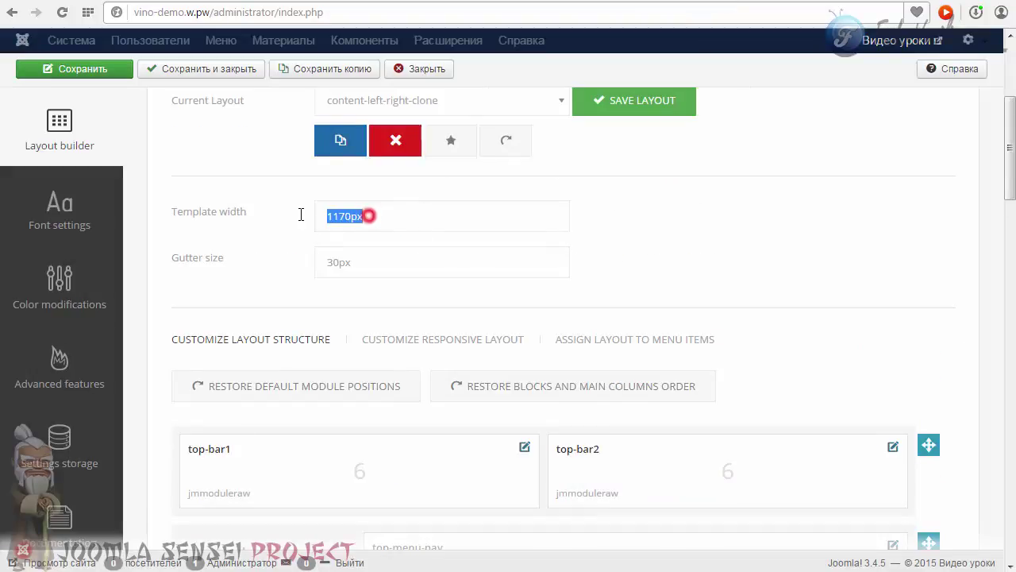
{"action": "left_click", "coordinate": [299, 246]}
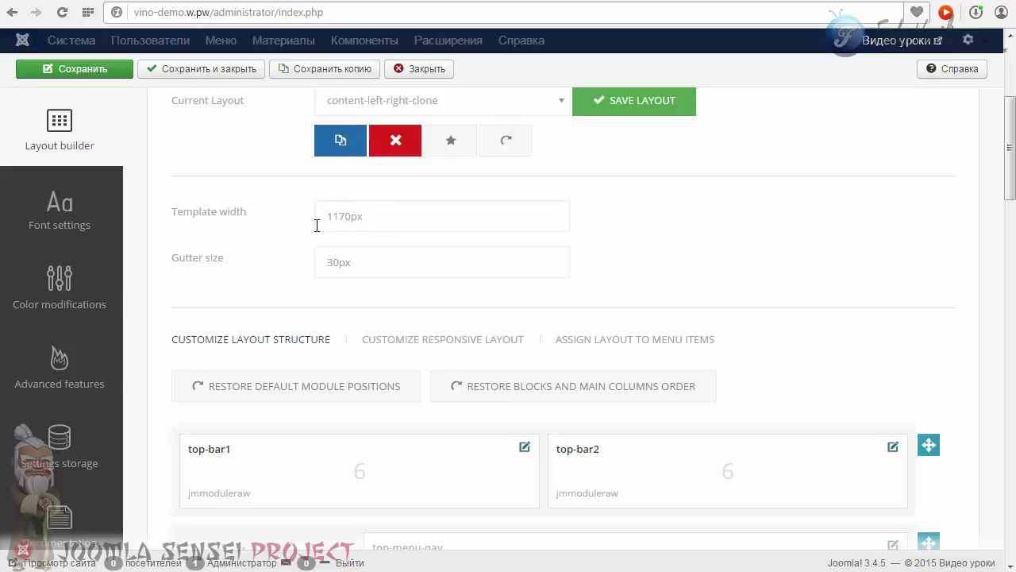
- Read the Template width hint on percent or pixel values and examine the unit in the field's value
{"action": "mouse_move", "coordinate": [218, 220]}
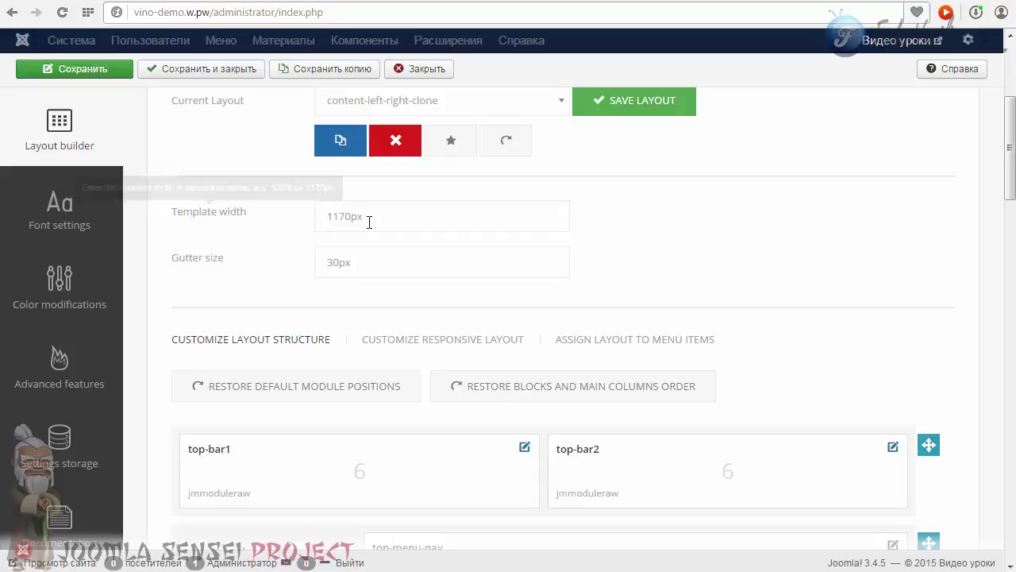
{"action": "left_click_drag", "start_coordinate": [370, 216], "coordinate": [351, 220]}
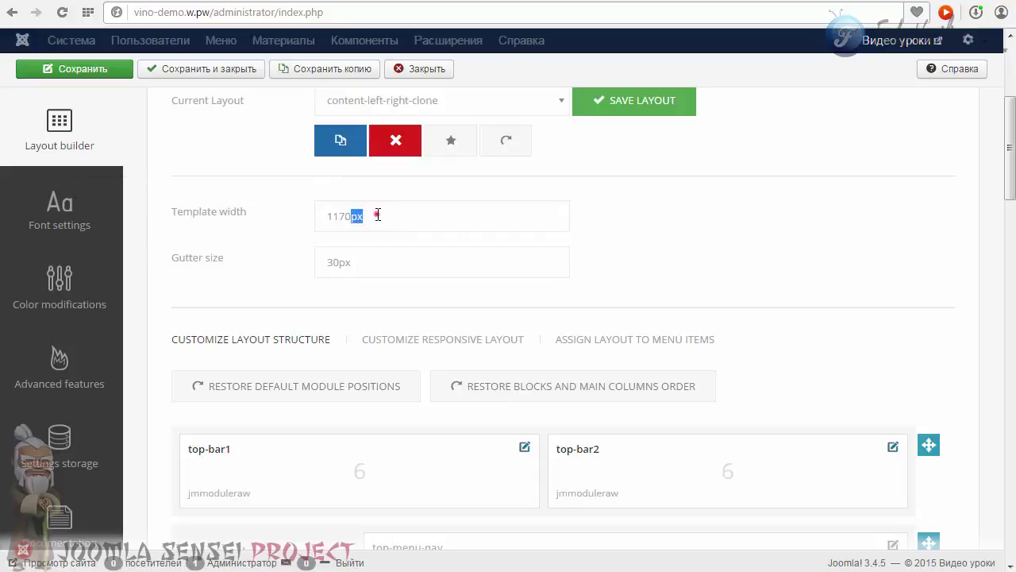
{"action": "double_click", "coordinate": [382, 214]}
{"action": "left_click", "coordinate": [386, 214]}
{"action": "double_click", "coordinate": [398, 214]}
{"action": "left_click", "coordinate": [367, 217]}
- Examine the Gutter size setting, check the spacing between blocks down the site's home page, and return to the Layout builder
{"action": "double_click", "coordinate": [365, 264]}
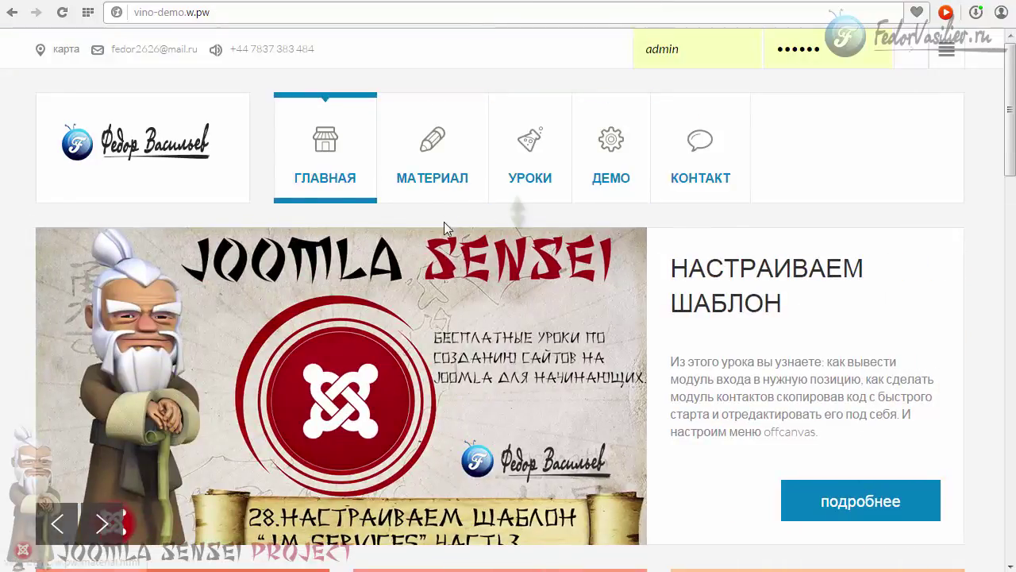
{"action": "scroll", "coordinate": [441, 214], "scroll_direction": "down", "scroll_amount": 4}
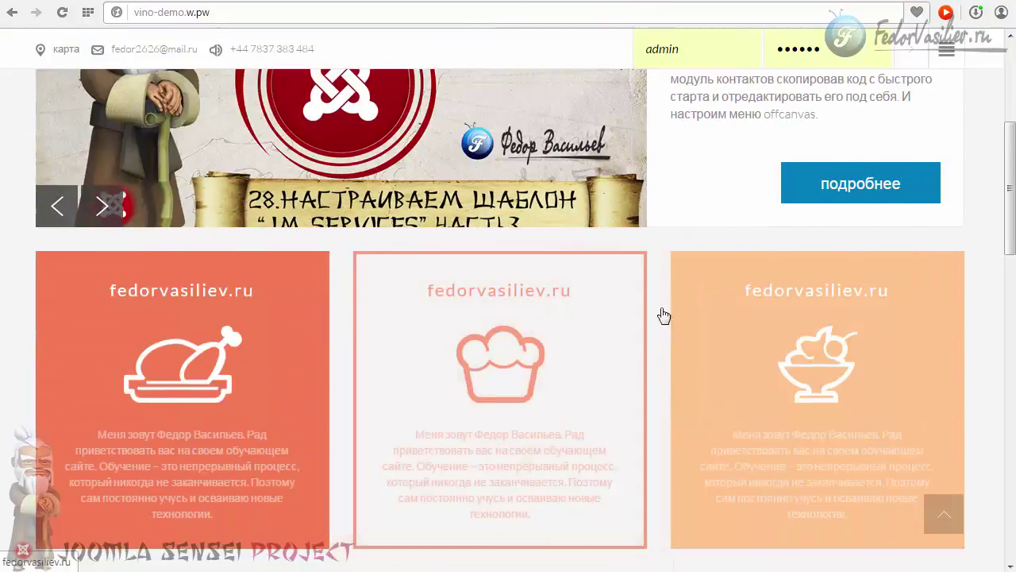
{"action": "scroll", "coordinate": [659, 243], "scroll_direction": "down", "scroll_amount": 4}
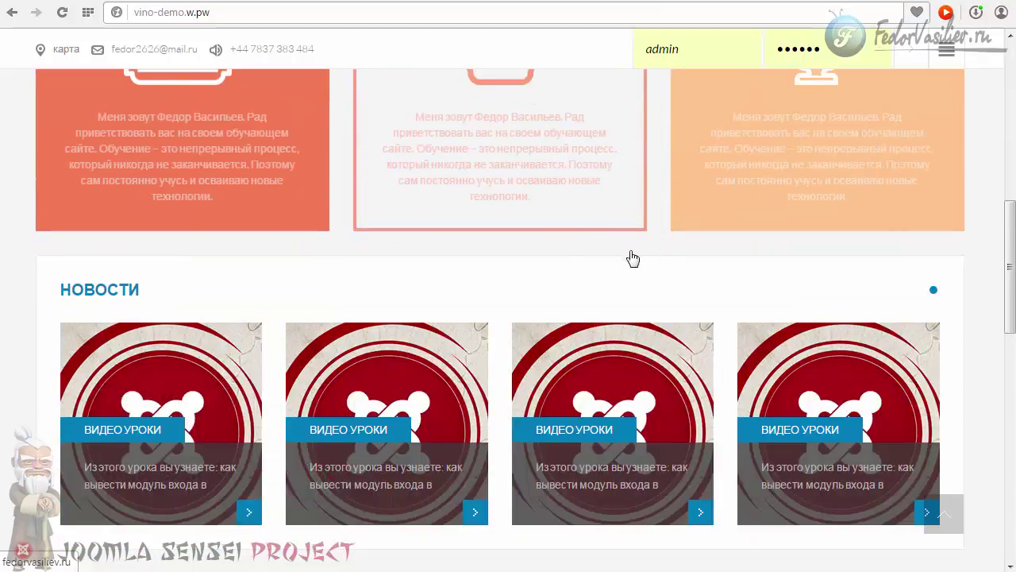
{"action": "scroll", "coordinate": [583, 255], "scroll_direction": "down", "scroll_amount": 3}
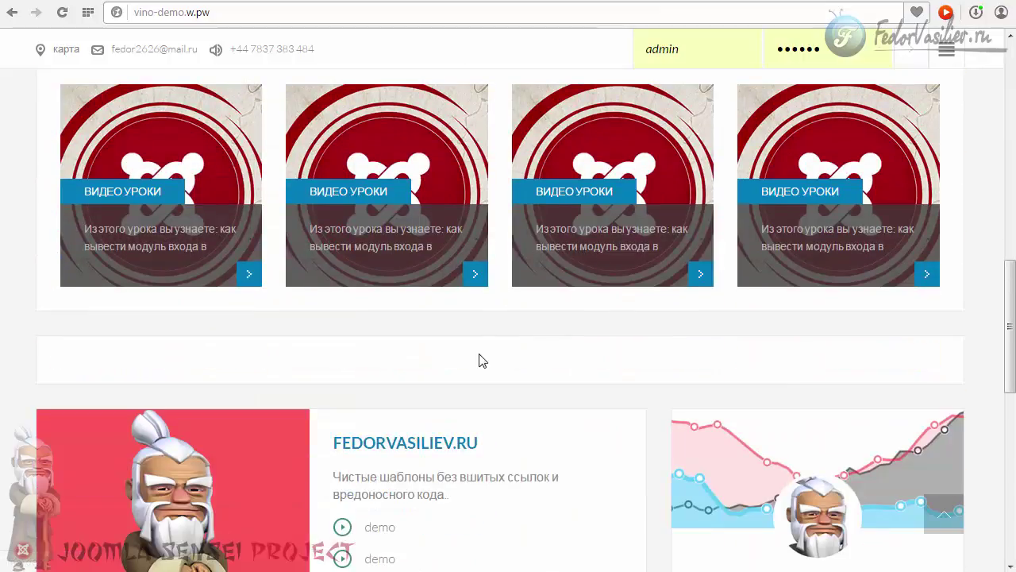
{"action": "scroll", "coordinate": [449, 339], "scroll_direction": "down", "scroll_amount": 4}
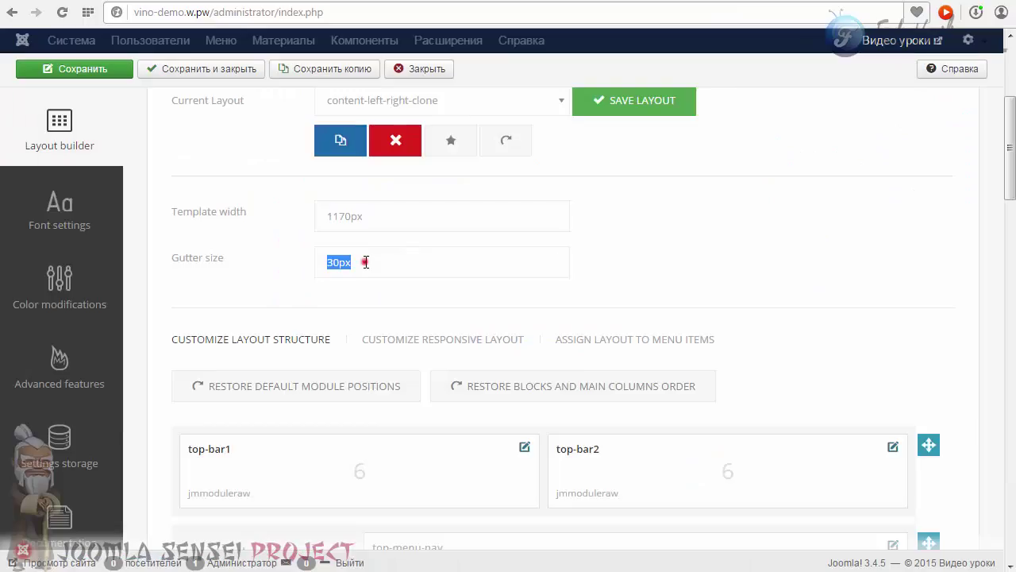
{"action": "left_click", "coordinate": [361, 262]}
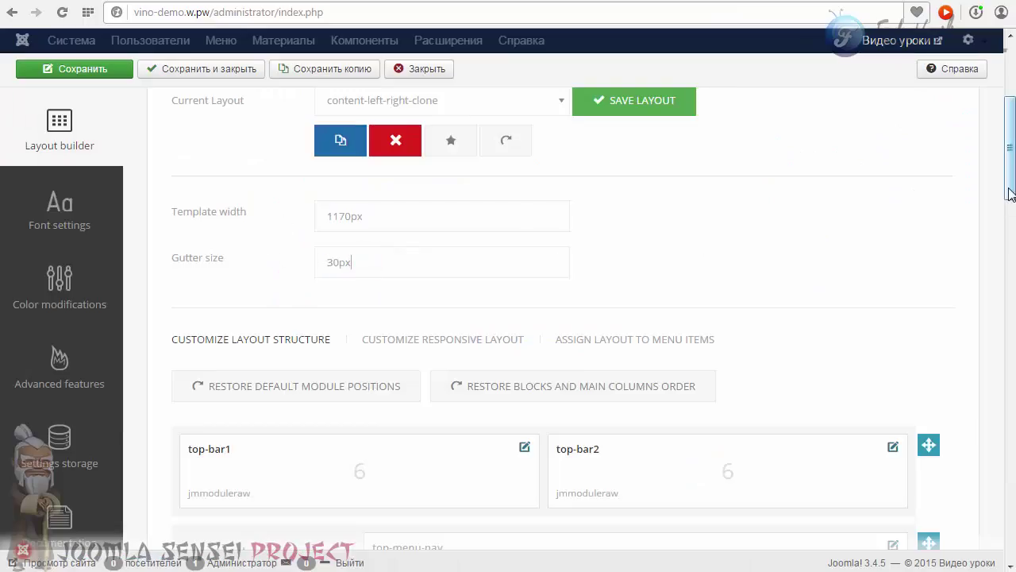
- Look through the layout structure down to the excluded blocks and back up to the top-bar1 position
{"action": "left_click_drag", "start_coordinate": [1010, 195], "coordinate": [1011, 524]}
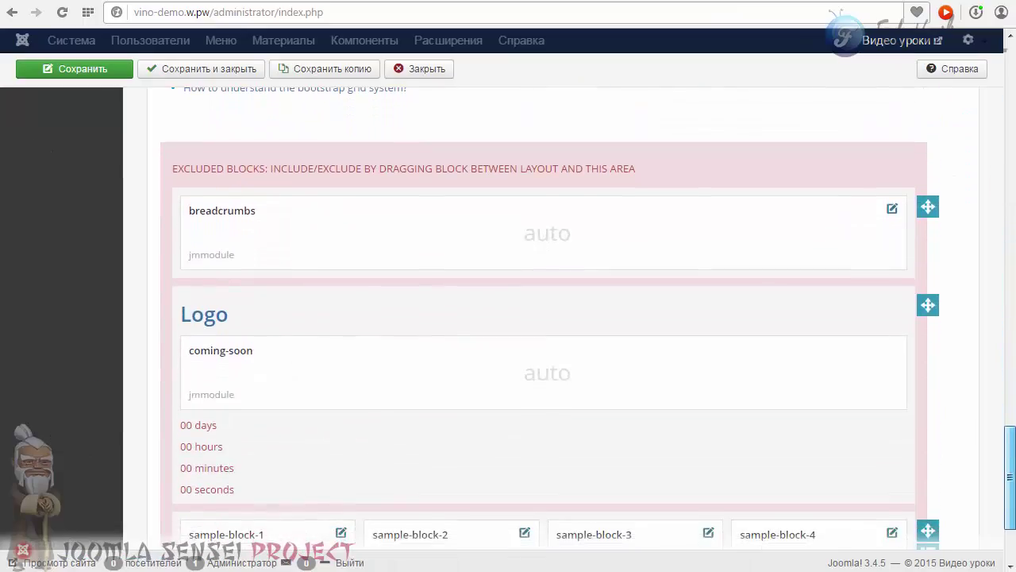
{"action": "scroll", "coordinate": [531, 253], "scroll_direction": "up", "scroll_amount": 15}
{"action": "scroll", "coordinate": [531, 252], "scroll_direction": "down", "scroll_amount": 1}
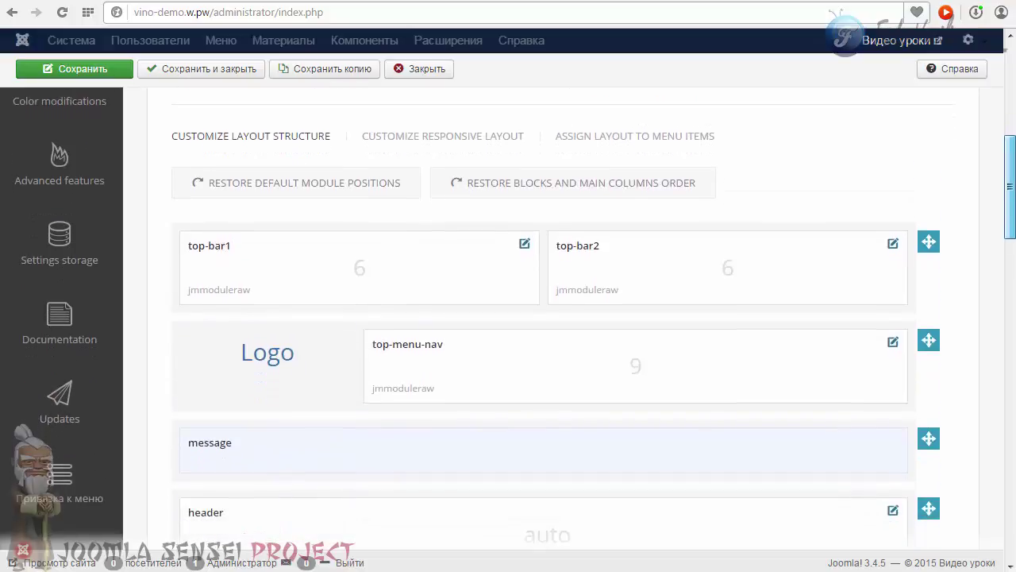
{"action": "left_click_drag", "start_coordinate": [239, 246], "coordinate": [185, 246]}
{"action": "left_click", "coordinate": [239, 248]}
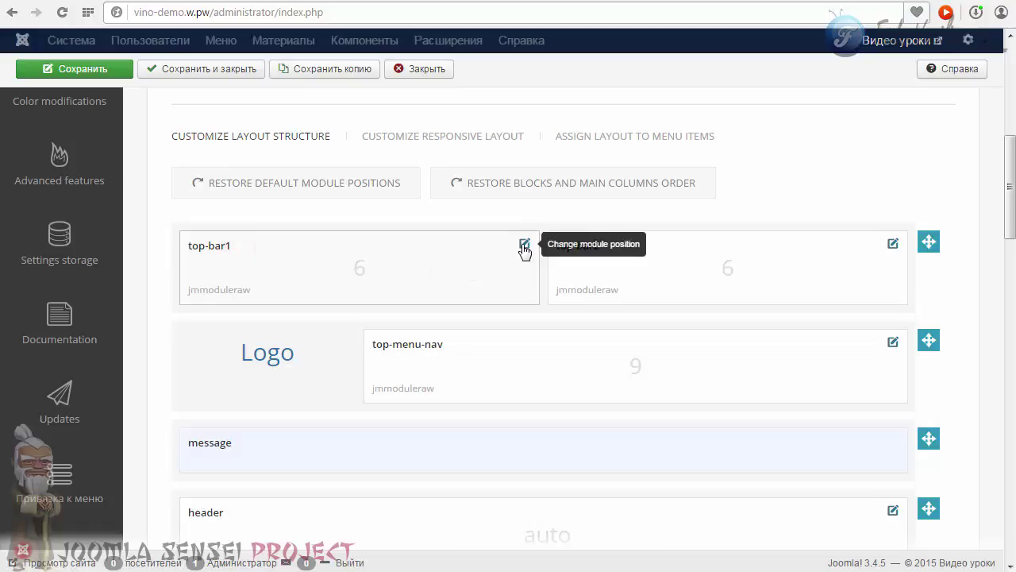
- Try setting the top-bar1 block's module position to none and restore its default position
{"action": "left_click", "coordinate": [523, 245]}
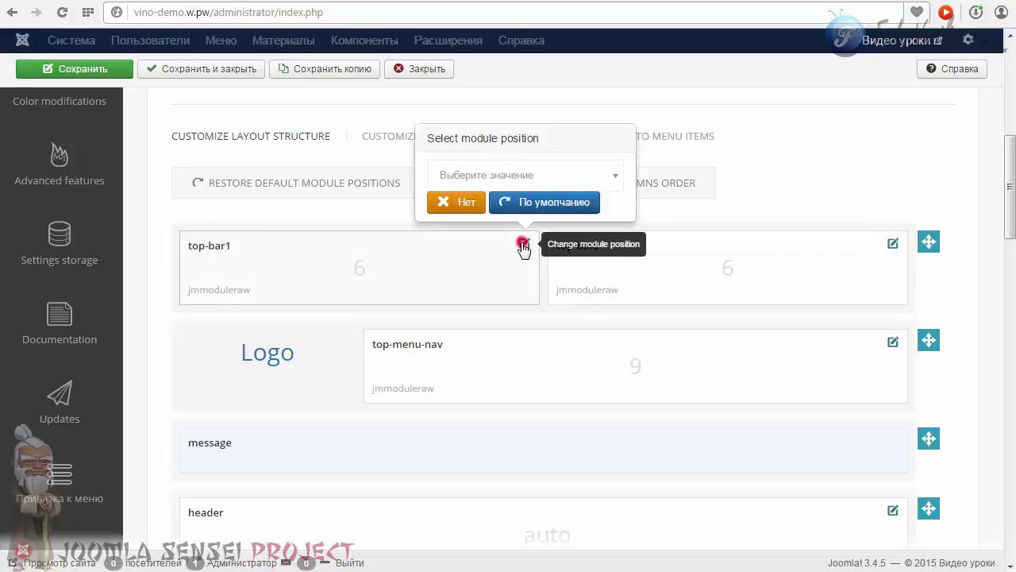
{"action": "left_click", "coordinate": [459, 204]}
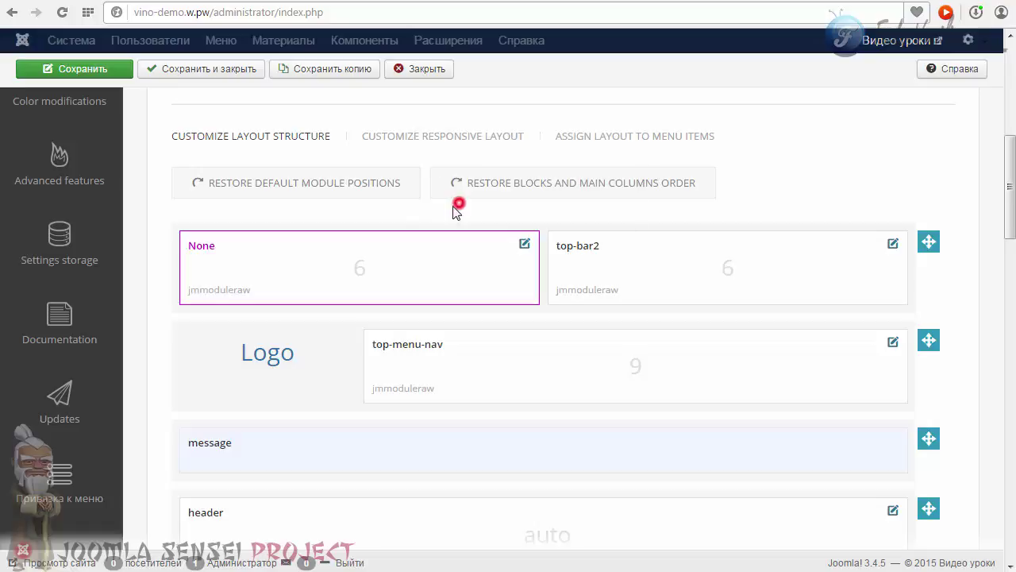
{"action": "left_click", "coordinate": [524, 245]}
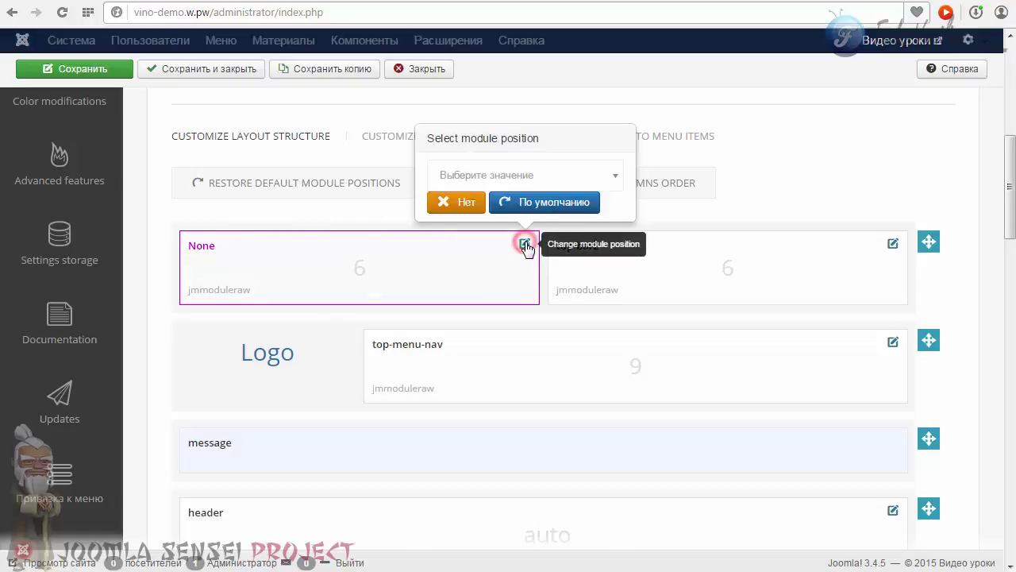
{"action": "left_click", "coordinate": [525, 246]}
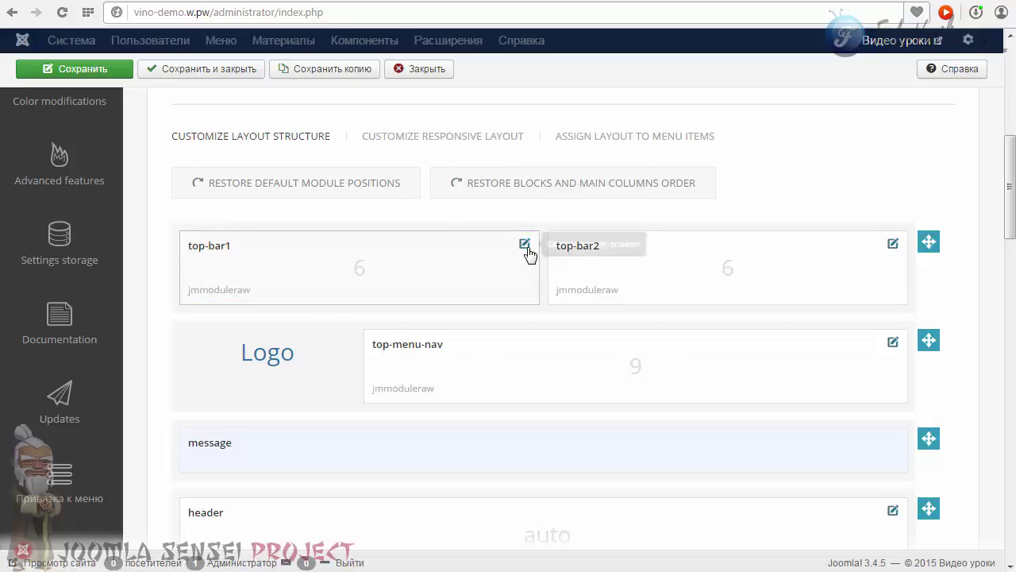
{"action": "left_click", "coordinate": [525, 244]}
{"action": "left_click", "coordinate": [519, 204]}
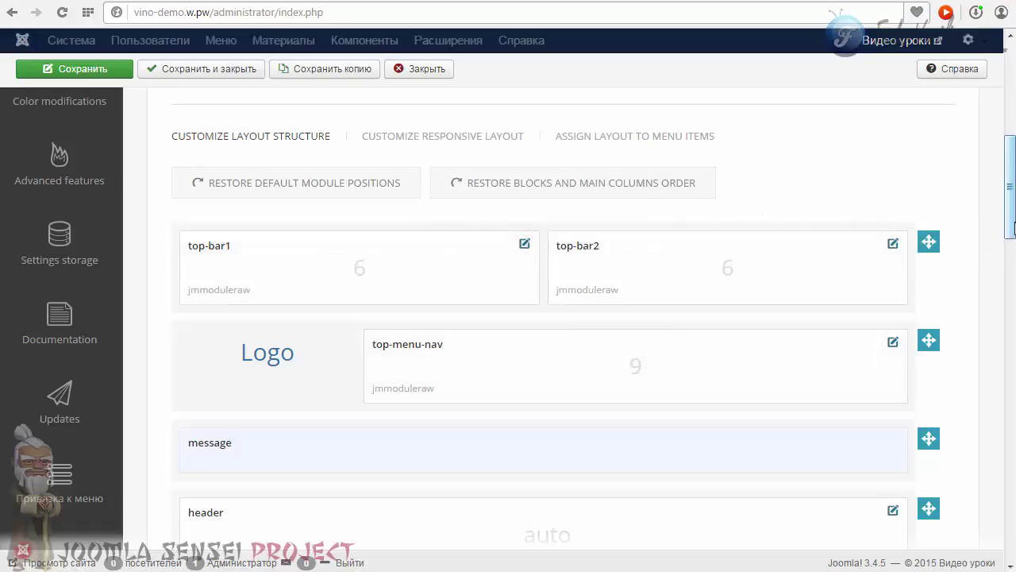
- Examine the handle for reordering main blocks, the top2 row's controls and the option to restore default module positions
{"action": "scroll", "coordinate": [1013, 227], "scroll_direction": "down", "scroll_amount": 1}
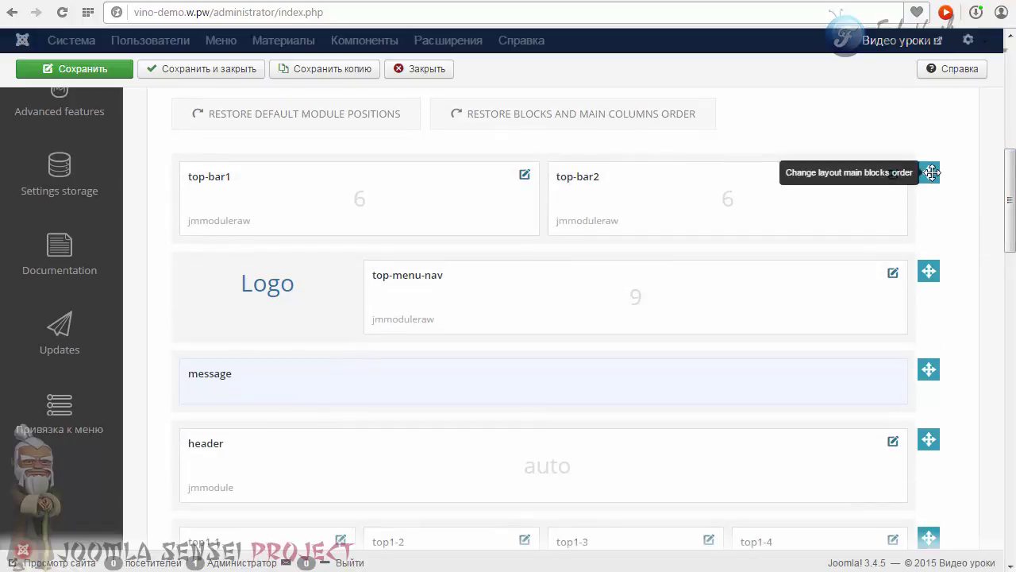
{"action": "mouse_move", "coordinate": [927, 166]}
{"action": "left_mouse_down"}
{"action": "mouse_move", "coordinate": [928, 156]}
{"action": "mouse_move", "coordinate": [934, 218]}
{"action": "mouse_move", "coordinate": [918, 318]}
{"action": "mouse_move", "coordinate": [837, 214]}
{"action": "mouse_move", "coordinate": [893, 166]}
{"action": "left_mouse_up"}
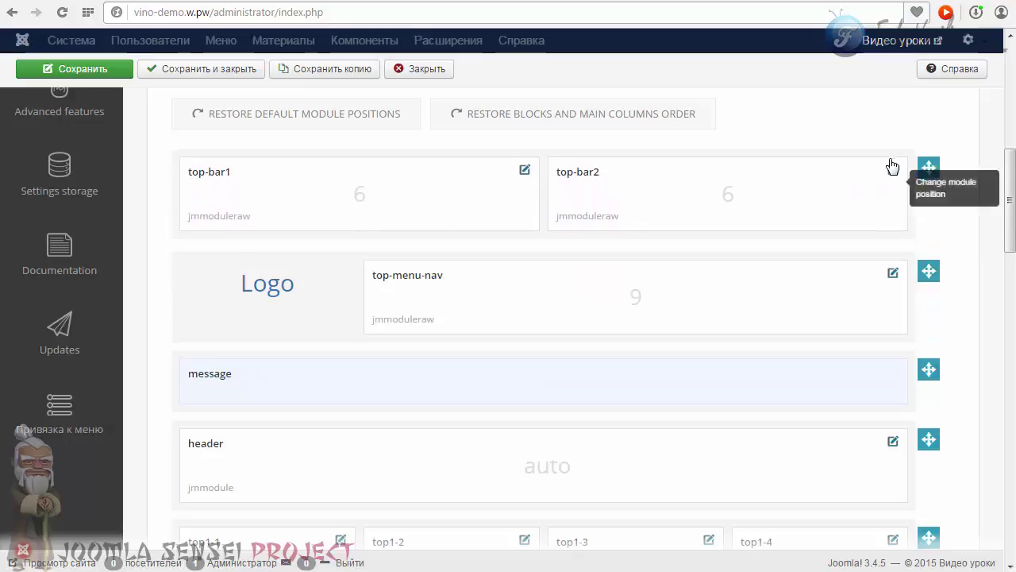
{"action": "left_click_drag", "start_coordinate": [1011, 192], "coordinate": [1011, 267]}
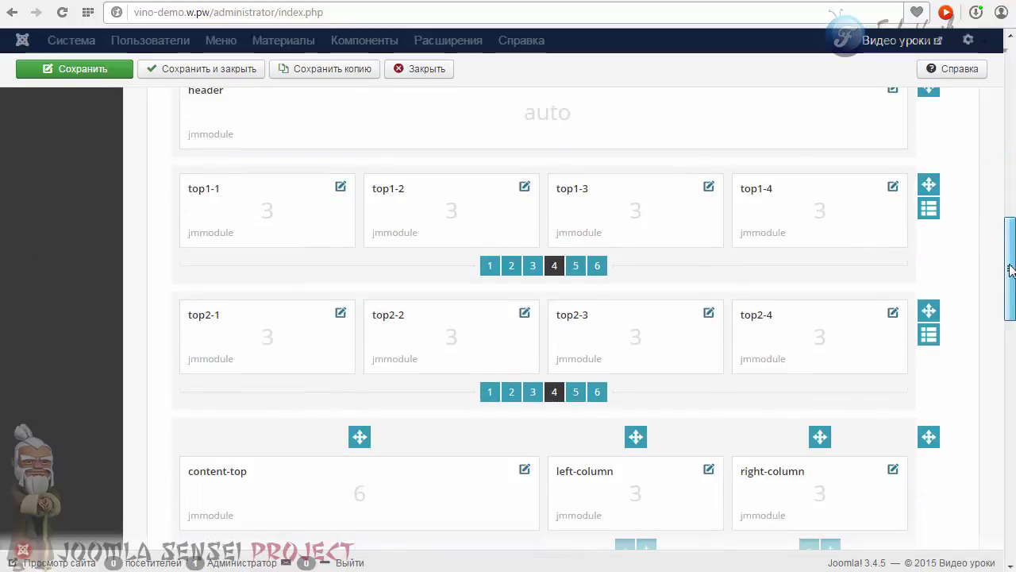
{"action": "left_click", "coordinate": [928, 332]}
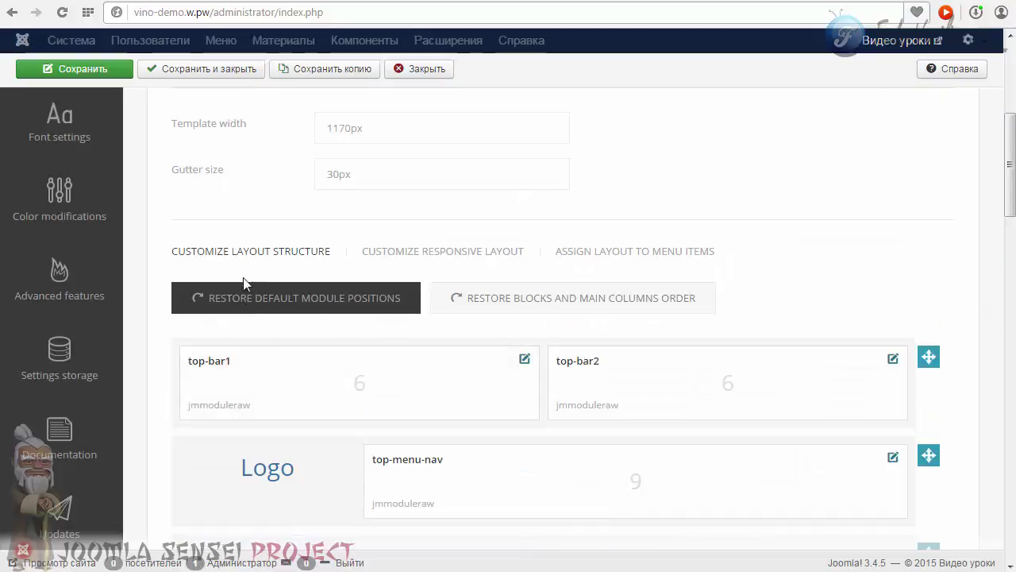
{"action": "left_click", "coordinate": [235, 304]}
- Open the responsive layout customization and view the layout for normal, medium and small screens
{"action": "left_click", "coordinate": [399, 294]}
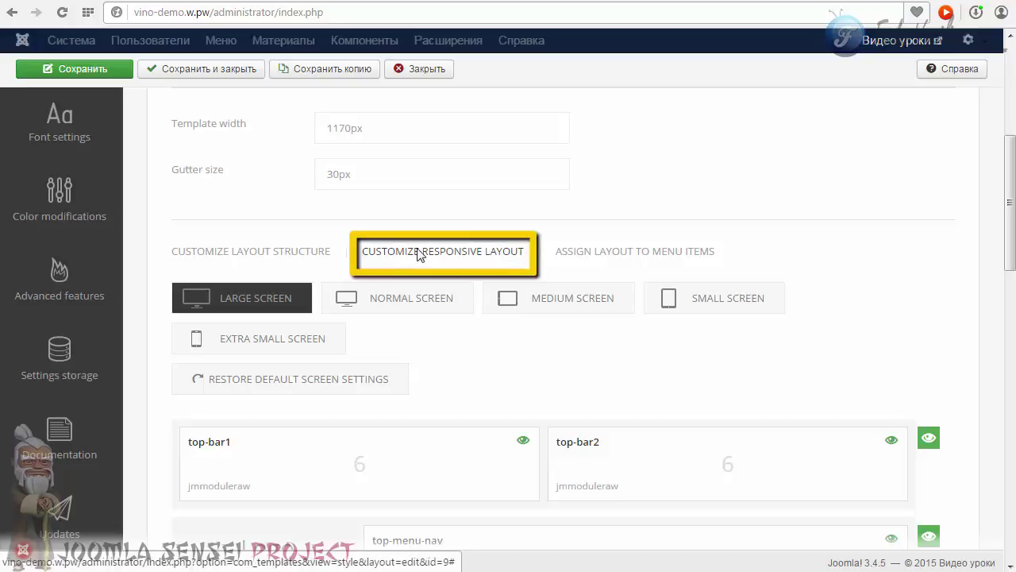
{"action": "scroll", "coordinate": [481, 274], "scroll_direction": "down", "scroll_amount": 1}
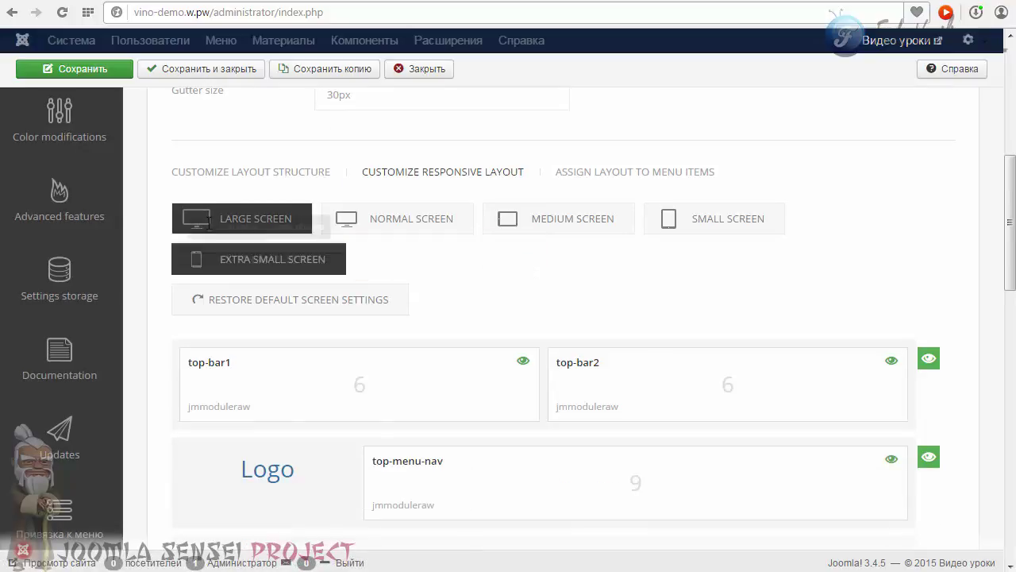
{"action": "left_click", "coordinate": [403, 225]}
{"action": "left_click", "coordinate": [547, 224]}
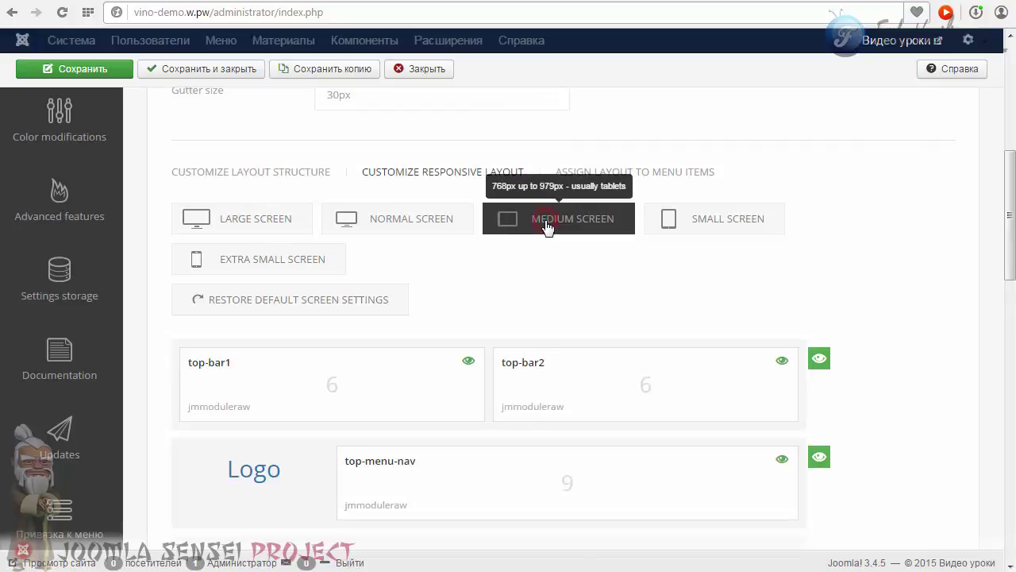
{"action": "left_click", "coordinate": [711, 225]}
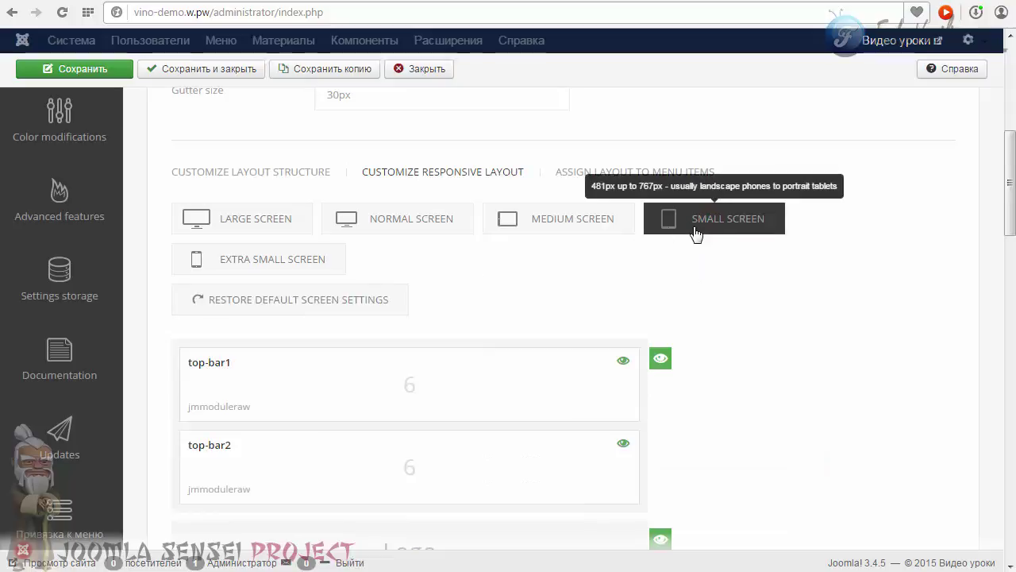
{"action": "scroll", "coordinate": [731, 228], "scroll_direction": "up", "scroll_amount": 1}
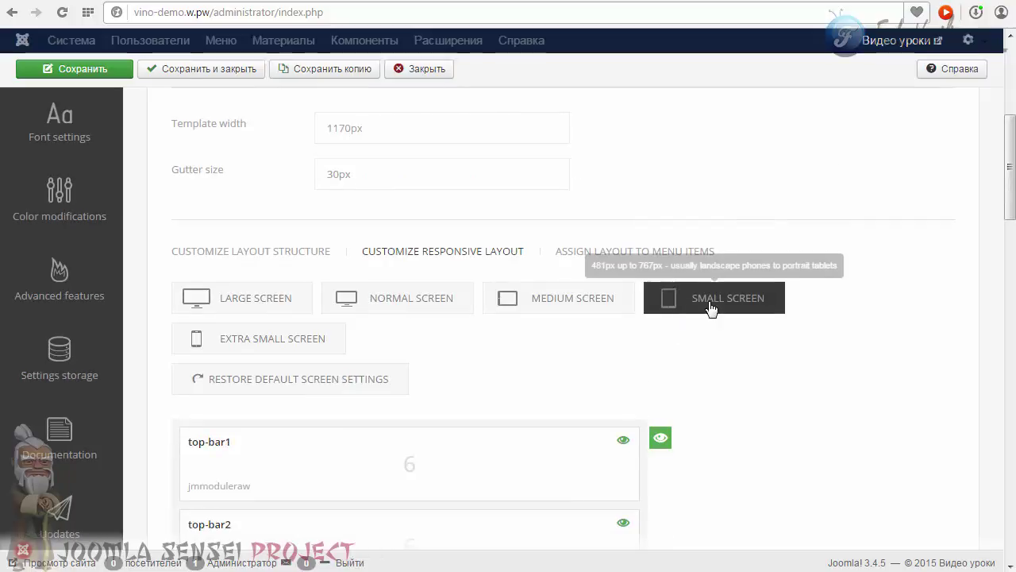
- Switch the responsive layout to Extra small screen and examine the stacked blocks and their visibility controls
{"action": "left_click", "coordinate": [246, 341]}
{"action": "scroll", "coordinate": [444, 330], "scroll_direction": "down", "scroll_amount": 2}
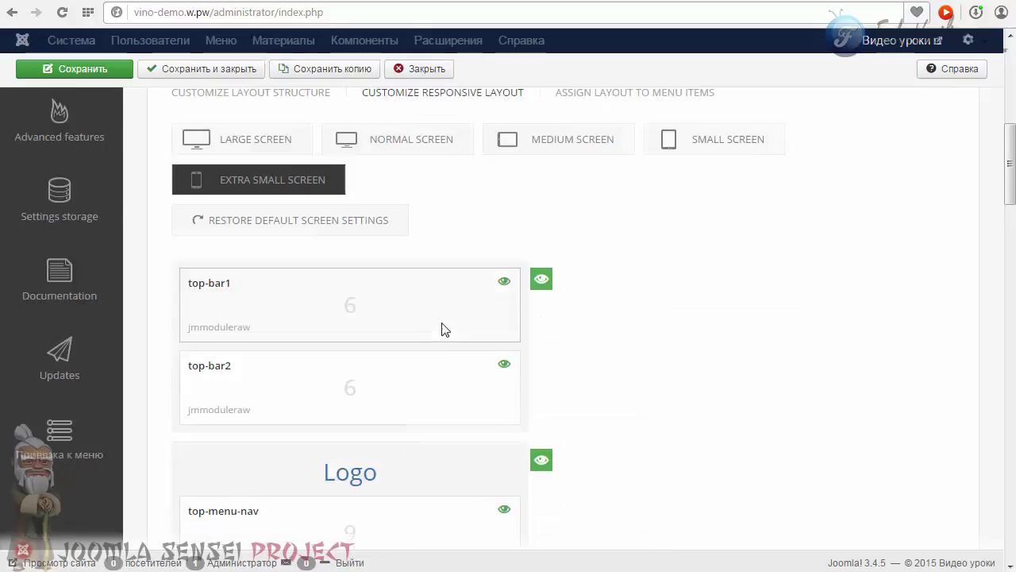
{"action": "scroll", "coordinate": [410, 235], "scroll_direction": "down", "scroll_amount": 4}
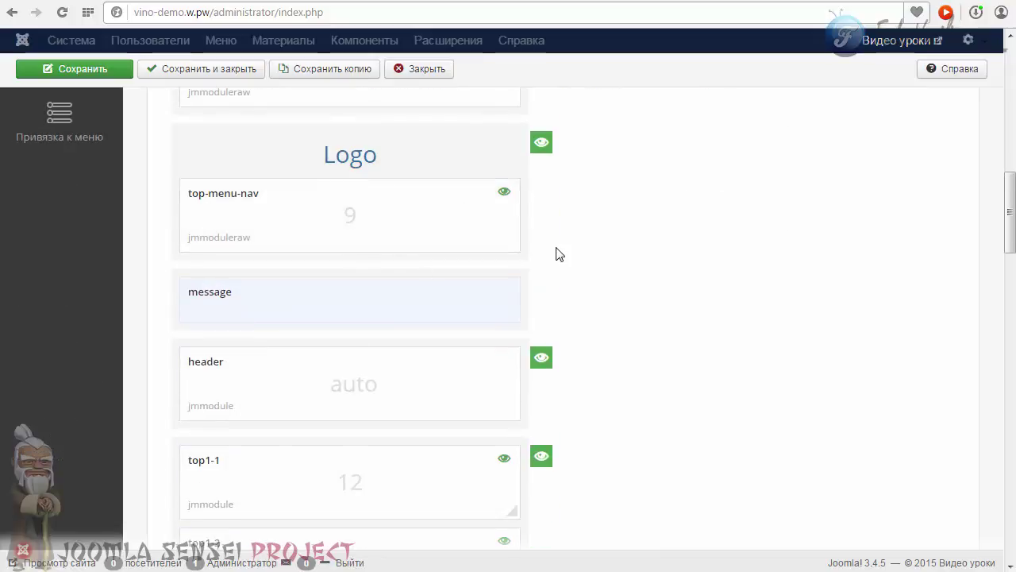
{"action": "scroll", "coordinate": [444, 274], "scroll_direction": "down", "scroll_amount": 1}
{"action": "scroll", "coordinate": [401, 302], "scroll_direction": "down", "scroll_amount": 10}
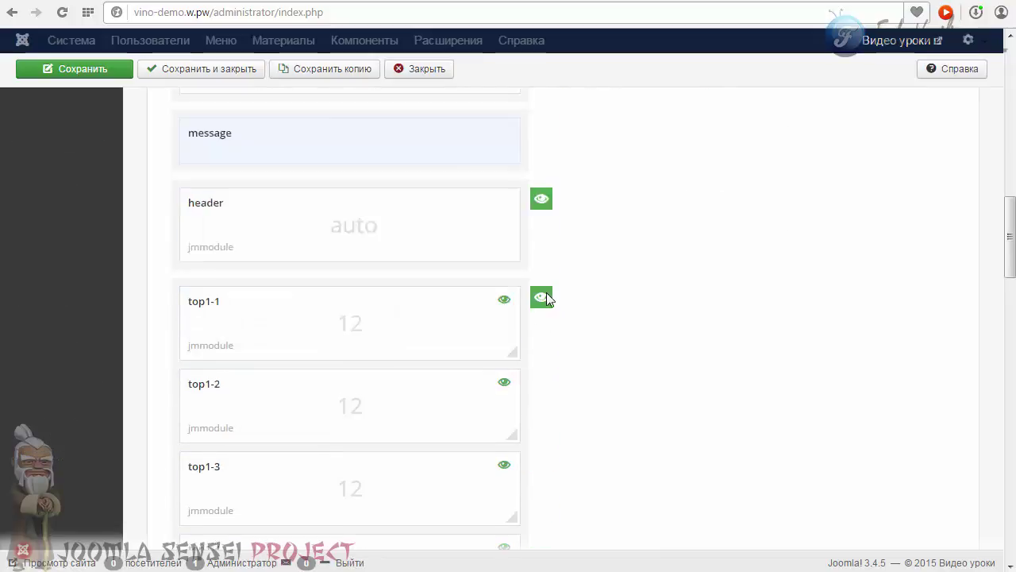
{"action": "scroll", "coordinate": [572, 314], "scroll_direction": "up", "scroll_amount": 15}
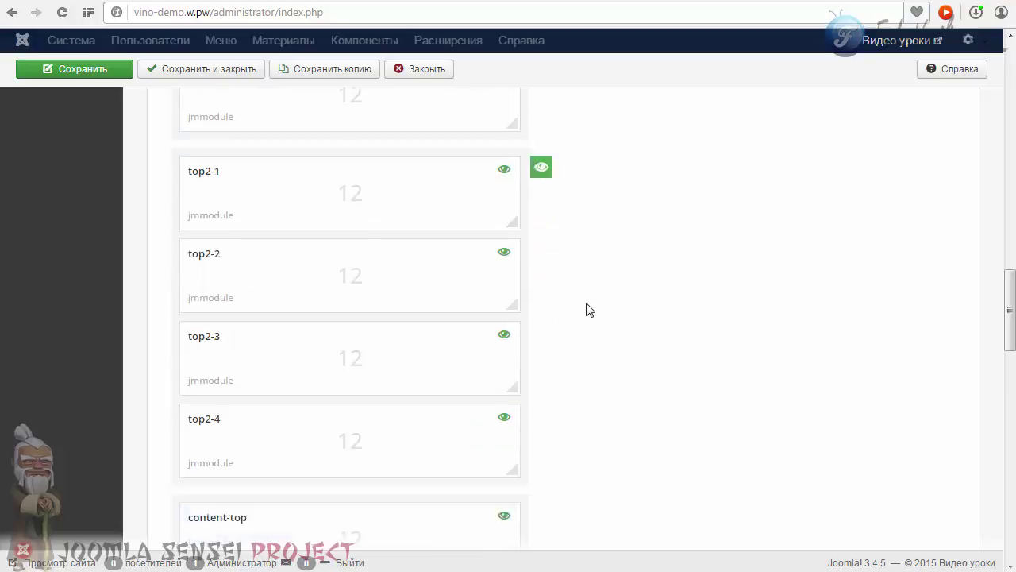
- Try hiding the top-bar1 position on the extra small screen and make it visible again
{"action": "scroll", "coordinate": [611, 279], "scroll_direction": "up", "scroll_amount": 3}
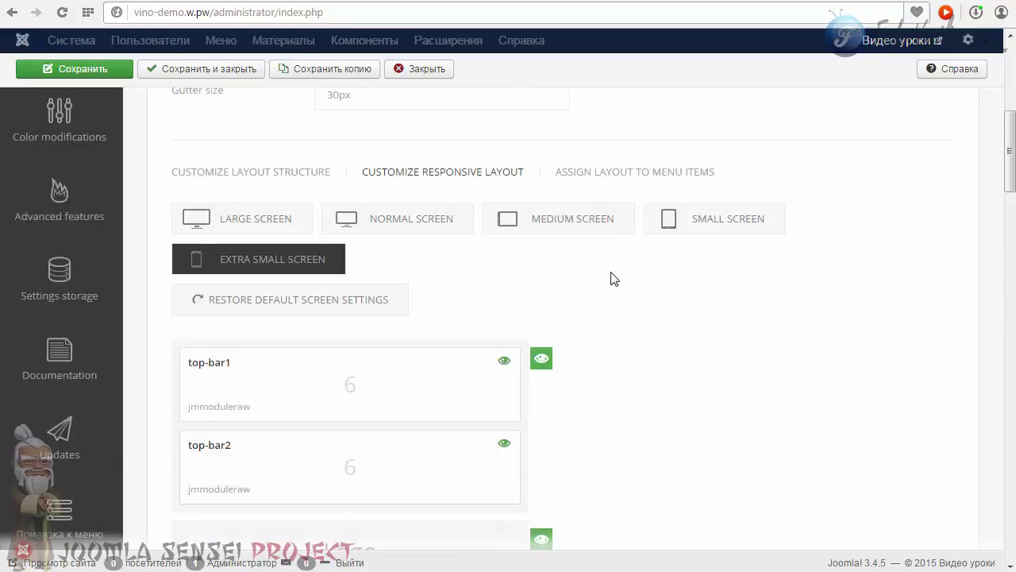
{"action": "scroll", "coordinate": [595, 282], "scroll_direction": "down", "scroll_amount": 2}
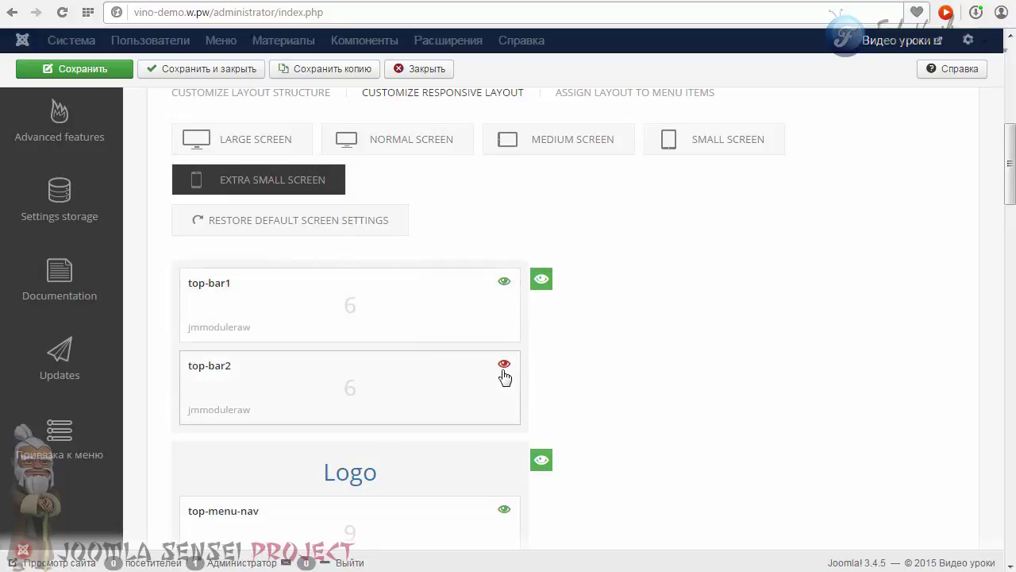
{"action": "left_click", "coordinate": [502, 279]}
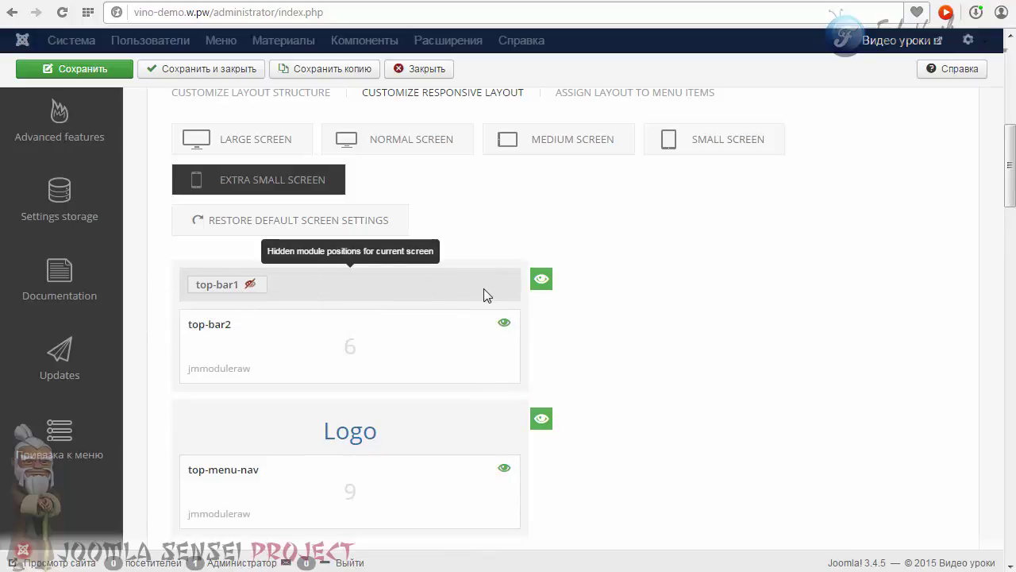
{"action": "left_click", "coordinate": [250, 284]}
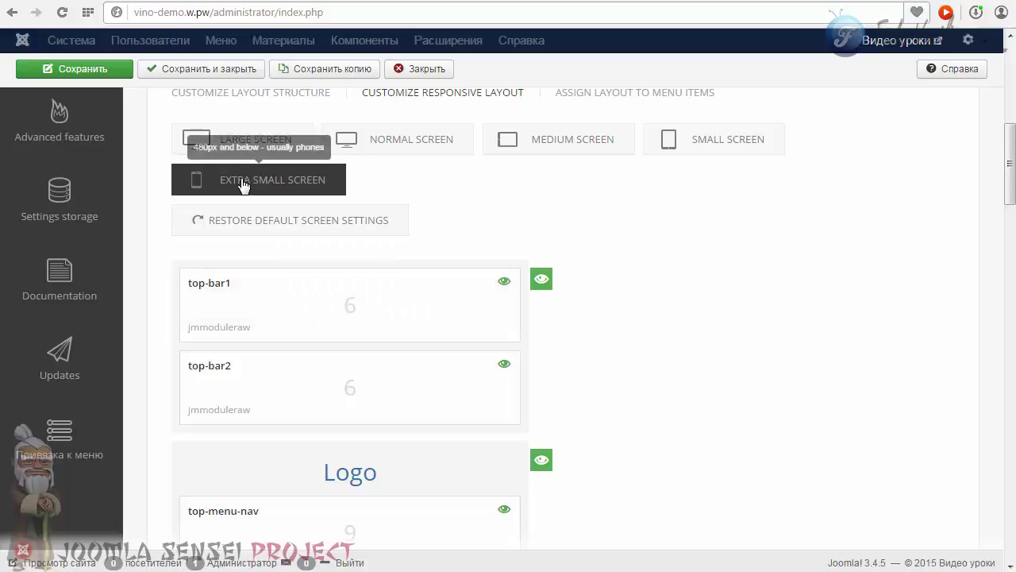
{"action": "left_click", "coordinate": [505, 280]}
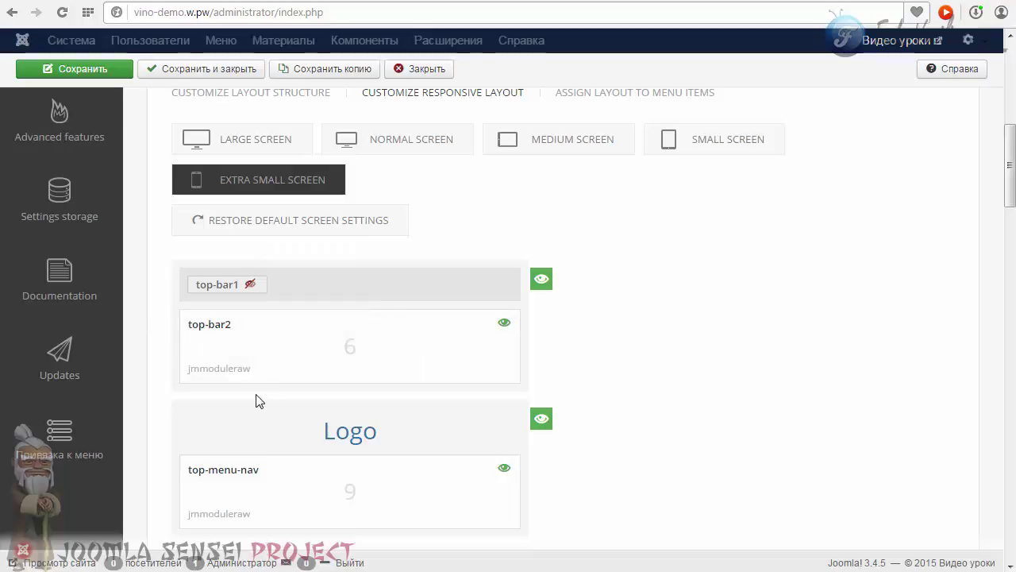
{"action": "left_click", "coordinate": [250, 284]}
- Try hiding the whole top-bar row on the extra small screen and show it again
{"action": "left_click", "coordinate": [540, 282]}
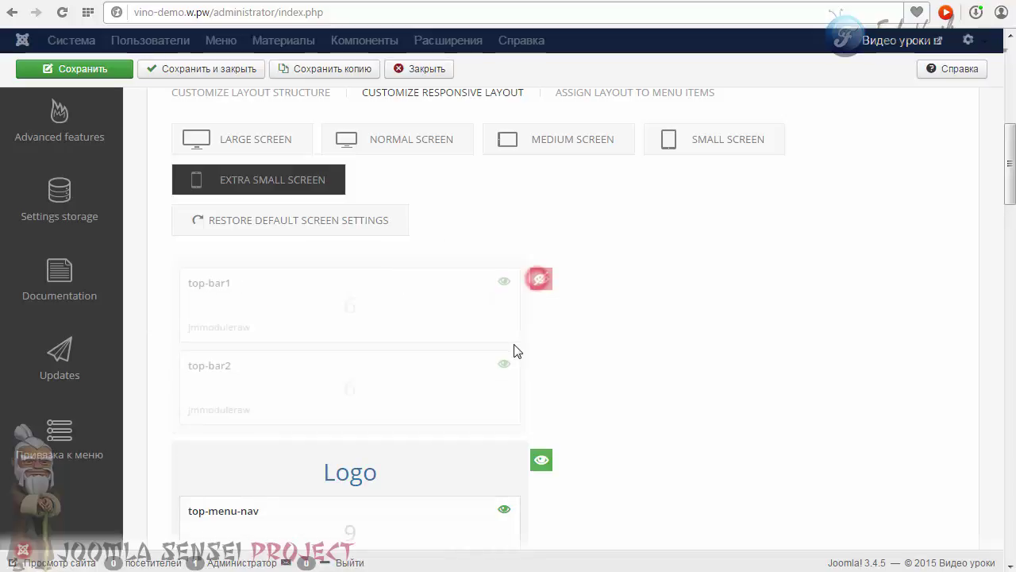
{"action": "left_click", "coordinate": [542, 282]}
{"action": "left_click", "coordinate": [545, 287]}
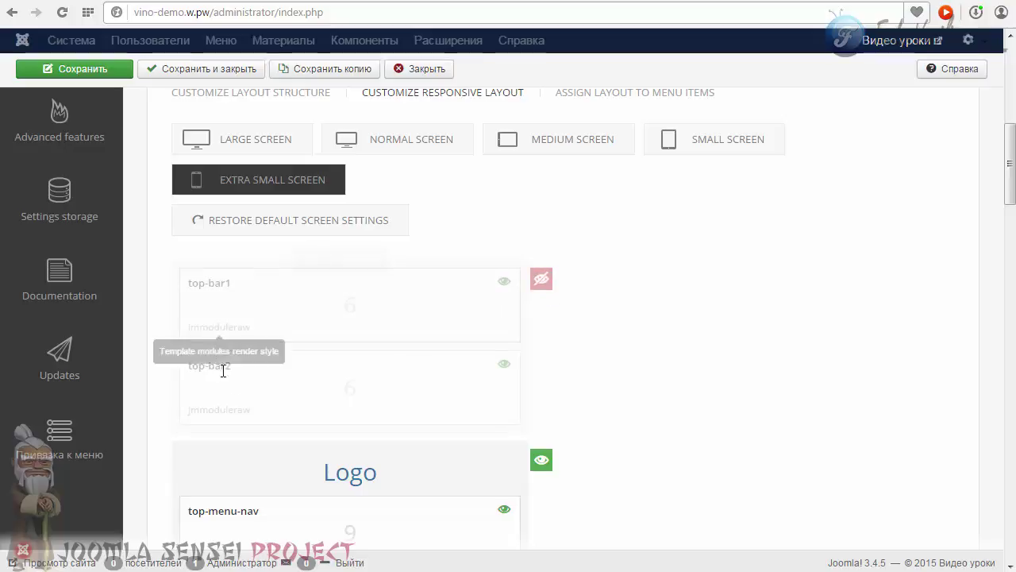
{"action": "left_click", "coordinate": [542, 283]}
- Try widening the top1-3 block in the extra small screen layout
{"action": "scroll", "coordinate": [659, 294], "scroll_direction": "down", "scroll_amount": 10}
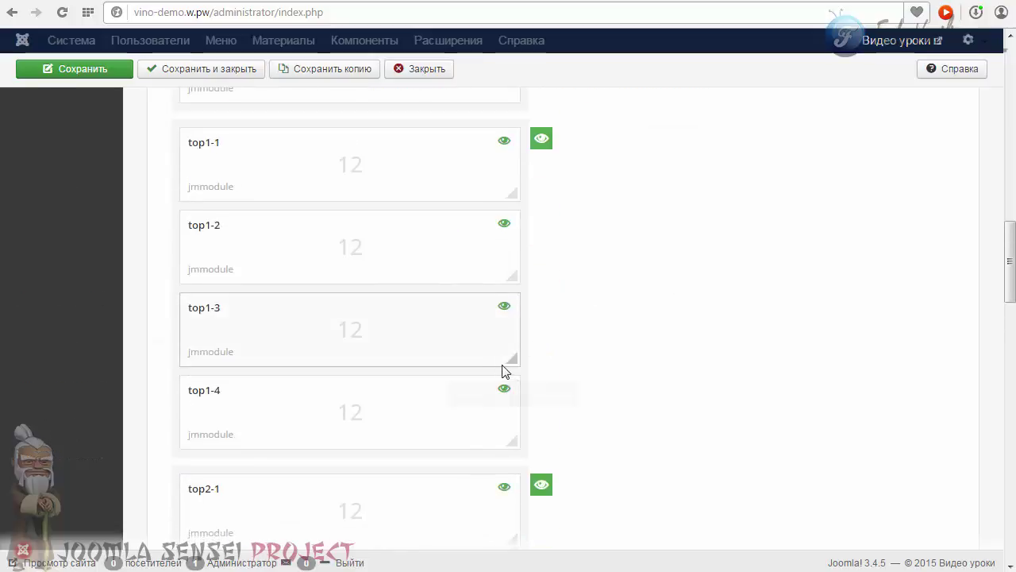
{"action": "left_click_drag", "start_coordinate": [513, 358], "coordinate": [621, 361]}
{"action": "scroll", "coordinate": [633, 361], "scroll_direction": "down", "scroll_amount": 5}
{"action": "scroll", "coordinate": [556, 341], "scroll_direction": "up", "scroll_amount": 7}
{"action": "scroll", "coordinate": [532, 323], "scroll_direction": "up", "scroll_amount": 10}
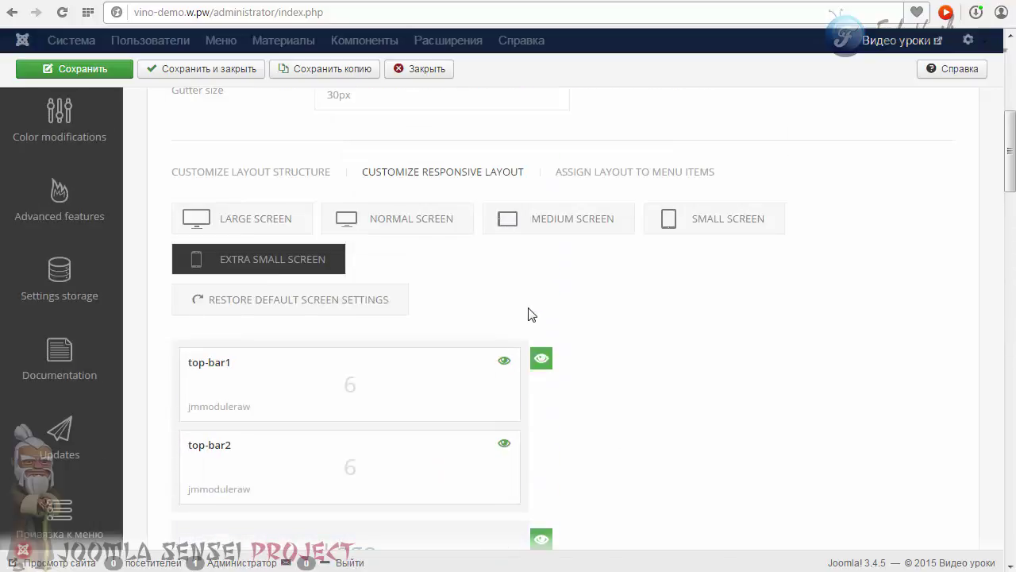
{"action": "scroll", "coordinate": [449, 346], "scroll_direction": "down", "scroll_amount": 3}
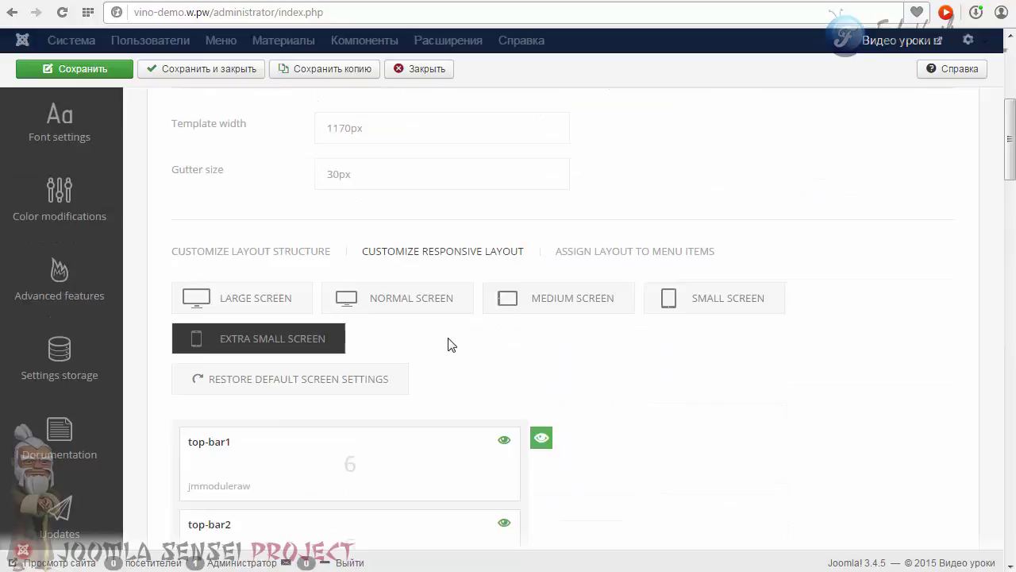
- Switch the responsive layout to Normal screen and examine how its blocks are arranged
{"action": "left_click", "coordinate": [376, 309]}
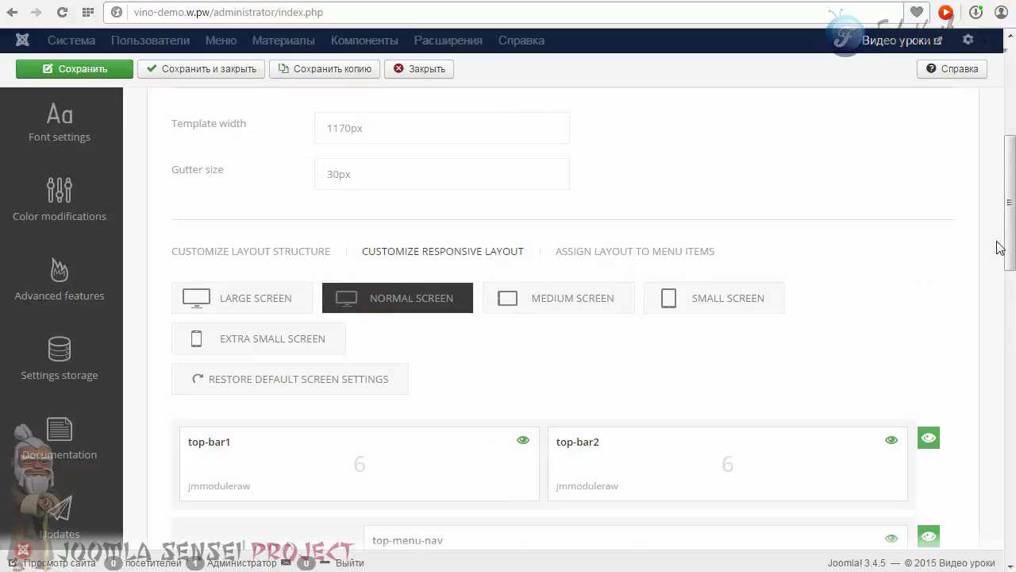
{"action": "left_click_drag", "start_coordinate": [1012, 246], "coordinate": [1013, 442]}
{"action": "scroll", "coordinate": [544, 317], "scroll_direction": "up", "scroll_amount": 10}
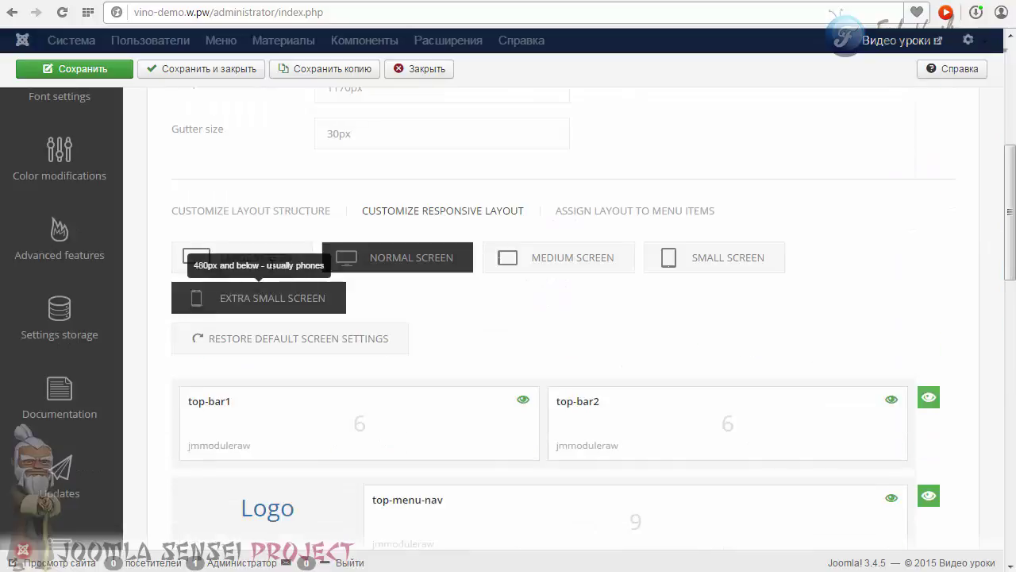
- Restore the default screen settings from the Large screen layout and view the Extra small screen blocks
{"action": "left_click", "coordinate": [235, 341]}
{"action": "scroll", "coordinate": [207, 238], "scroll_direction": "down", "scroll_amount": 3}
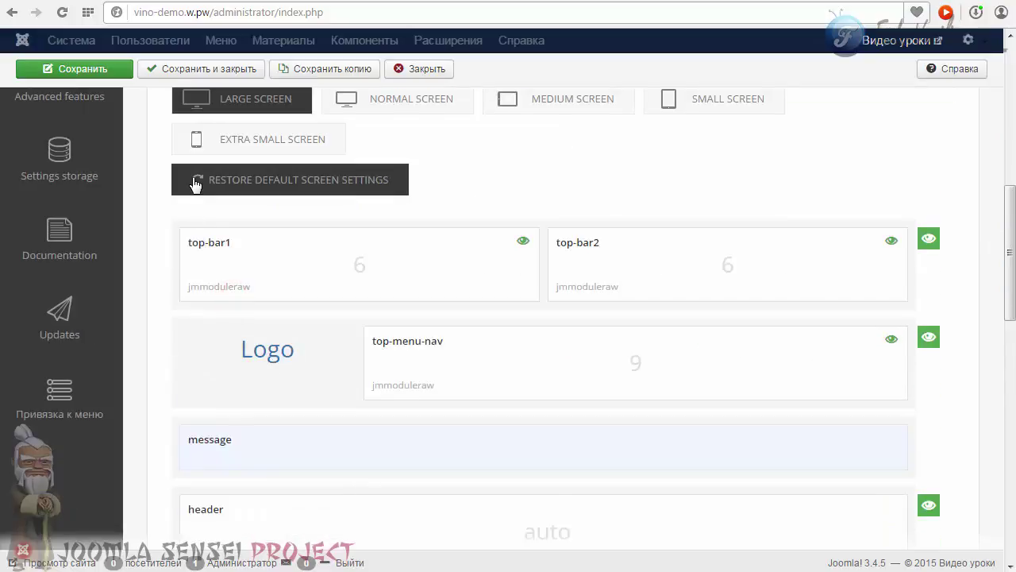
{"action": "left_click", "coordinate": [278, 188]}
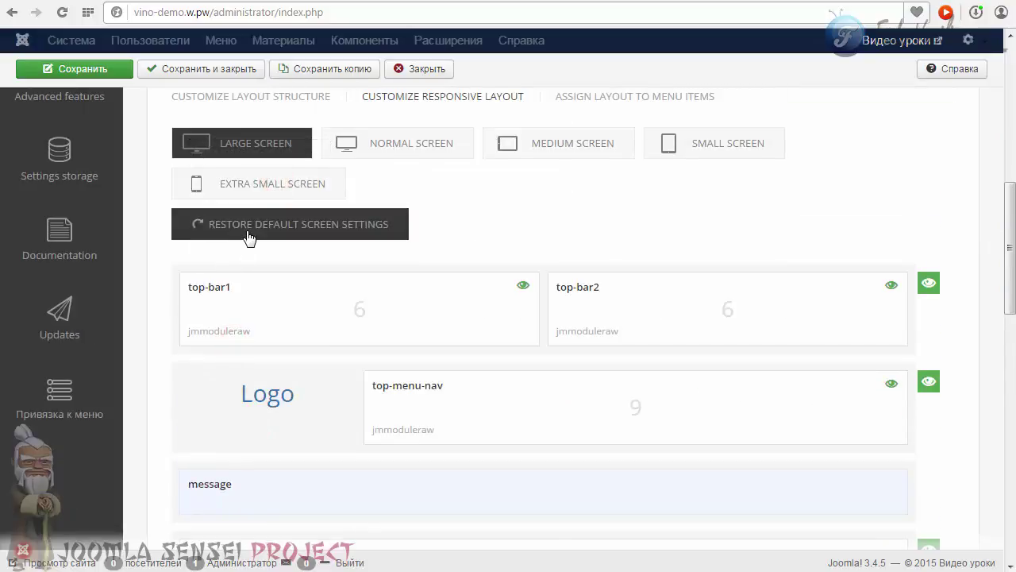
{"action": "left_click", "coordinate": [307, 230]}
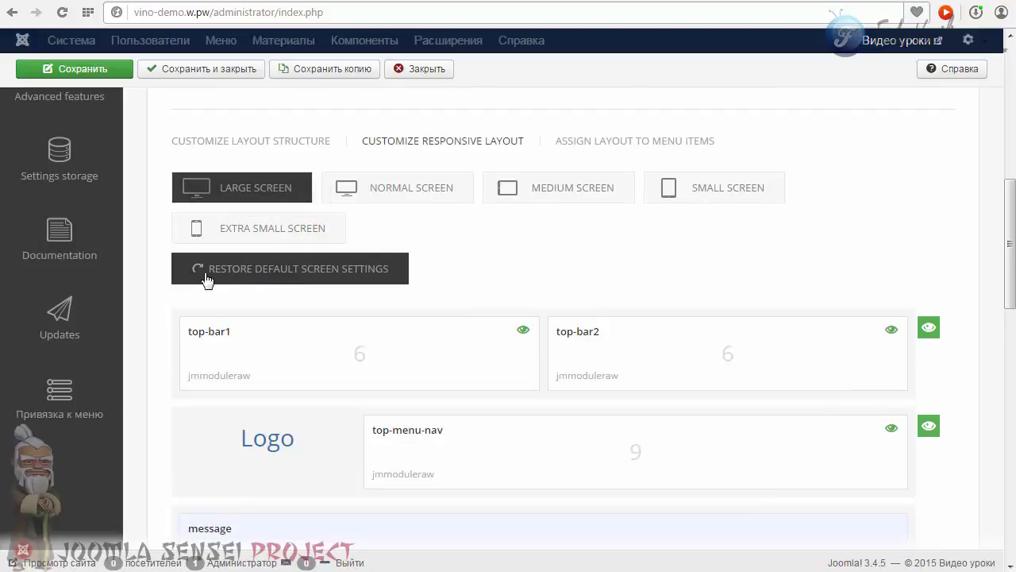
{"action": "left_click", "coordinate": [263, 228]}
{"action": "scroll", "coordinate": [1012, 298], "scroll_direction": "down", "scroll_amount": 5}
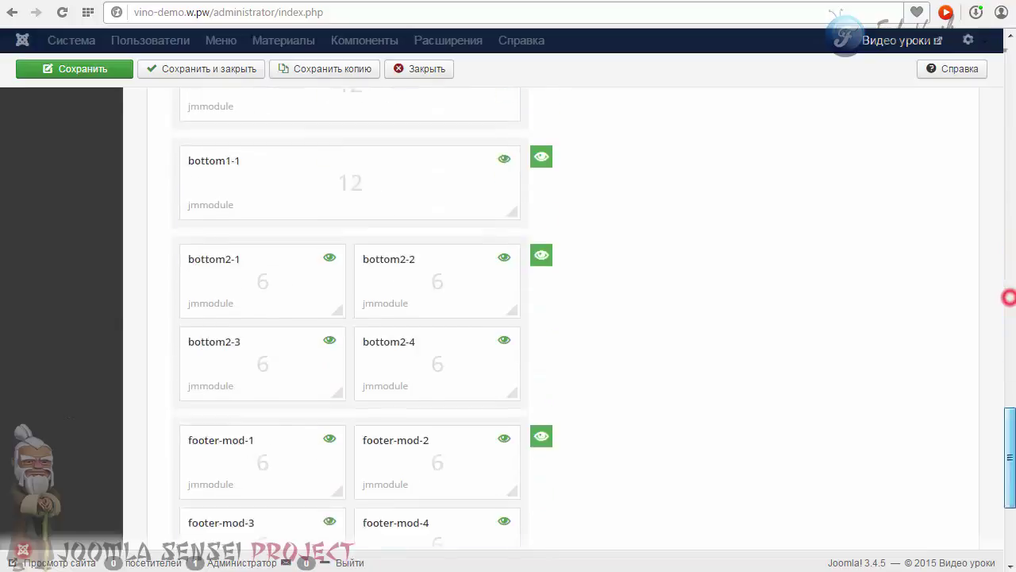
- Open the template's Font settings and examine the sizes available for the base font
{"action": "left_click", "coordinate": [36, 295]}
{"action": "scroll", "coordinate": [619, 266], "scroll_direction": "up", "scroll_amount": 3}
{"action": "scroll", "coordinate": [624, 266], "scroll_direction": "down", "scroll_amount": 1}
{"action": "scroll", "coordinate": [623, 266], "scroll_direction": "down", "scroll_amount": 1}
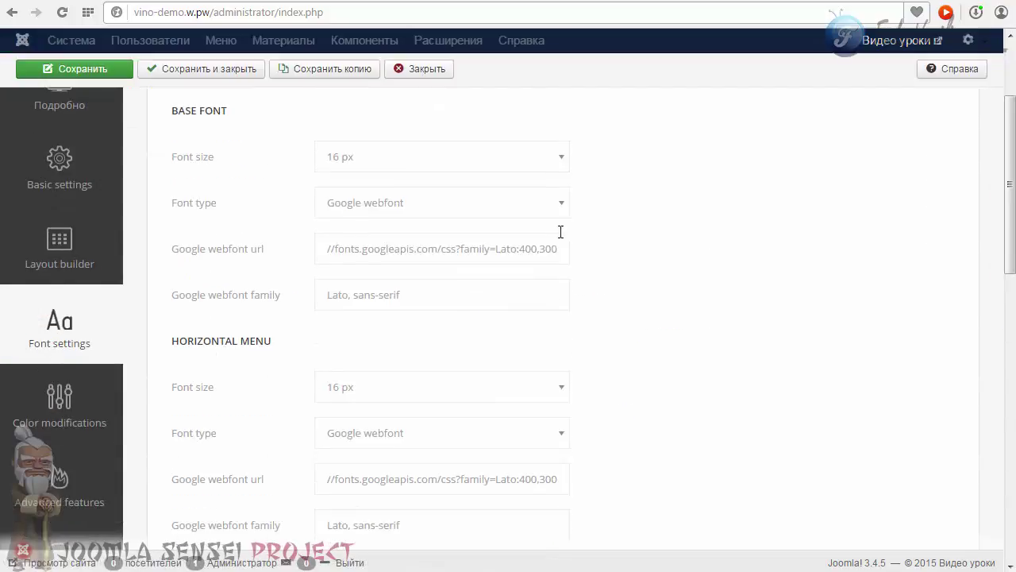
{"action": "left_click", "coordinate": [365, 163]}
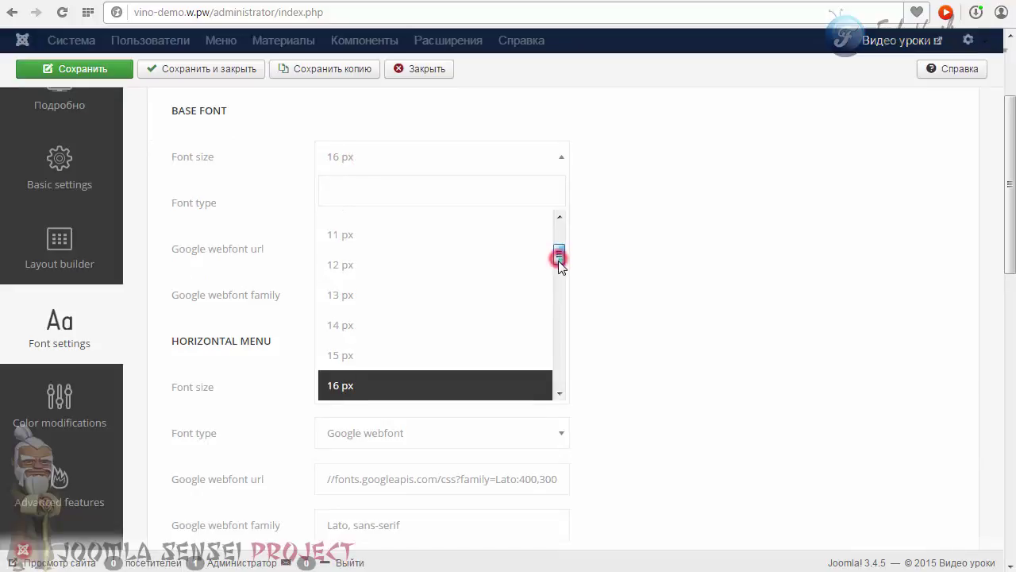
{"action": "left_click_drag", "start_coordinate": [558, 260], "coordinate": [560, 277]}
{"action": "left_click", "coordinate": [647, 252]}
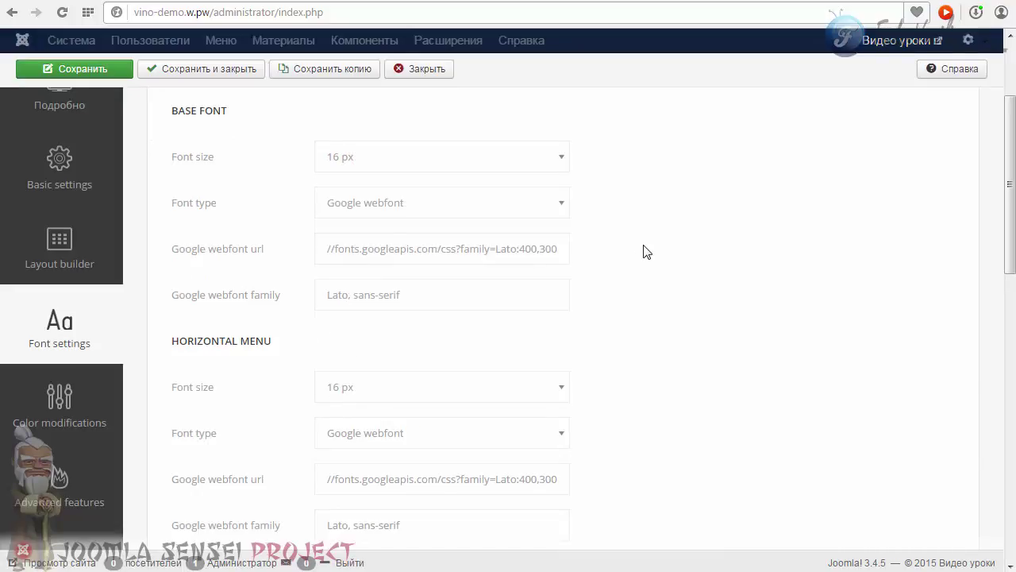
- Try Font from the list as the base font type, browse its font families, and switch back to Google webfont
{"action": "left_click", "coordinate": [395, 210]}
{"action": "left_click", "coordinate": [361, 232]}
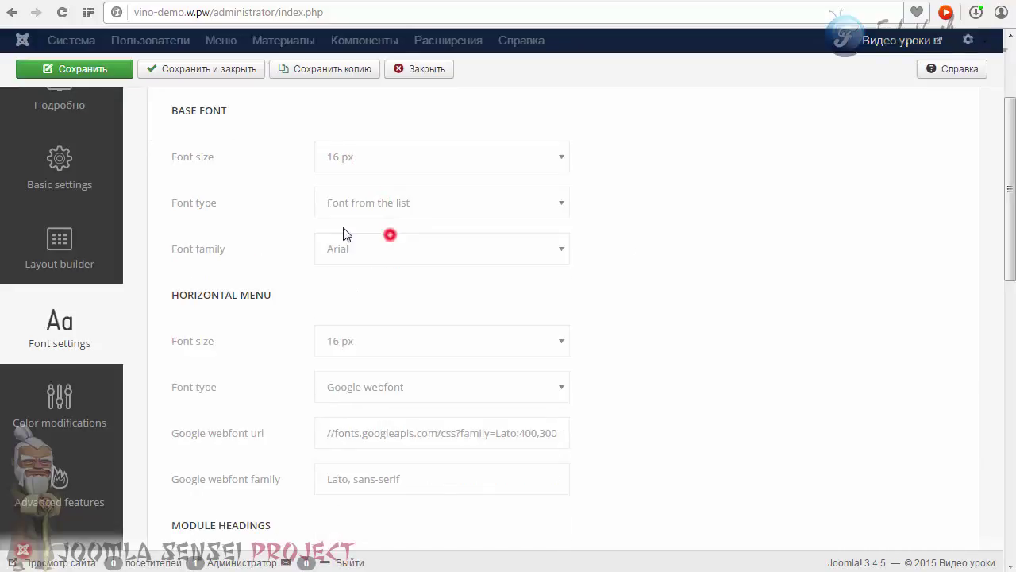
{"action": "left_click", "coordinate": [334, 207]}
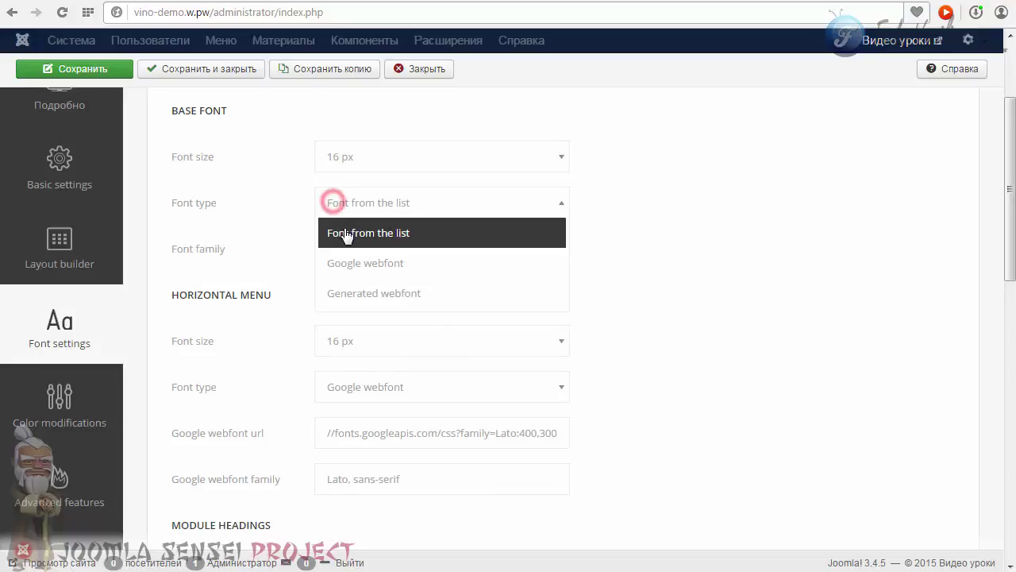
{"action": "left_click", "coordinate": [350, 233]}
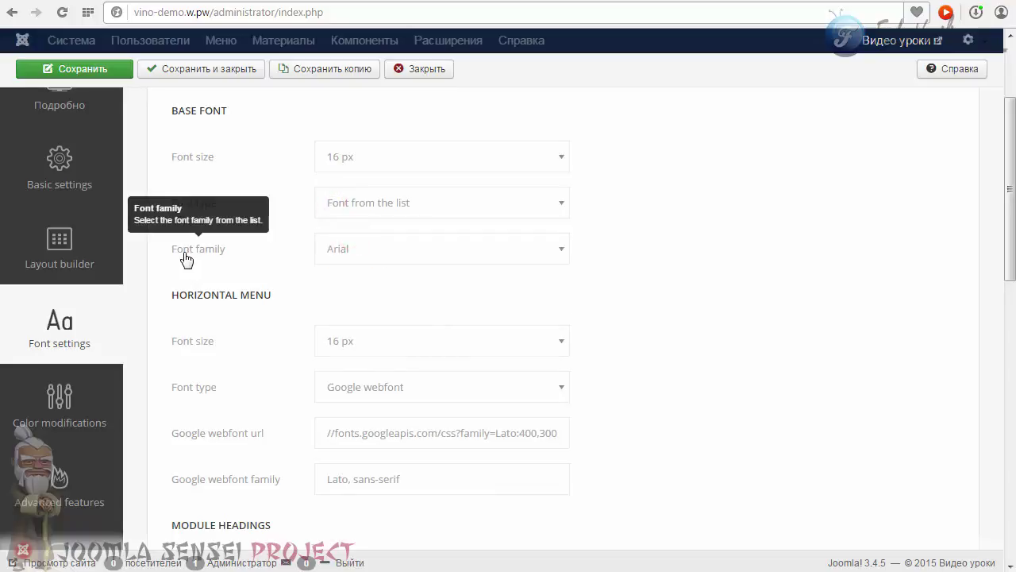
{"action": "left_click", "coordinate": [341, 250]}
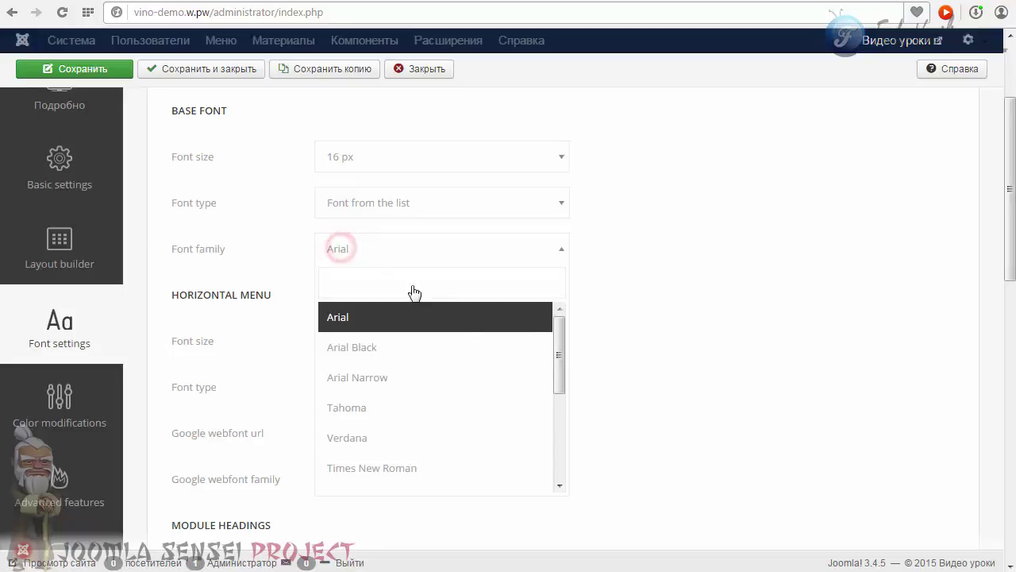
{"action": "mouse_move", "coordinate": [561, 338]}
{"action": "left_mouse_down"}
{"action": "mouse_move", "coordinate": [562, 443]}
{"action": "mouse_move", "coordinate": [558, 319]}
{"action": "left_mouse_up"}
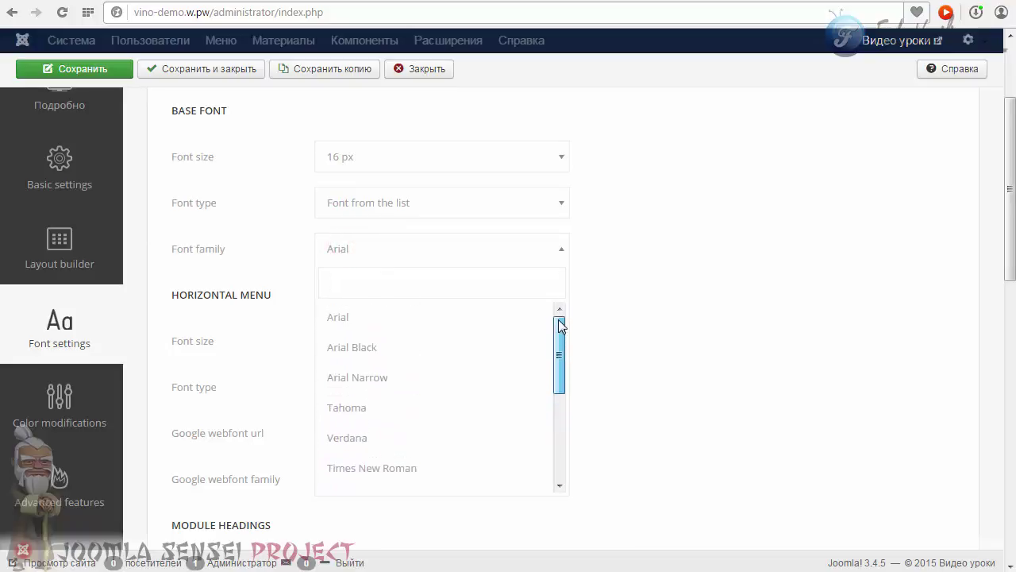
{"action": "left_click", "coordinate": [669, 270]}
{"action": "left_click", "coordinate": [417, 202]}
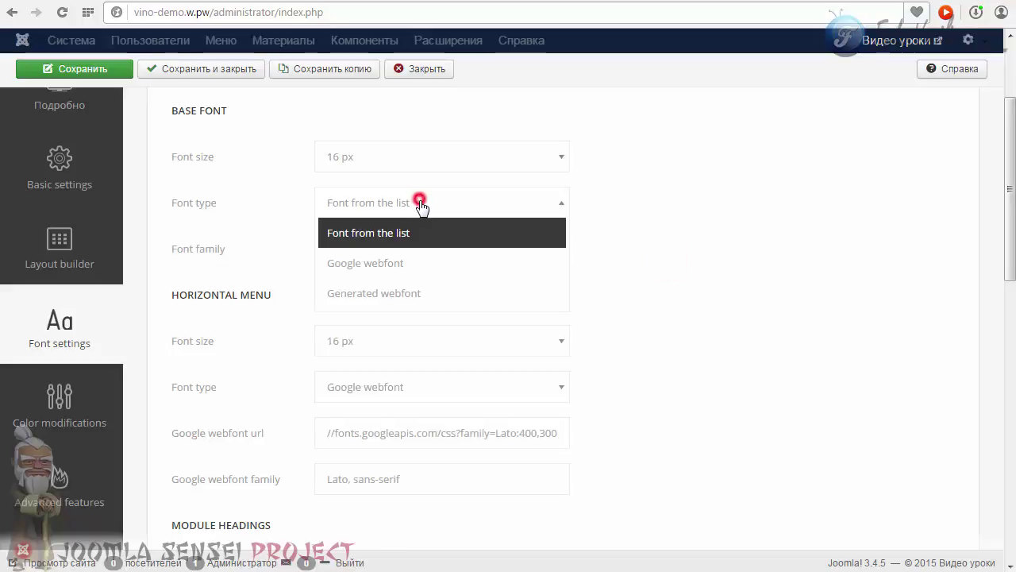
{"action": "left_click", "coordinate": [366, 267]}
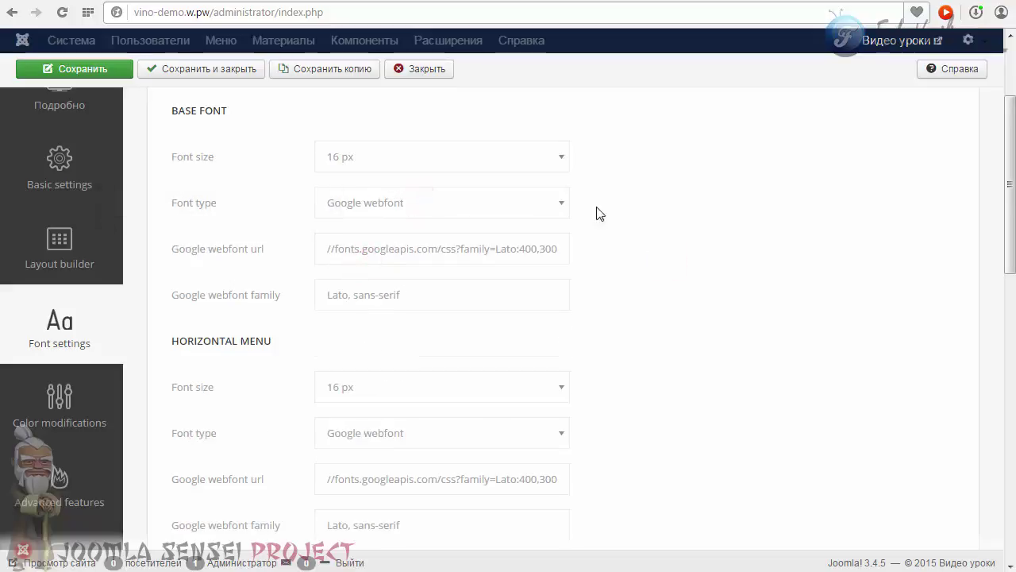
- Examine the font settings for the horizontal menu, module headings and article headings
{"action": "scroll", "coordinate": [316, 280], "scroll_direction": "down", "scroll_amount": 1}
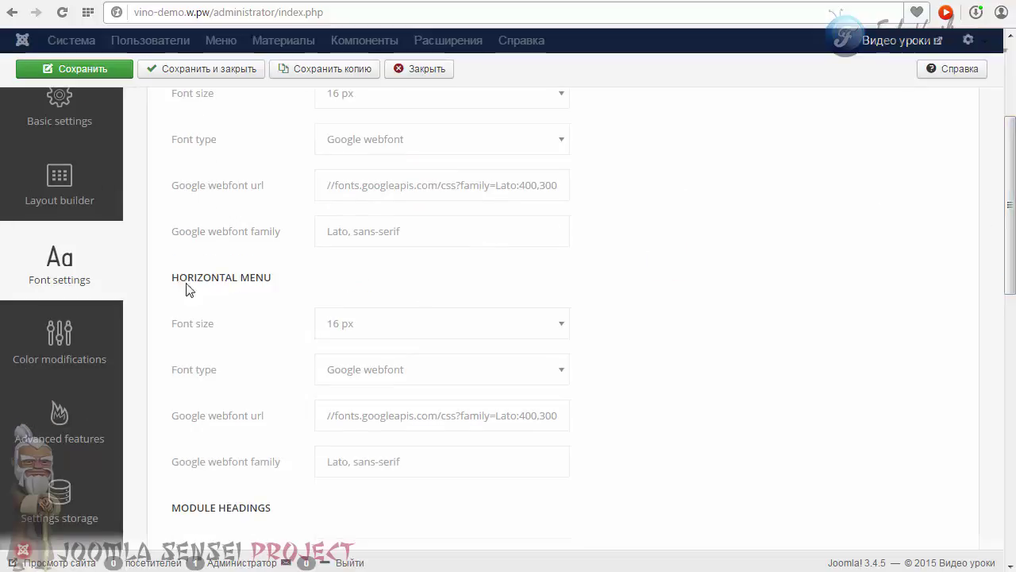
{"action": "mouse_move", "coordinate": [1007, 256]}
{"action": "left_mouse_down"}
{"action": "mouse_move", "coordinate": [997, 215]}
{"action": "mouse_move", "coordinate": [1007, 274]}
{"action": "left_mouse_up"}
{"action": "scroll", "coordinate": [556, 238], "scroll_direction": "down", "scroll_amount": 1}
{"action": "triple_click", "coordinate": [188, 156]}
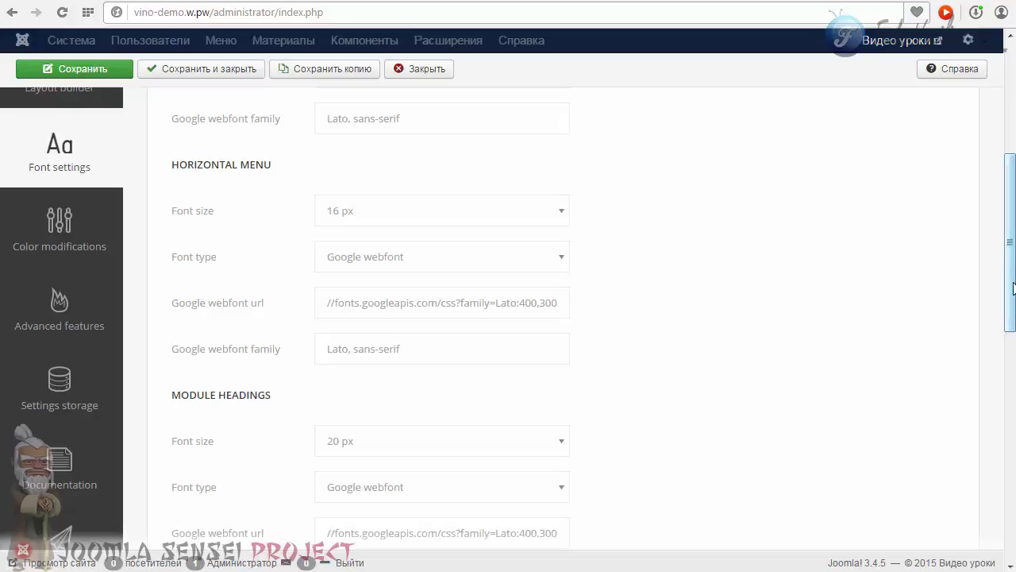
{"action": "left_click_drag", "start_coordinate": [1014, 288], "coordinate": [1014, 418]}
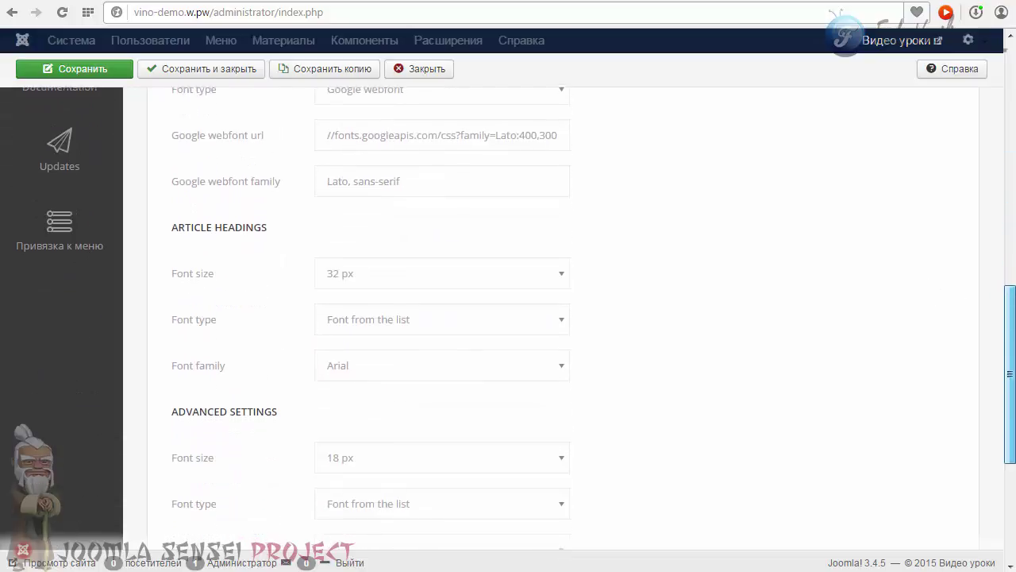
{"action": "scroll", "coordinate": [558, 311], "scroll_direction": "down", "scroll_amount": 3}
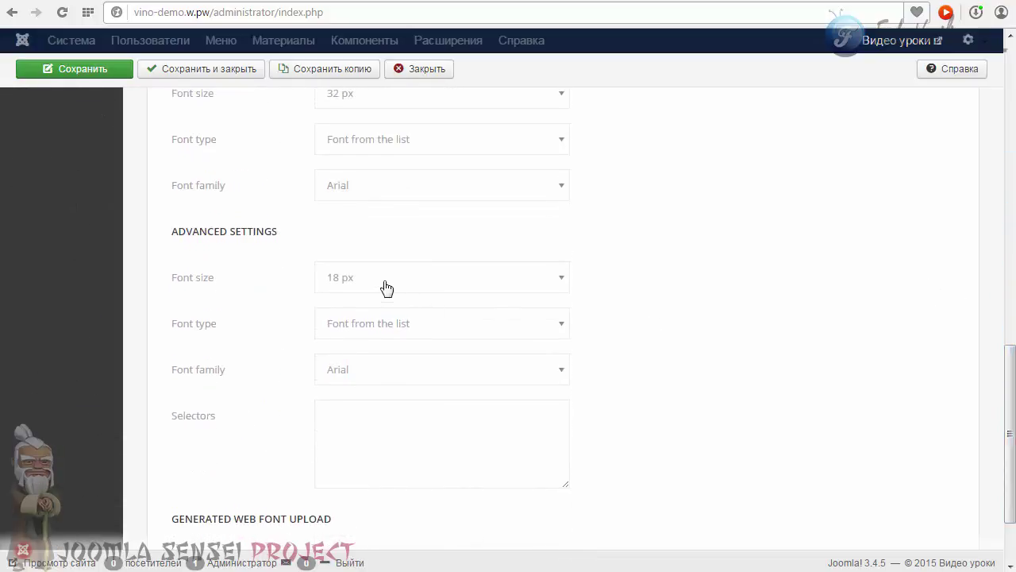
- Examine the font size and font type options in the advanced font settings
{"action": "left_click", "coordinate": [387, 287]}
{"action": "left_click", "coordinate": [386, 285]}
{"action": "left_click", "coordinate": [373, 323]}
{"action": "left_click", "coordinate": [372, 319]}
{"action": "scroll", "coordinate": [495, 326], "scroll_direction": "down", "scroll_amount": 2}
{"action": "scroll", "coordinate": [476, 356], "scroll_direction": "up", "scroll_amount": 8}
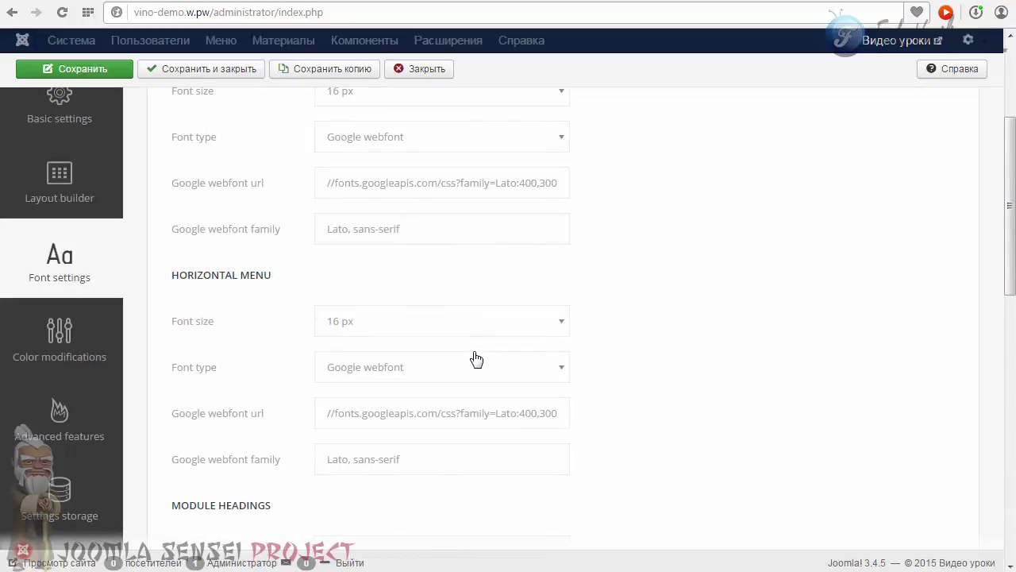
- Open Color modifications and look through the color options from the scheme color to the footer and off-canvas sections
{"action": "left_click", "coordinate": [55, 334]}
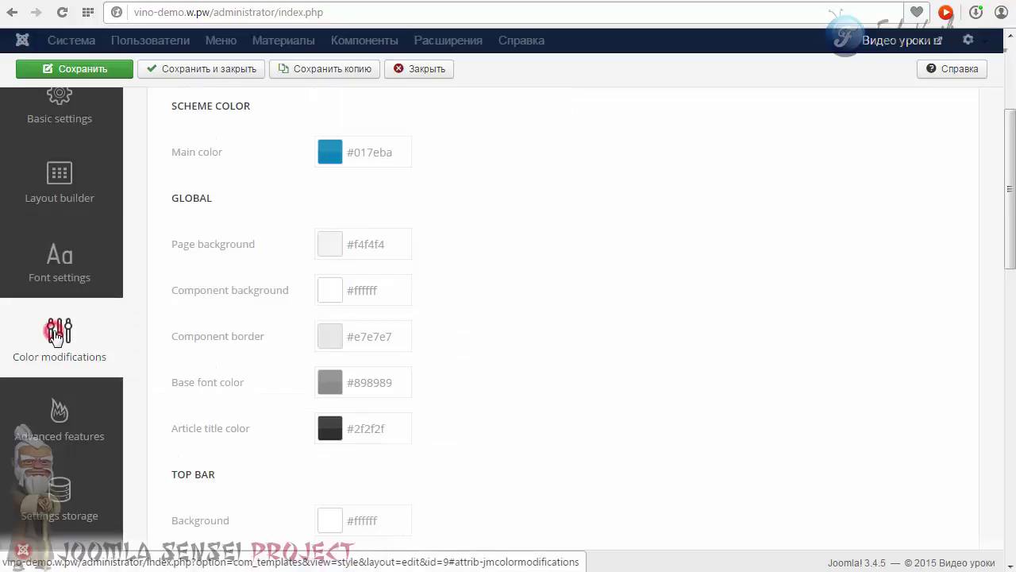
{"action": "scroll", "coordinate": [199, 363], "scroll_direction": "up", "scroll_amount": 2}
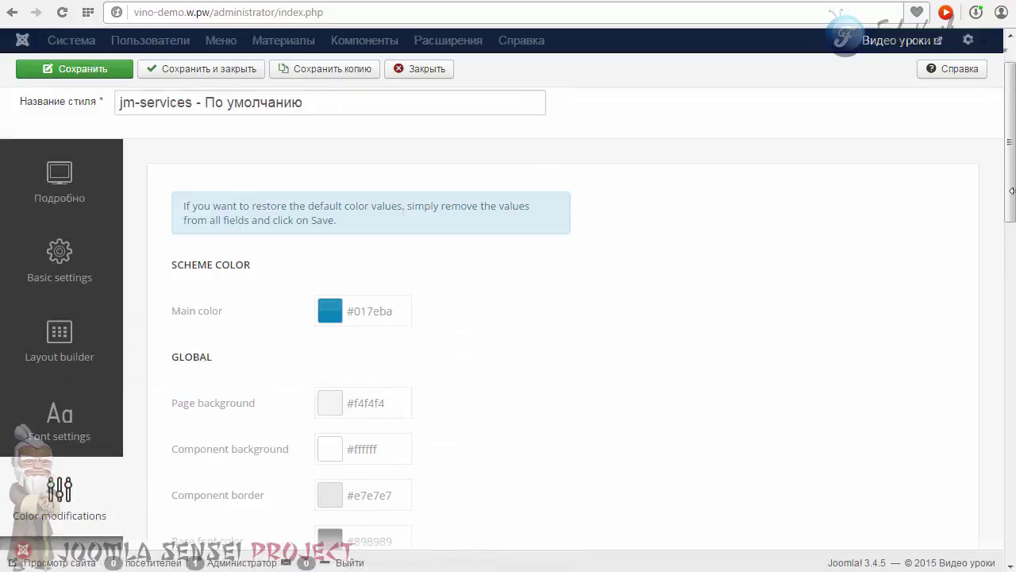
{"action": "left_click_drag", "start_coordinate": [1012, 199], "coordinate": [1013, 534]}
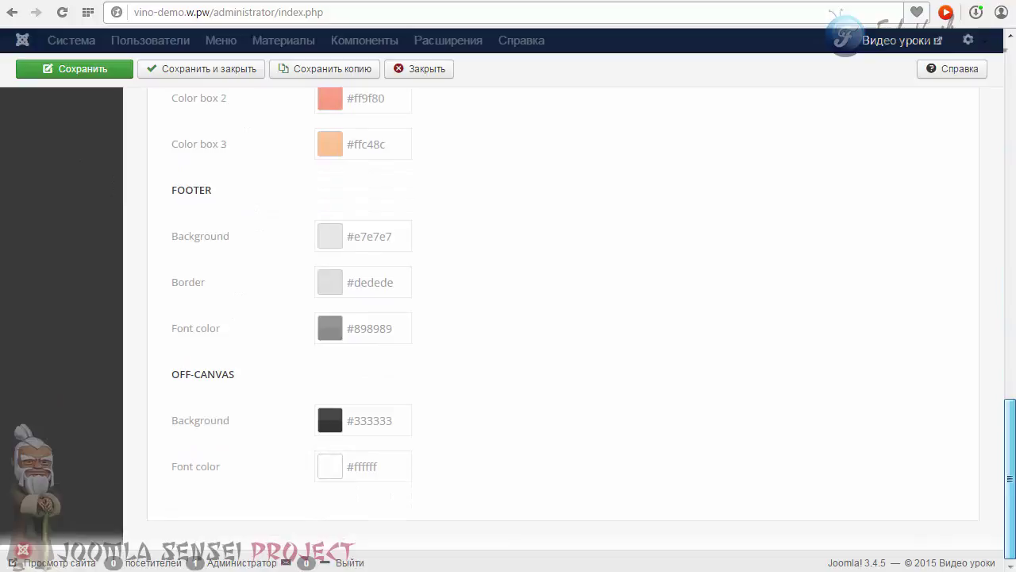
{"action": "scroll", "coordinate": [477, 271], "scroll_direction": "up", "scroll_amount": 15}
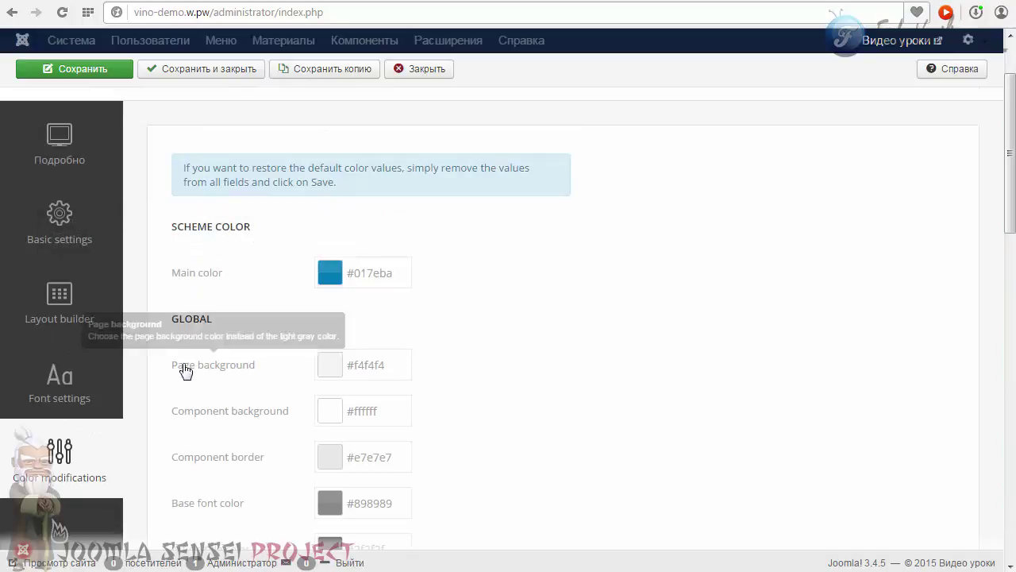
- Set the global page background color to lime #dbff4c and save the template style
{"action": "scroll", "coordinate": [261, 316], "scroll_direction": "up", "scroll_amount": 2}
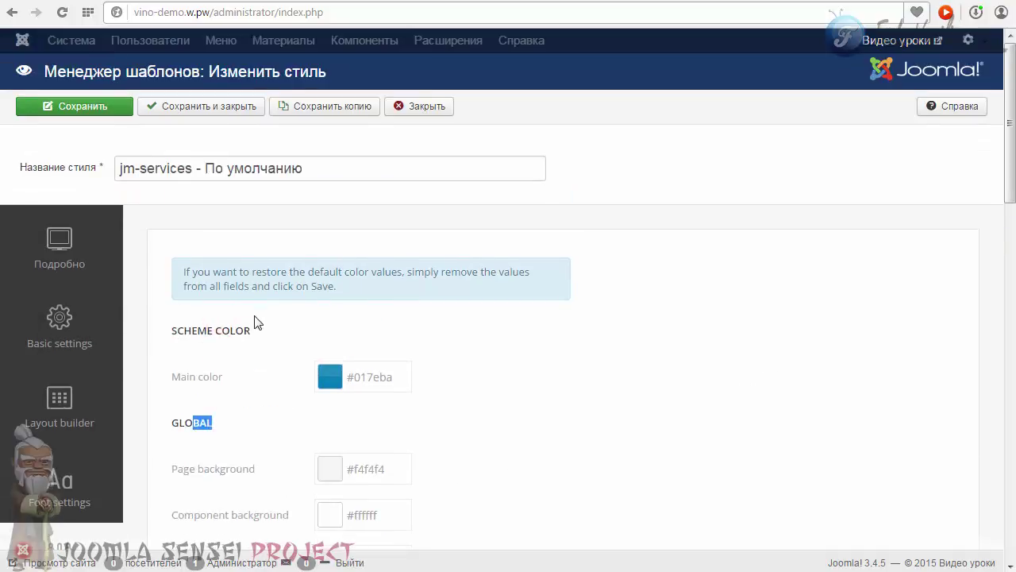
{"action": "scroll", "coordinate": [260, 316], "scroll_direction": "down", "scroll_amount": 2}
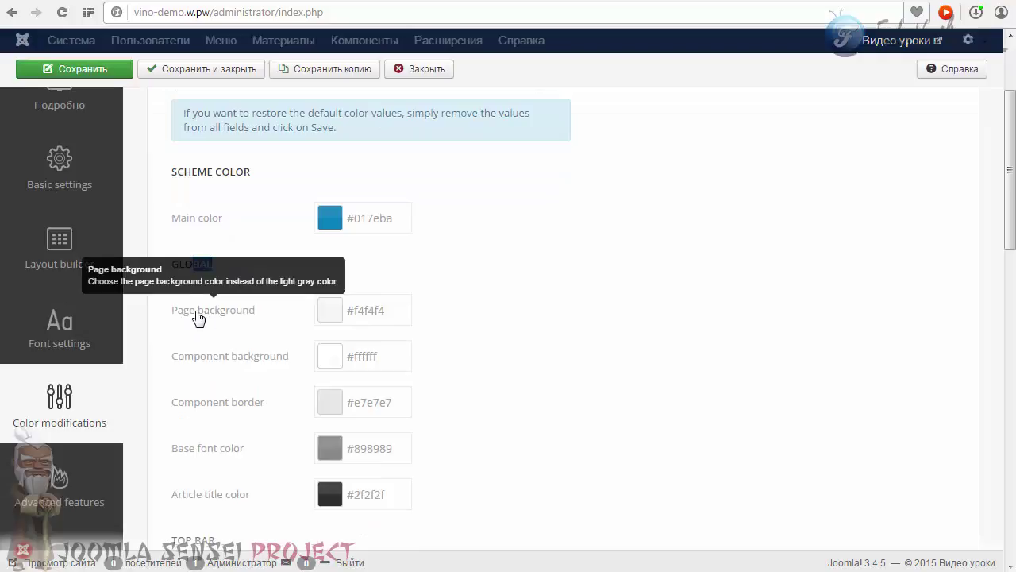
{"action": "left_click", "coordinate": [330, 313]}
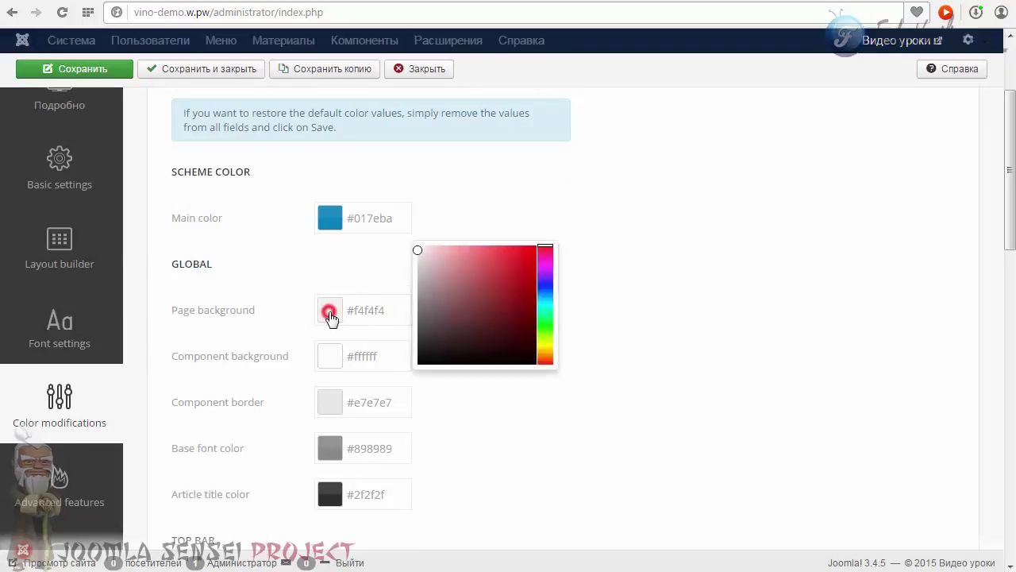
{"action": "left_click", "coordinate": [545, 341]}
{"action": "left_click", "coordinate": [474, 268]}
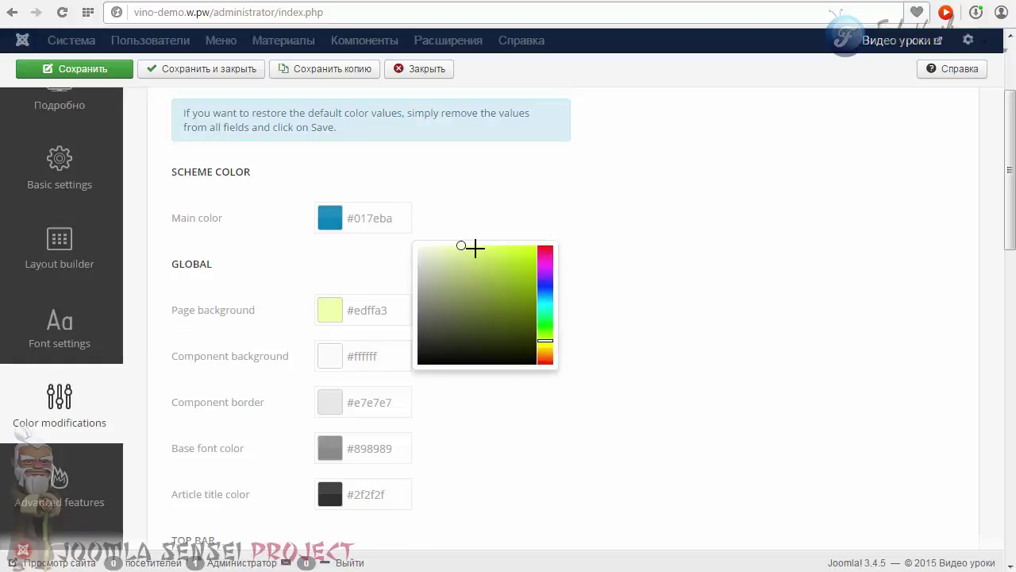
{"action": "left_click", "coordinate": [501, 218]}
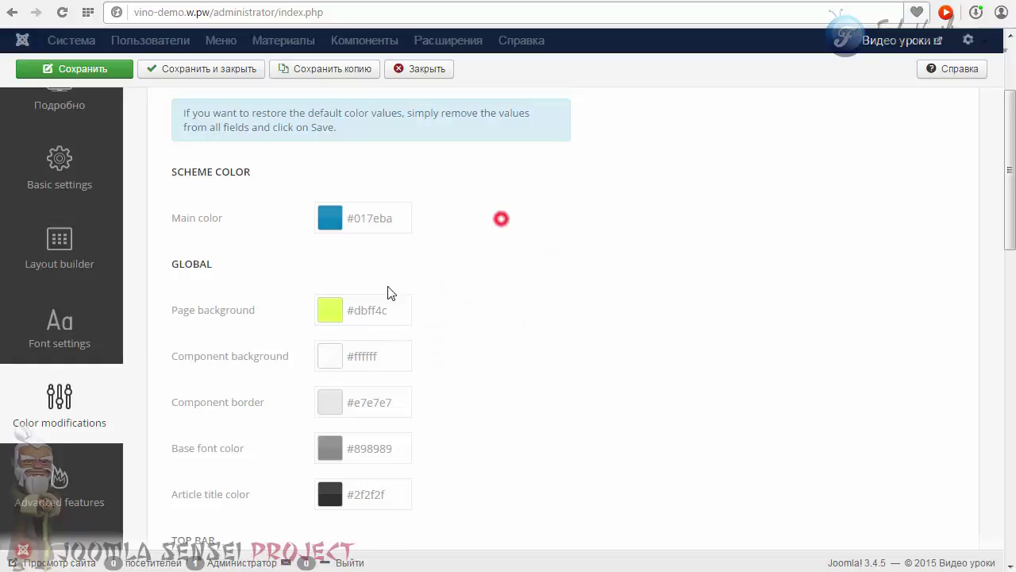
{"action": "left_click", "coordinate": [84, 69]}
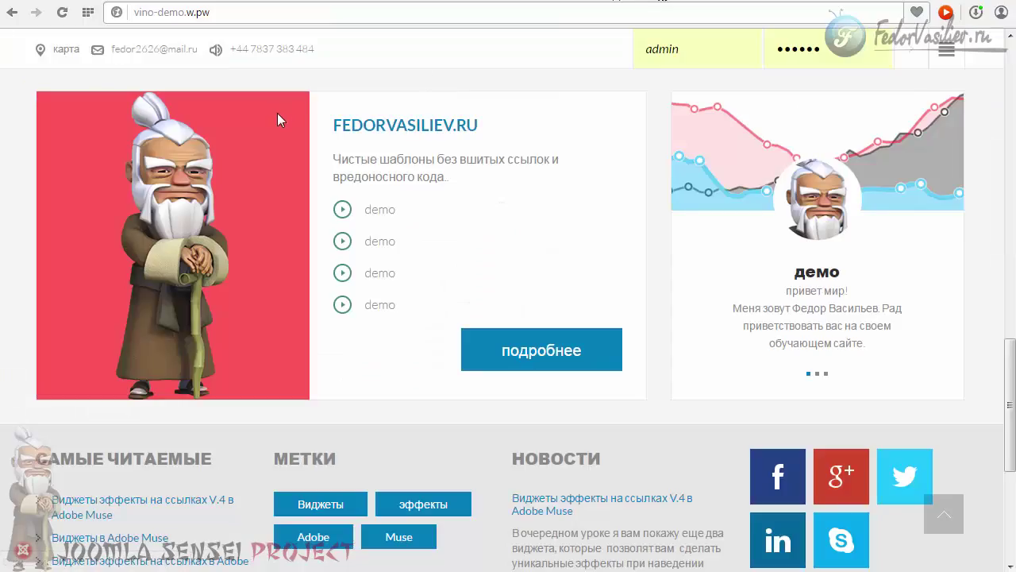
- Check the page background on the site's front-end home page from the lower modules up to the header
{"action": "scroll", "coordinate": [47, 88], "scroll_direction": "up", "scroll_amount": 10}
{"action": "scroll", "coordinate": [48, 63], "scroll_direction": "up", "scroll_amount": 5}
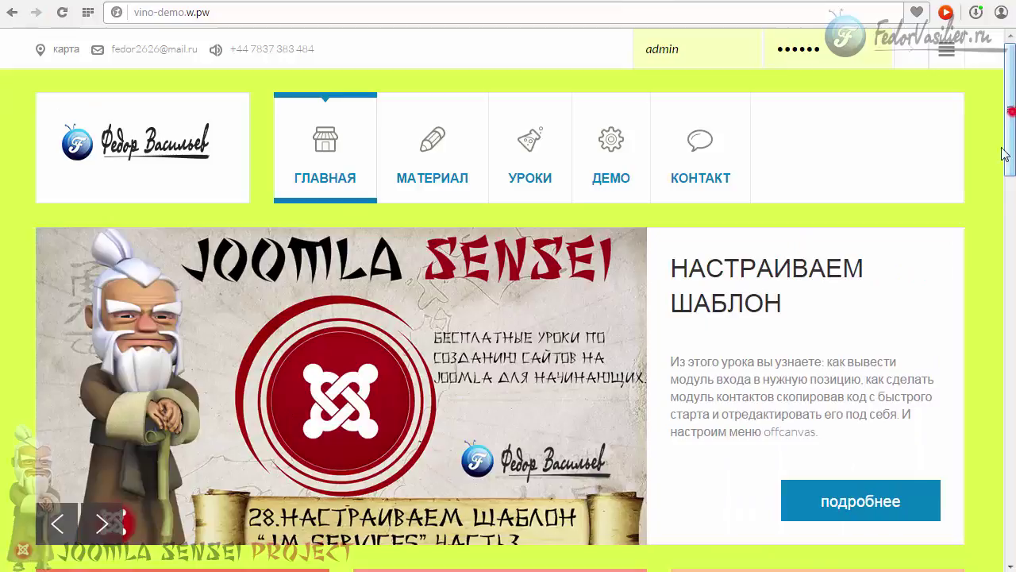
{"action": "left_click_drag", "start_coordinate": [1005, 154], "coordinate": [978, 84]}
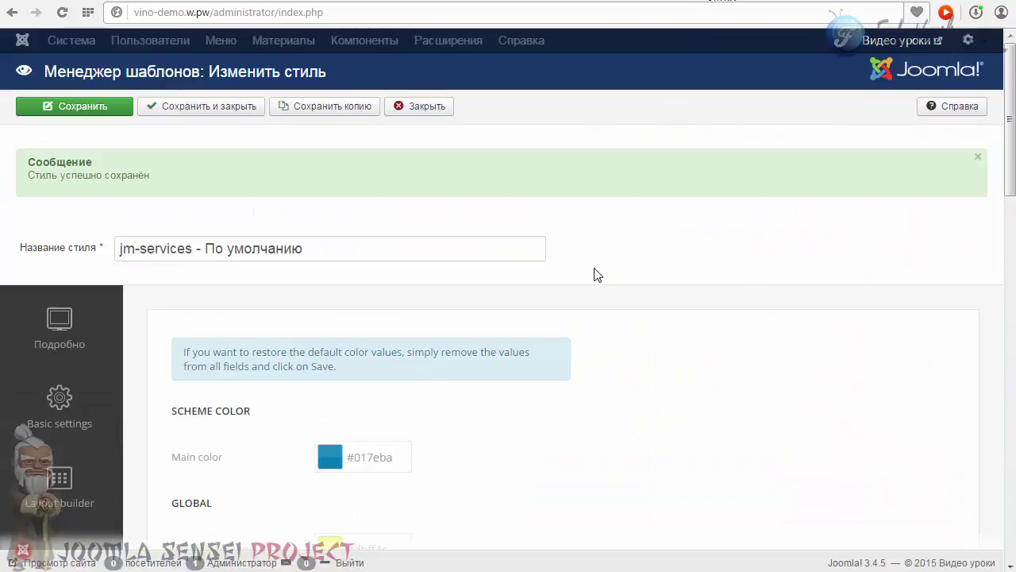
- Examine the color options from the scheme color to the off-canvas section, including the Component background option
{"action": "scroll", "coordinate": [647, 270], "scroll_direction": "down", "scroll_amount": 15}
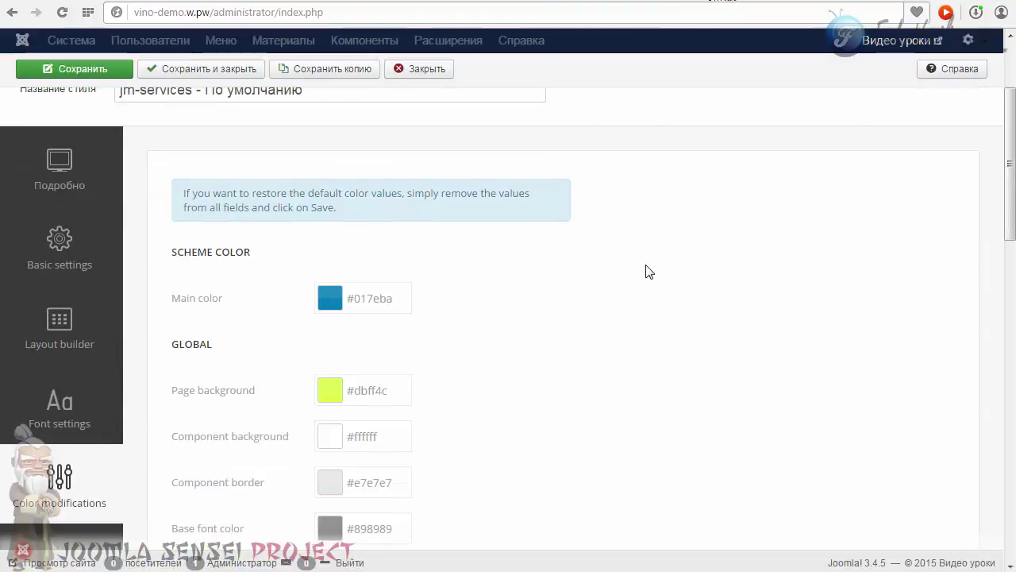
{"action": "scroll", "coordinate": [328, 465], "scroll_direction": "down", "scroll_amount": 3}
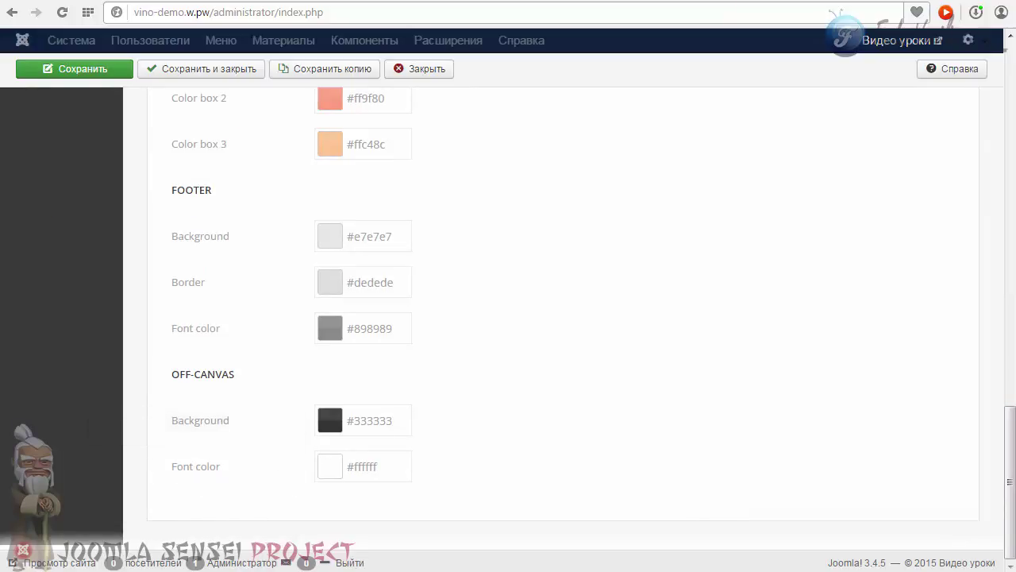
{"action": "left_click_drag", "start_coordinate": [1012, 514], "coordinate": [1012, 433]}
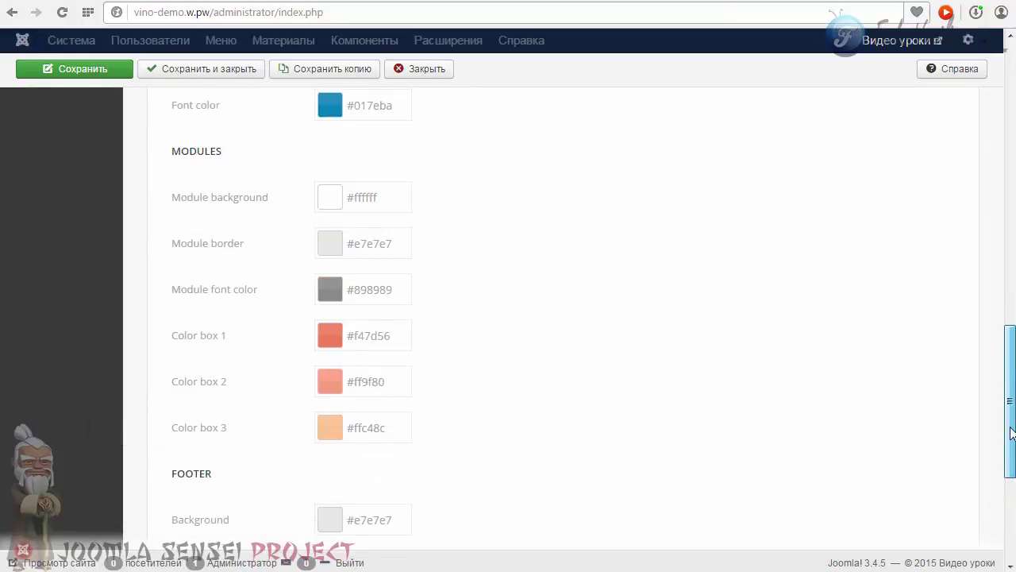
{"action": "scroll", "coordinate": [328, 266], "scroll_direction": "up", "scroll_amount": 10}
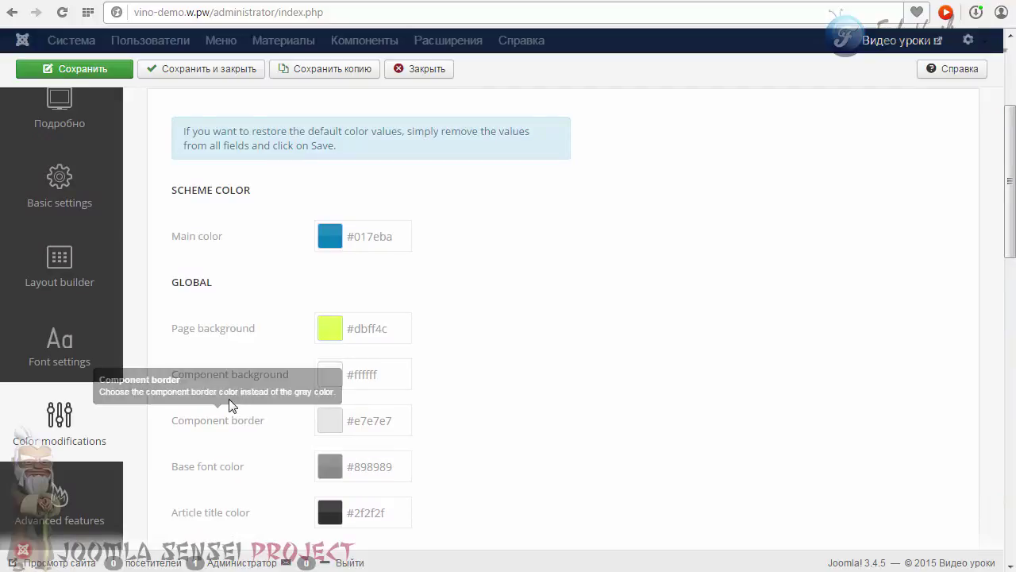
{"action": "left_click_drag", "start_coordinate": [291, 373], "coordinate": [176, 382]}
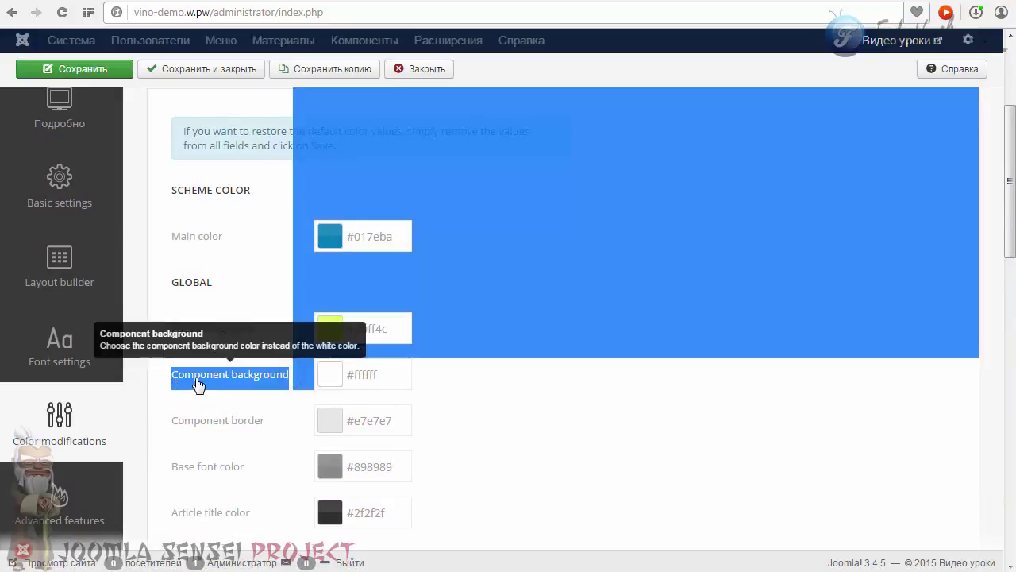
{"action": "left_click", "coordinate": [238, 374]}
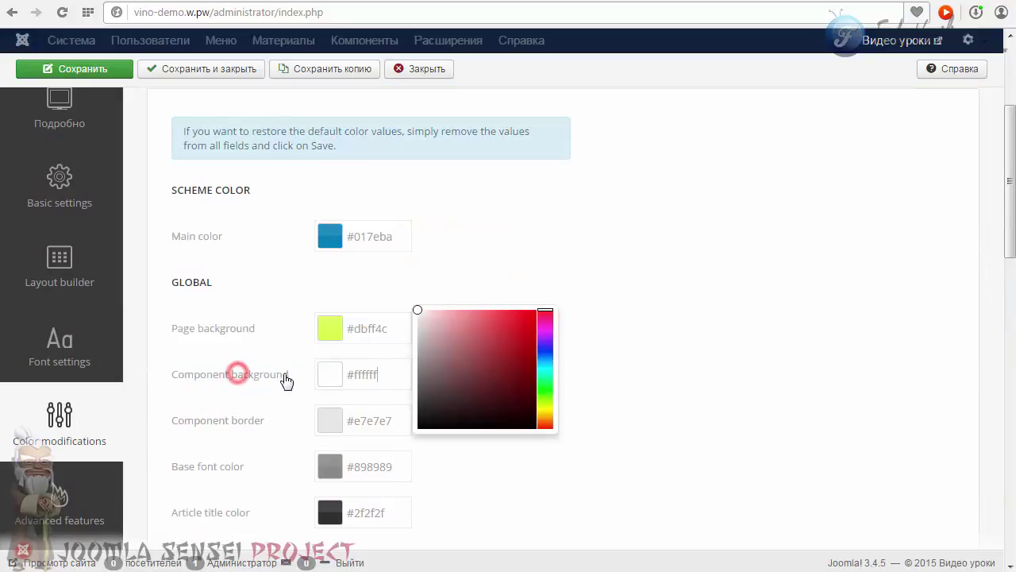
{"action": "left_click", "coordinate": [290, 375]}
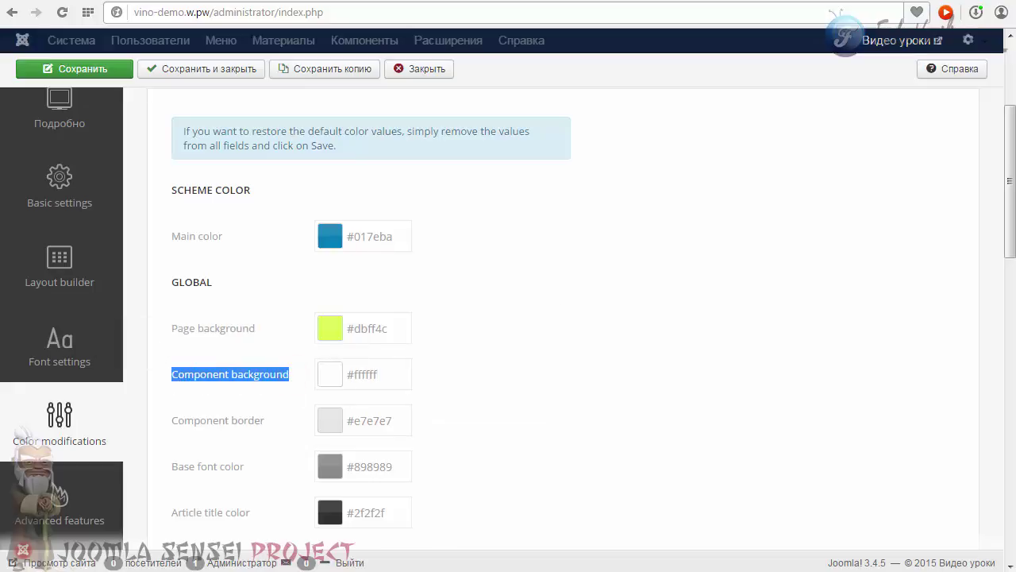
{"action": "left_click", "coordinate": [237, 398]}
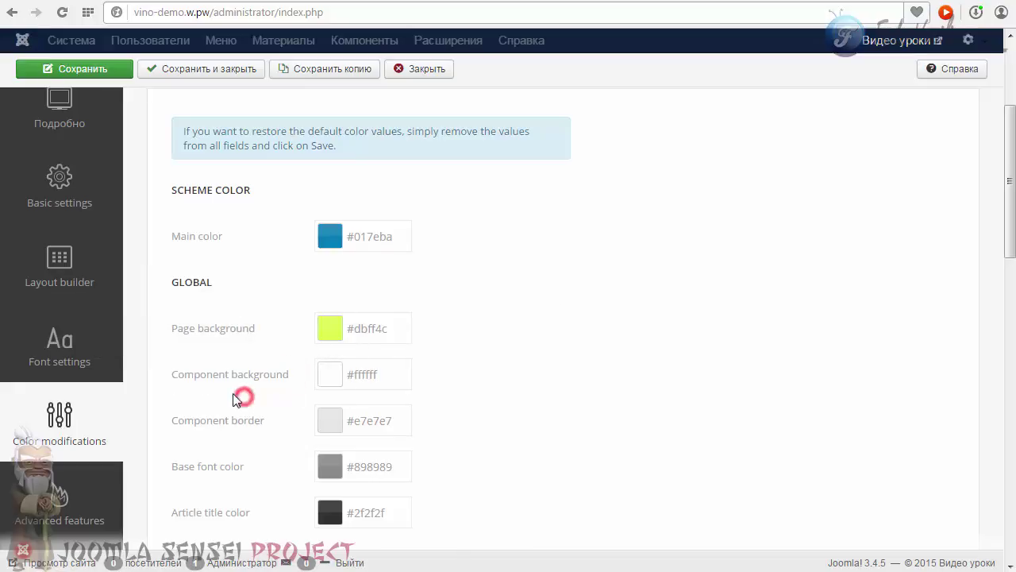
{"action": "left_click_drag", "start_coordinate": [170, 371], "coordinate": [282, 400]}
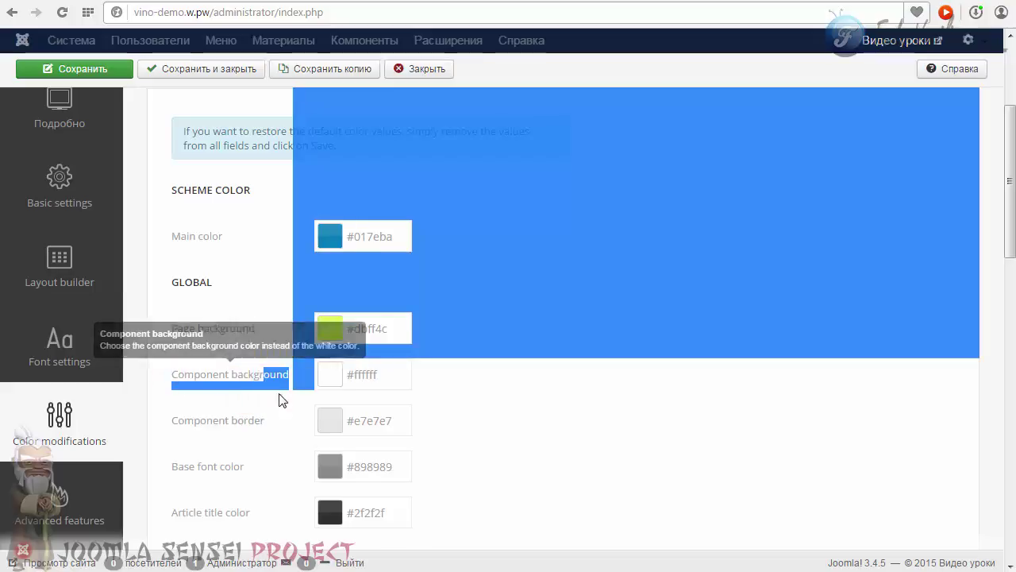
{"action": "left_click", "coordinate": [279, 395]}
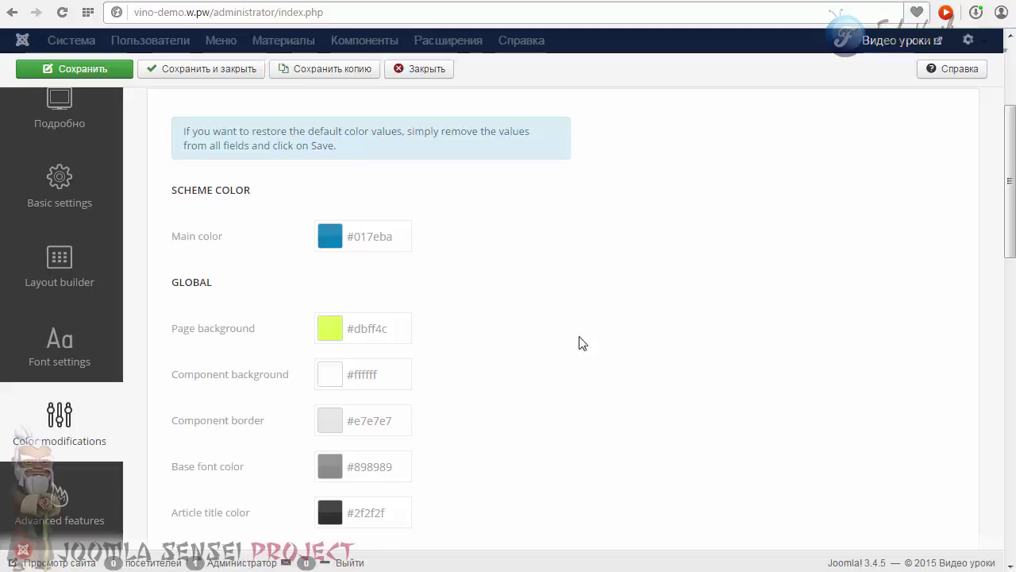
{"action": "left_click_drag", "start_coordinate": [1012, 216], "coordinate": [1012, 238]}
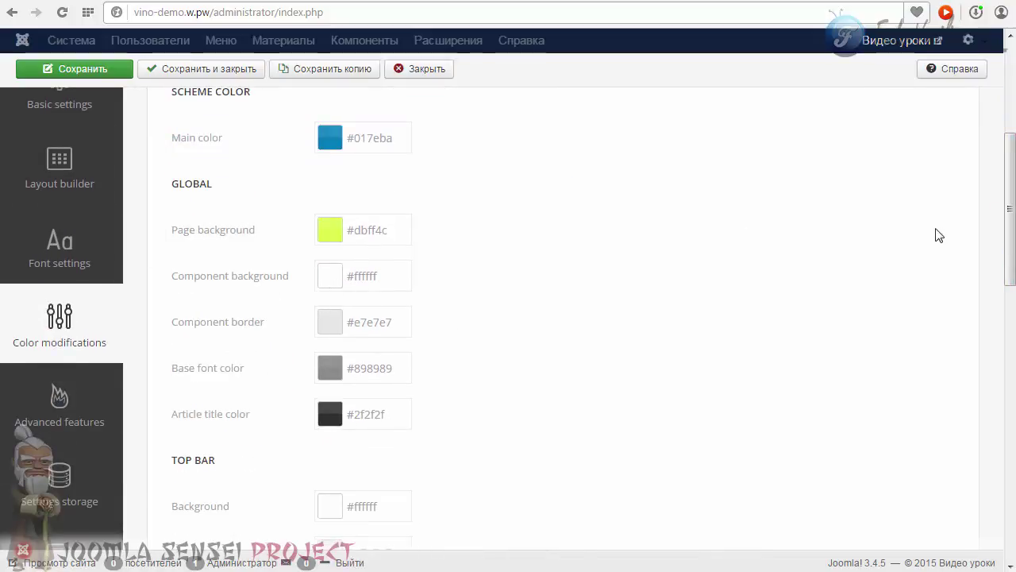
{"action": "left_click_drag", "start_coordinate": [1014, 241], "coordinate": [1013, 303]}
{"action": "scroll", "coordinate": [289, 362], "scroll_direction": "up", "scroll_amount": 3}
{"action": "scroll", "coordinate": [290, 361], "scroll_direction": "down", "scroll_amount": 2}
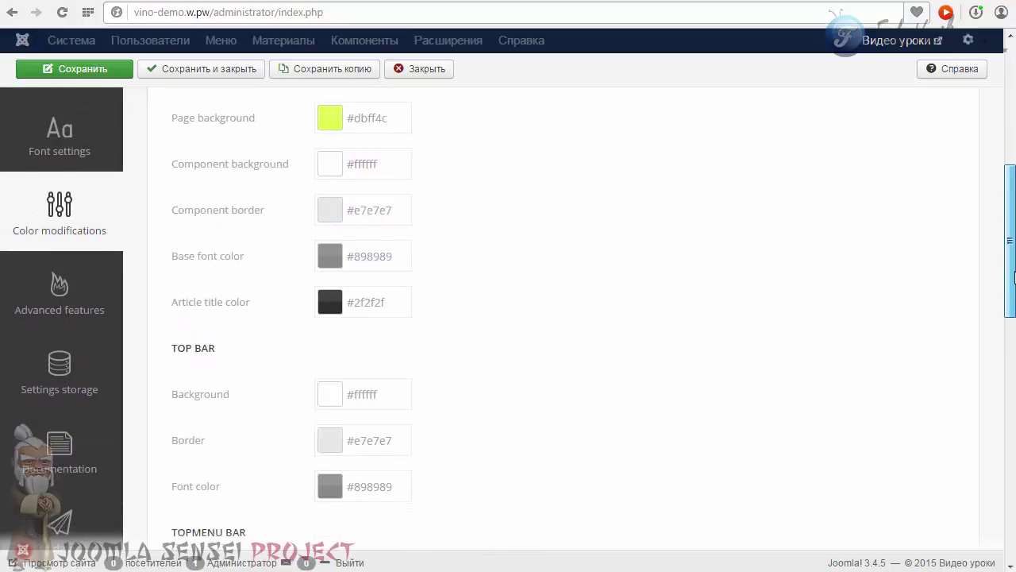
- Open Advanced features, enable Theme Customizer and save the template style
{"action": "left_click", "coordinate": [11, 274]}
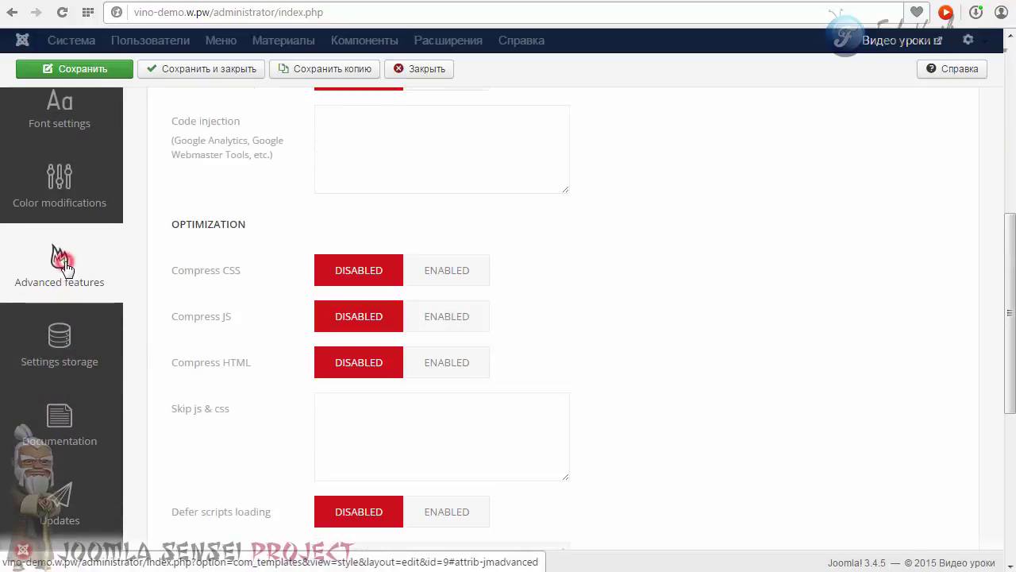
{"action": "scroll", "coordinate": [768, 374], "scroll_direction": "up", "scroll_amount": 3}
{"action": "scroll", "coordinate": [485, 311], "scroll_direction": "down", "scroll_amount": 1}
{"action": "mouse_move", "coordinate": [202, 249]}
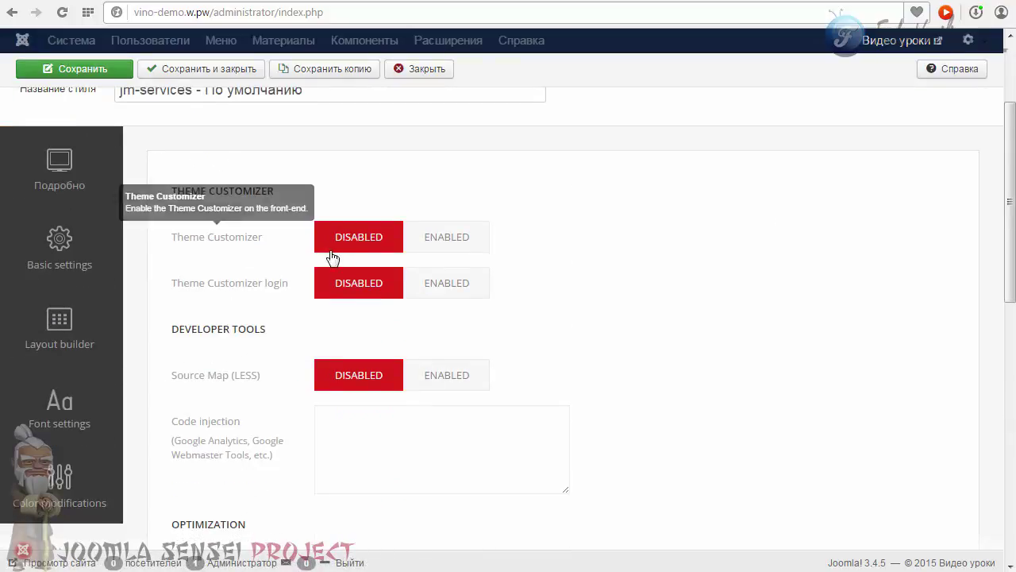
{"action": "left_click", "coordinate": [443, 238]}
{"action": "left_click", "coordinate": [109, 72]}
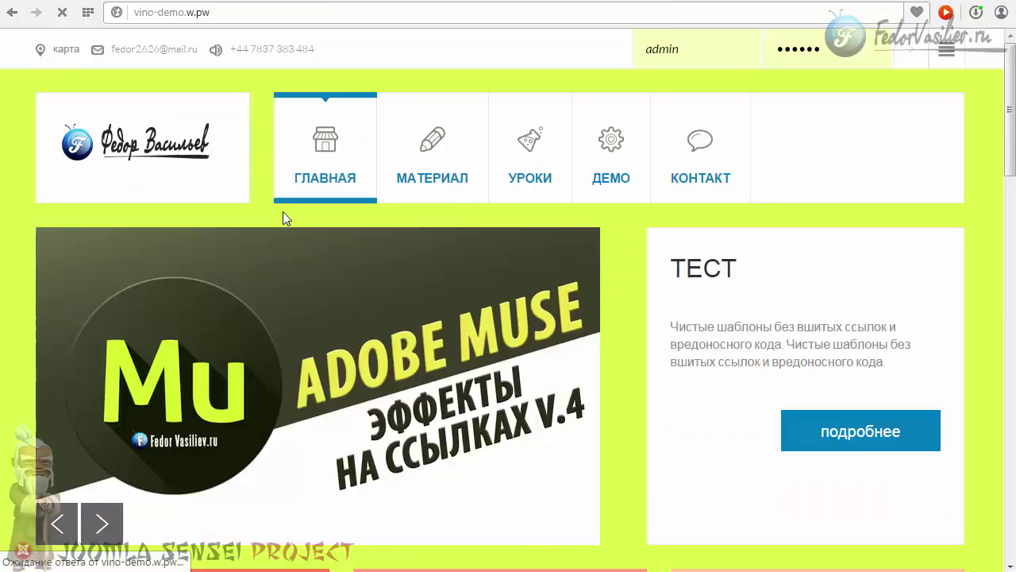
- Open the Theme Customizer on the front end, look through its color modification and font setting sections, and close it
{"action": "left_click", "coordinate": [442, 174]}
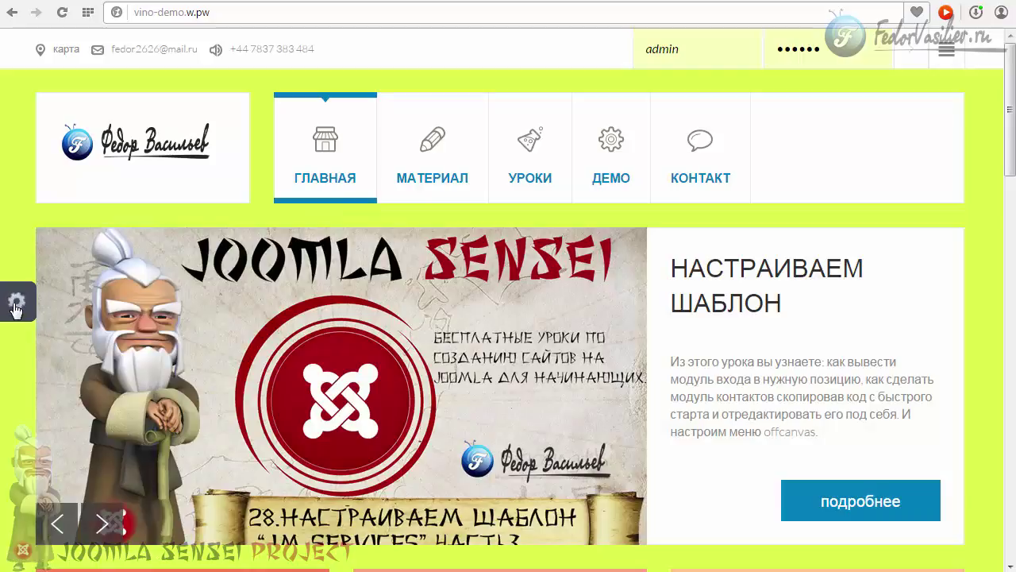
{"action": "left_click", "coordinate": [16, 305]}
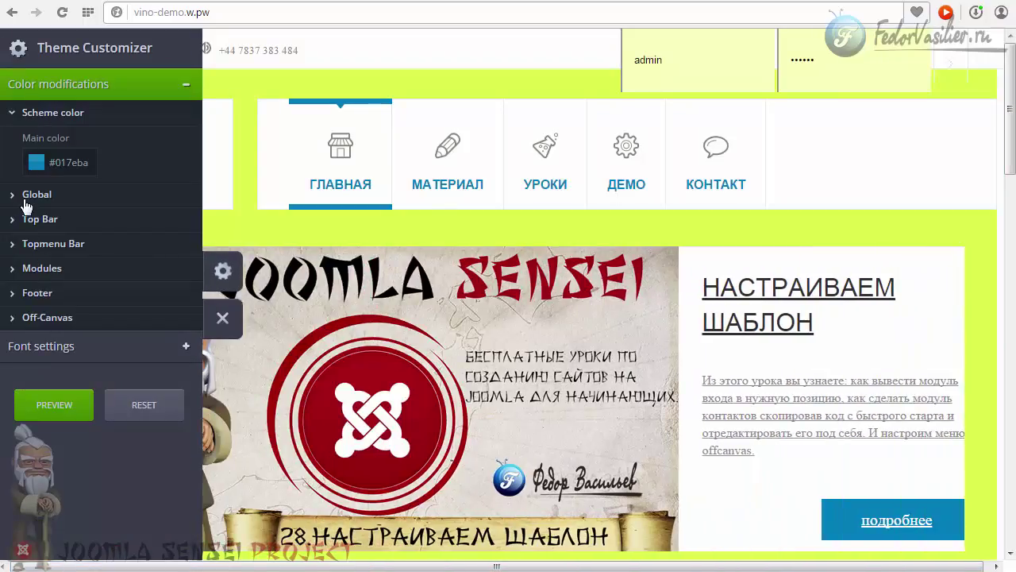
{"action": "left_click", "coordinate": [23, 219]}
{"action": "left_click", "coordinate": [23, 356]}
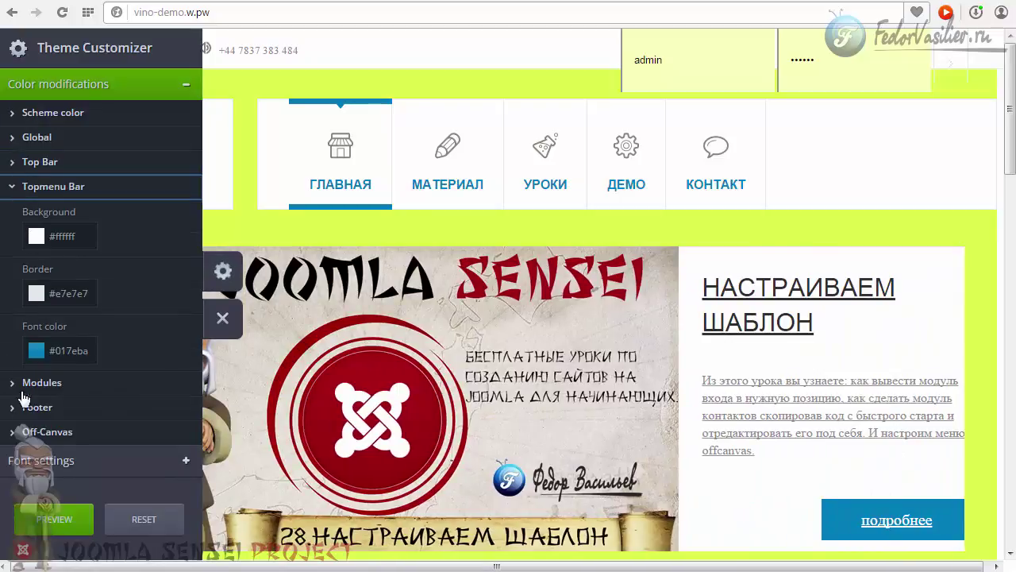
{"action": "left_click", "coordinate": [24, 431]}
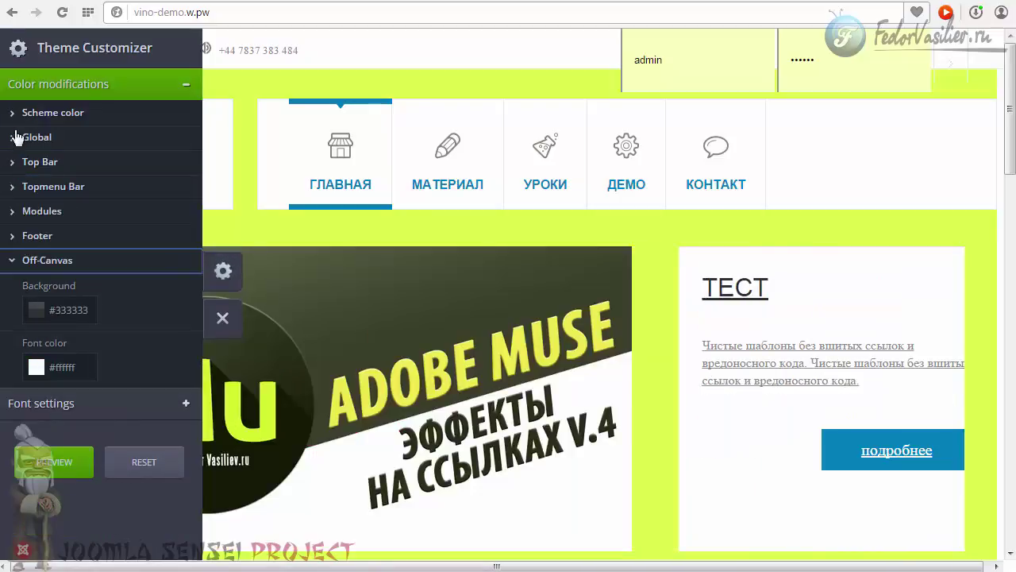
{"action": "left_click", "coordinate": [22, 413]}
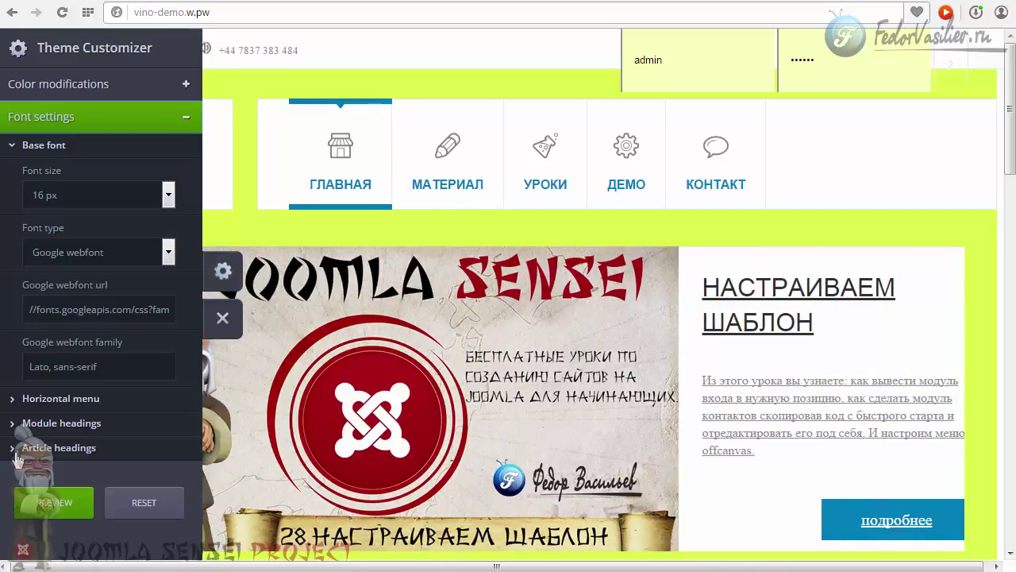
{"action": "left_click", "coordinate": [12, 423]}
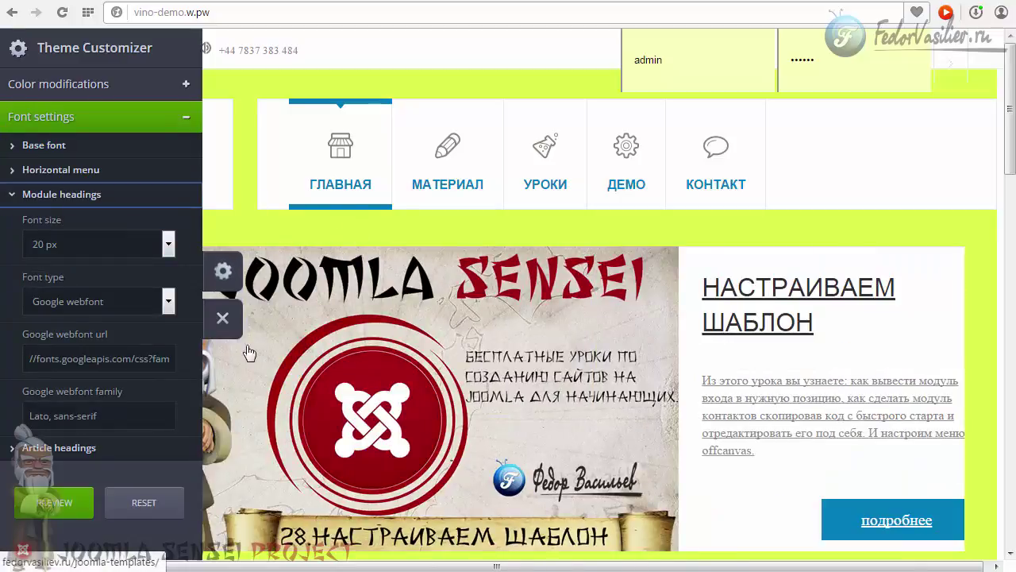
{"action": "left_click", "coordinate": [224, 318]}
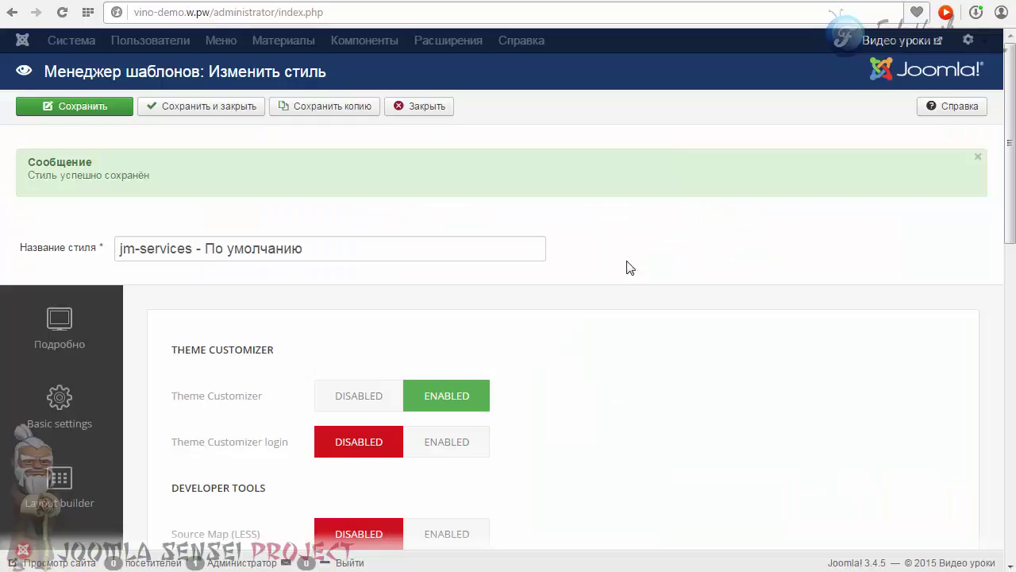
- Disable Theme Customizer in the template's Advanced features and review the Theme Customizer login option
{"action": "scroll", "coordinate": [629, 267], "scroll_direction": "down", "scroll_amount": 2}
{"action": "left_click", "coordinate": [359, 248]}
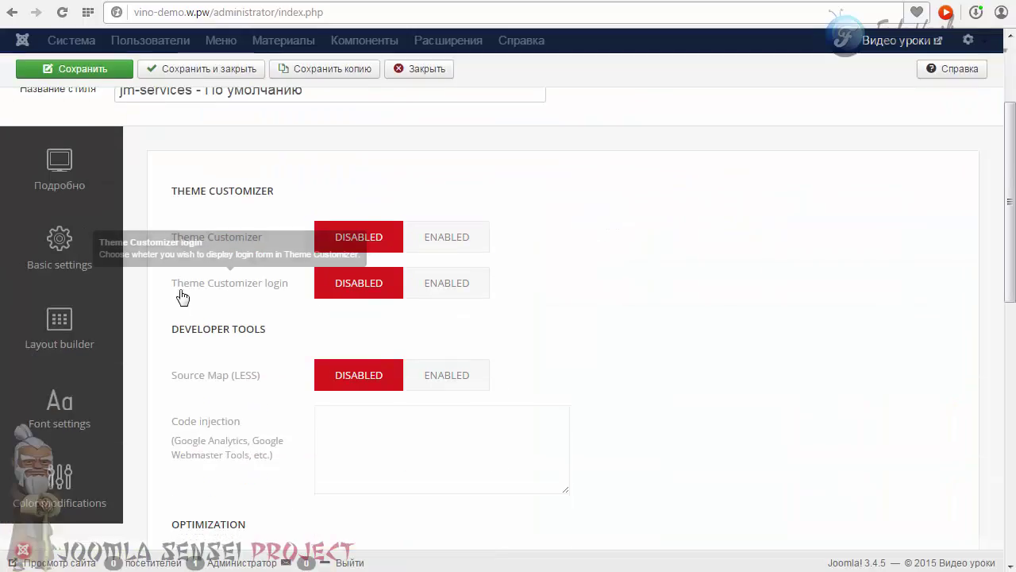
{"action": "left_click_drag", "start_coordinate": [286, 284], "coordinate": [204, 288]}
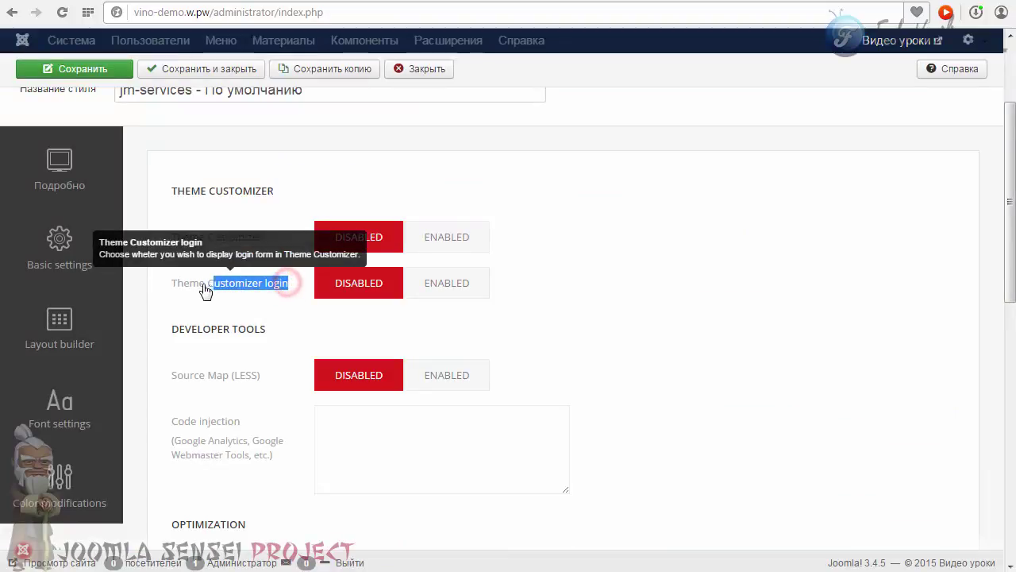
{"action": "left_click", "coordinate": [220, 292]}
- Enable Source Map (LESS) in the developer tools and examine the Code injection option
{"action": "scroll", "coordinate": [279, 434], "scroll_direction": "down", "scroll_amount": 2}
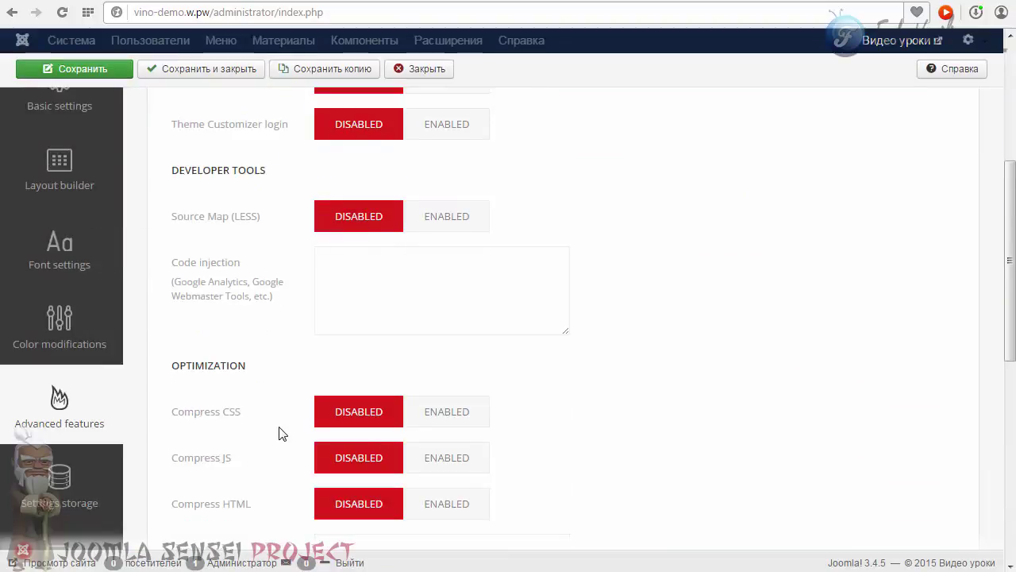
{"action": "left_click", "coordinate": [473, 226]}
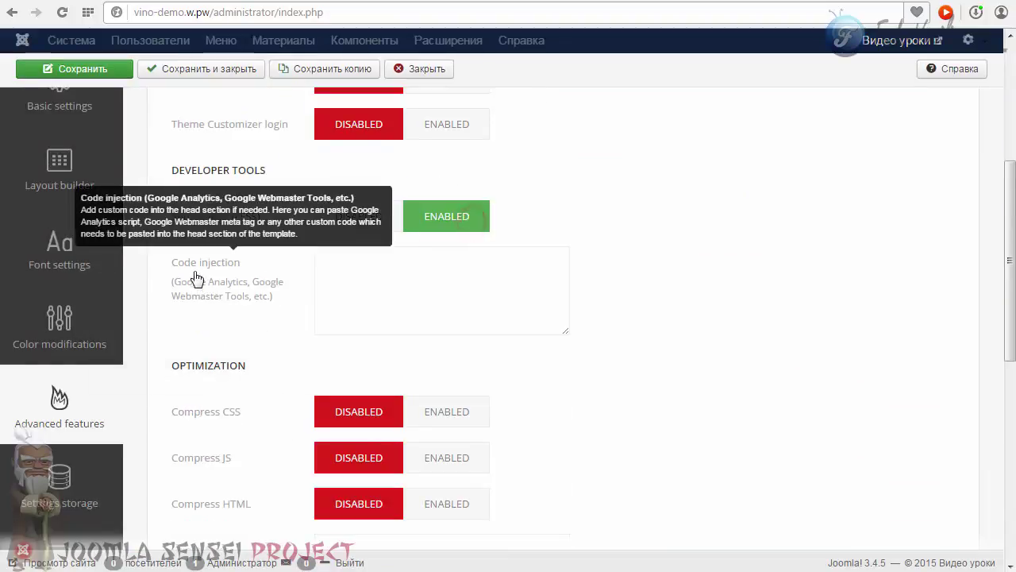
{"action": "triple_click", "coordinate": [287, 297]}
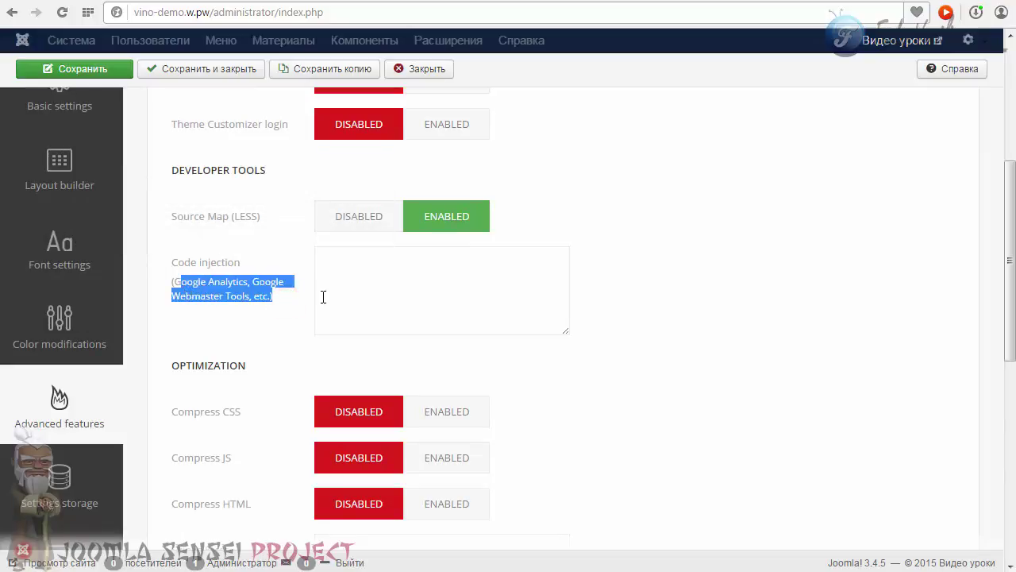
- Review the Code injection field in the developer tools and disable Source Map (LESS)
{"action": "left_click", "coordinate": [349, 293]}
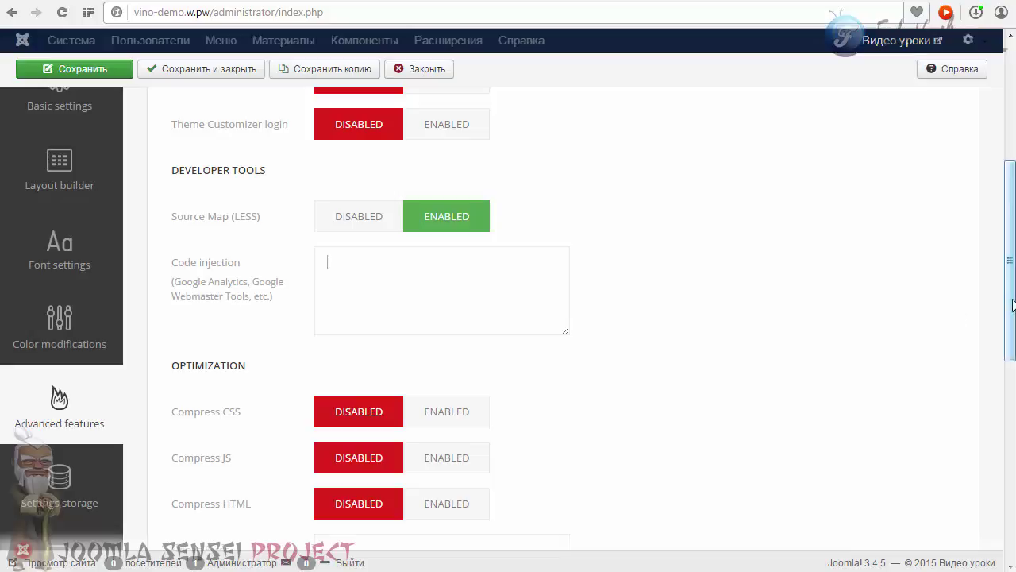
{"action": "scroll", "coordinate": [358, 262], "scroll_direction": "down", "scroll_amount": 1}
{"action": "left_click", "coordinate": [367, 256]}
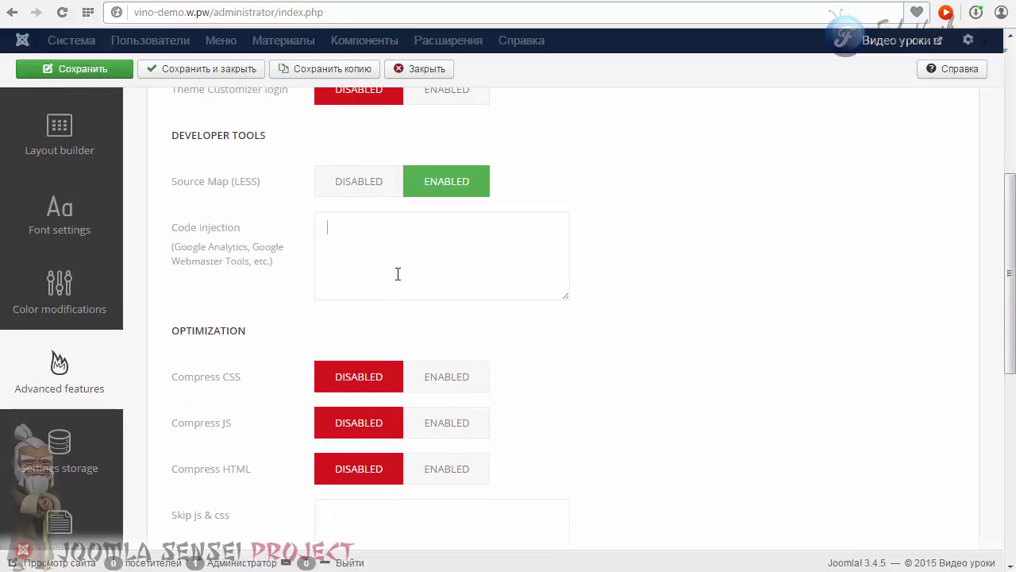
{"action": "left_click", "coordinate": [394, 269]}
{"action": "mouse_move", "coordinate": [1006, 330]}
{"action": "left_mouse_down"}
{"action": "mouse_move", "coordinate": [1012, 421]}
{"action": "mouse_move", "coordinate": [1005, 321]}
{"action": "left_mouse_up"}
{"action": "left_click", "coordinate": [355, 299]}
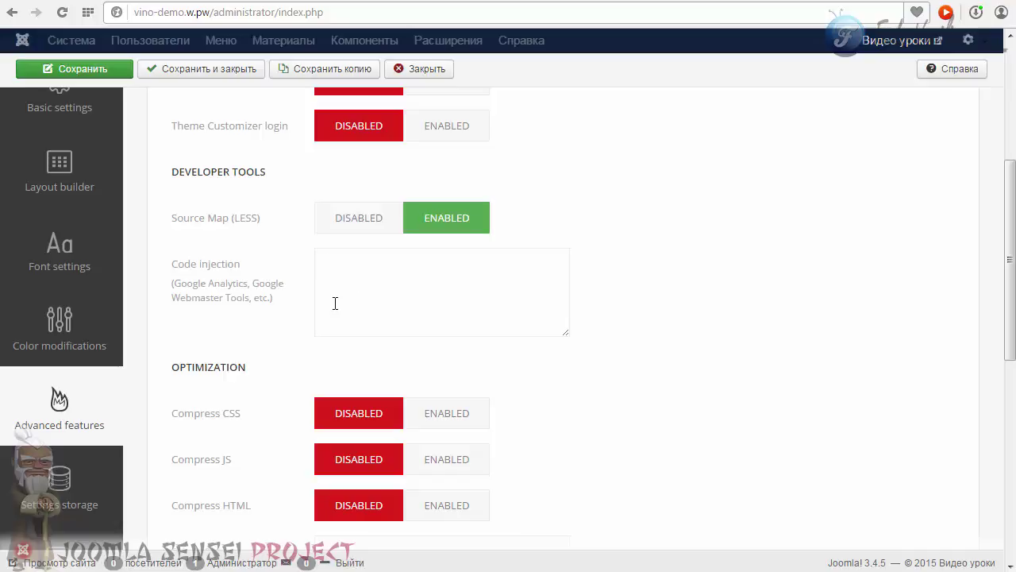
- Enable Compress CSS, Compress JS and Compress HTML in the Optimization section and save the template style
{"action": "scroll", "coordinate": [347, 273], "scroll_direction": "down", "scroll_amount": 3}
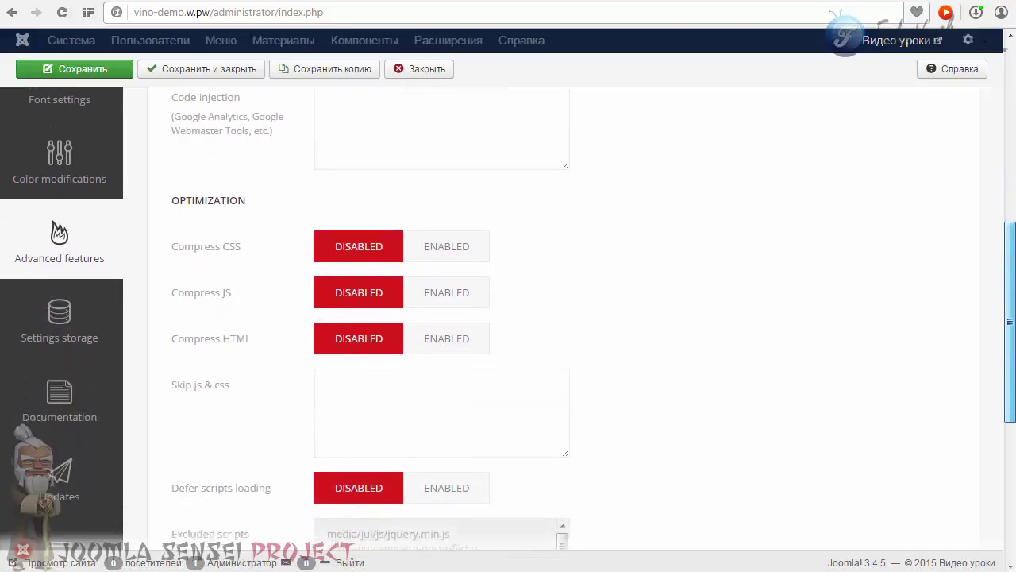
{"action": "mouse_move", "coordinate": [205, 188]}
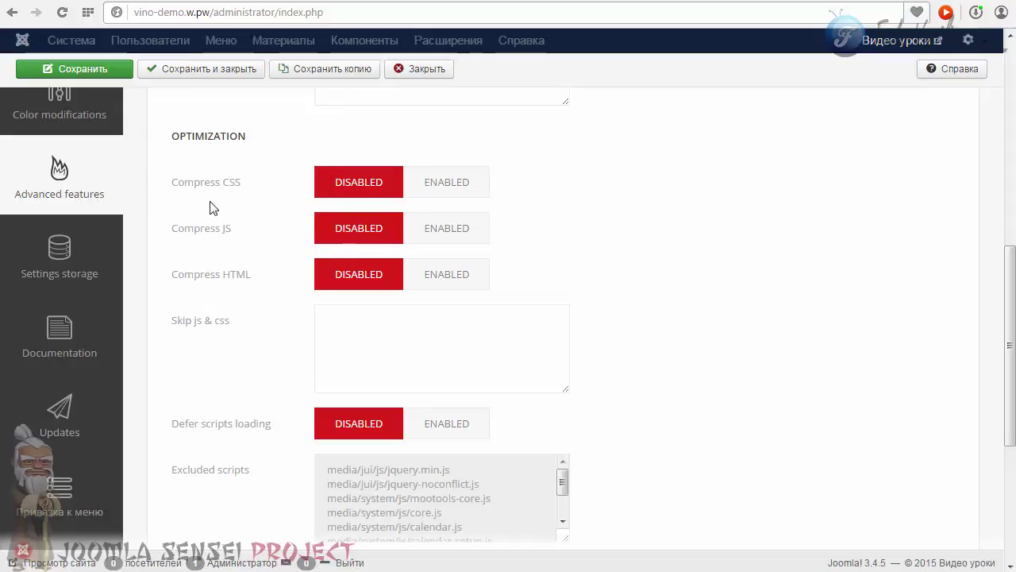
{"action": "left_click", "coordinate": [440, 188]}
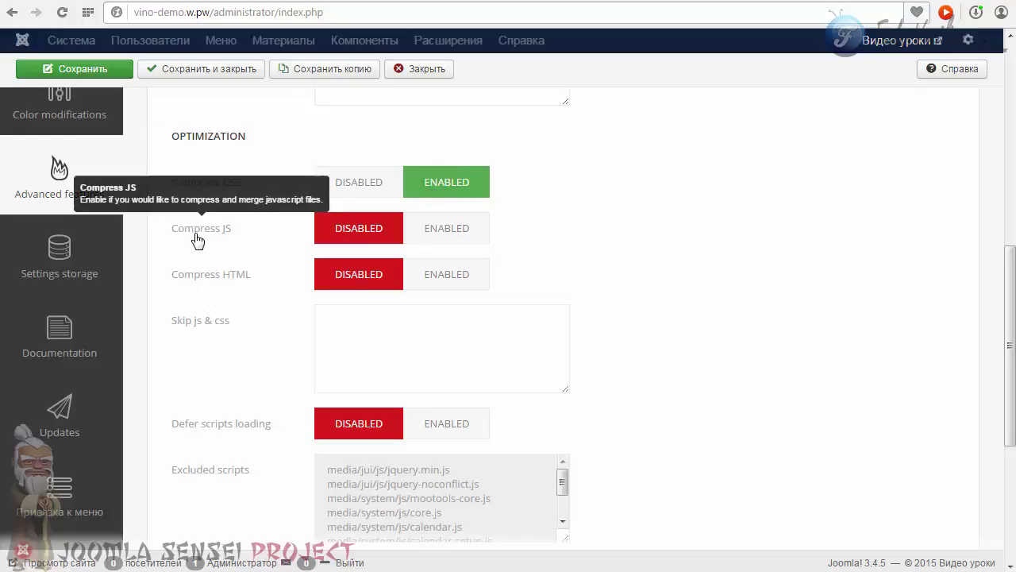
{"action": "left_click", "coordinate": [435, 229]}
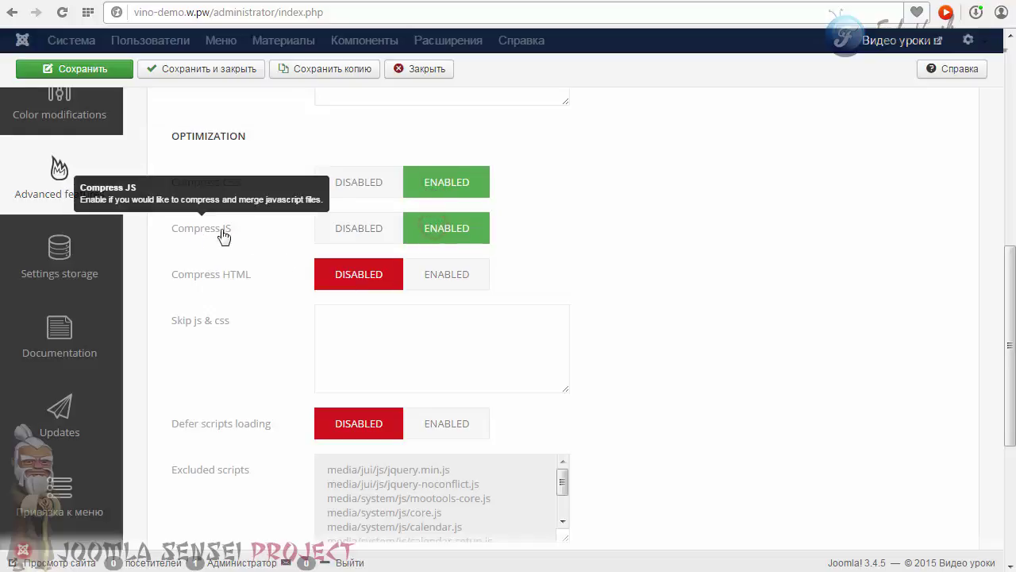
{"action": "left_click", "coordinate": [445, 272]}
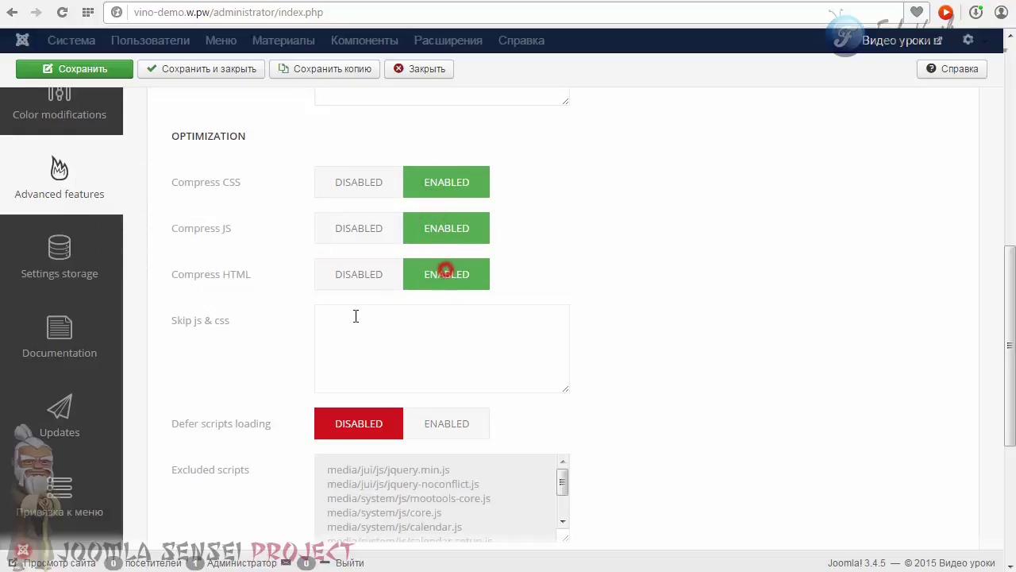
{"action": "left_click", "coordinate": [107, 68]}
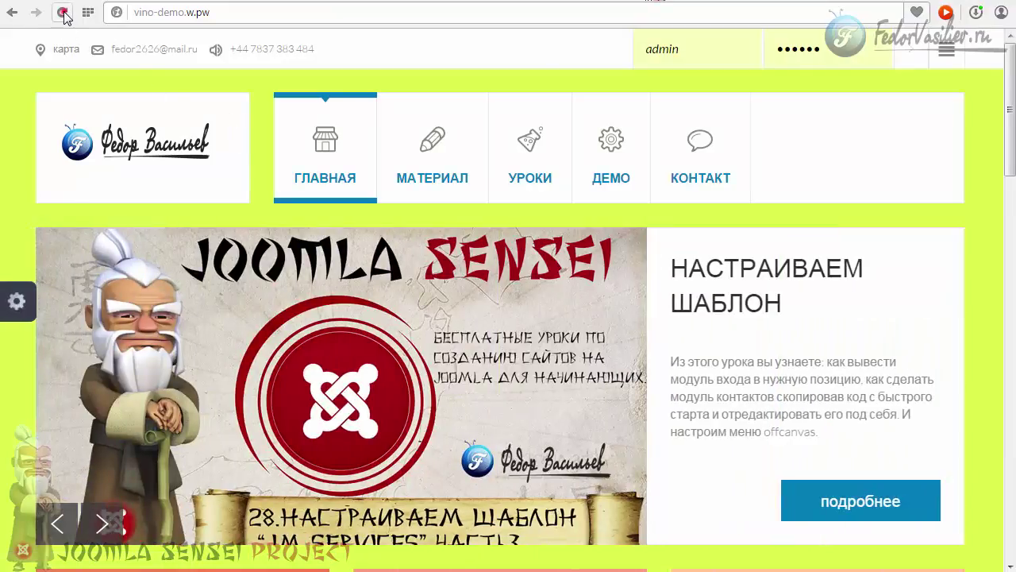
- Reload the site's front end, check the home page from header to footer, and return to the template style settings
{"action": "left_click", "coordinate": [63, 12]}
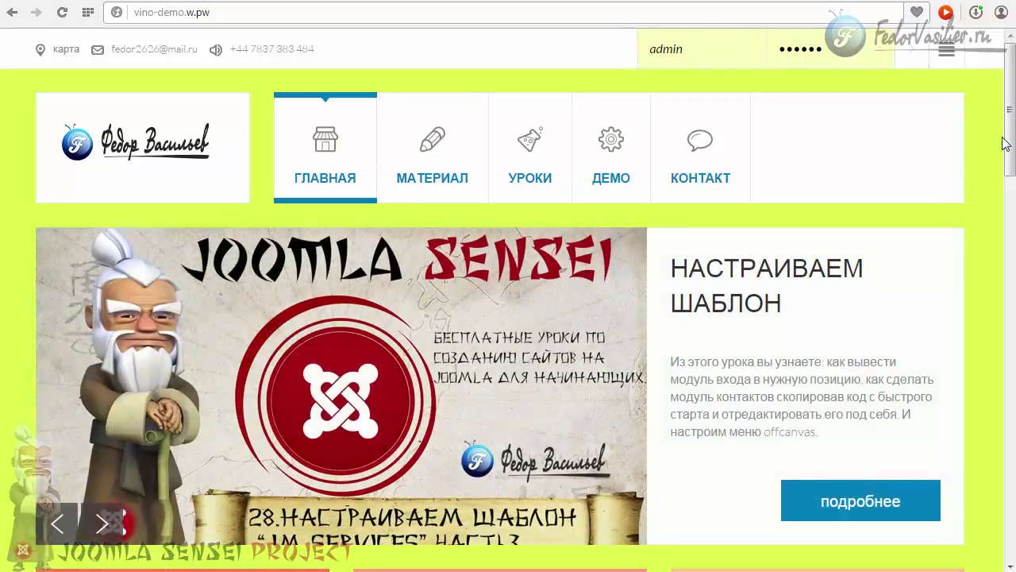
{"action": "left_click_drag", "start_coordinate": [1008, 133], "coordinate": [1011, 470]}
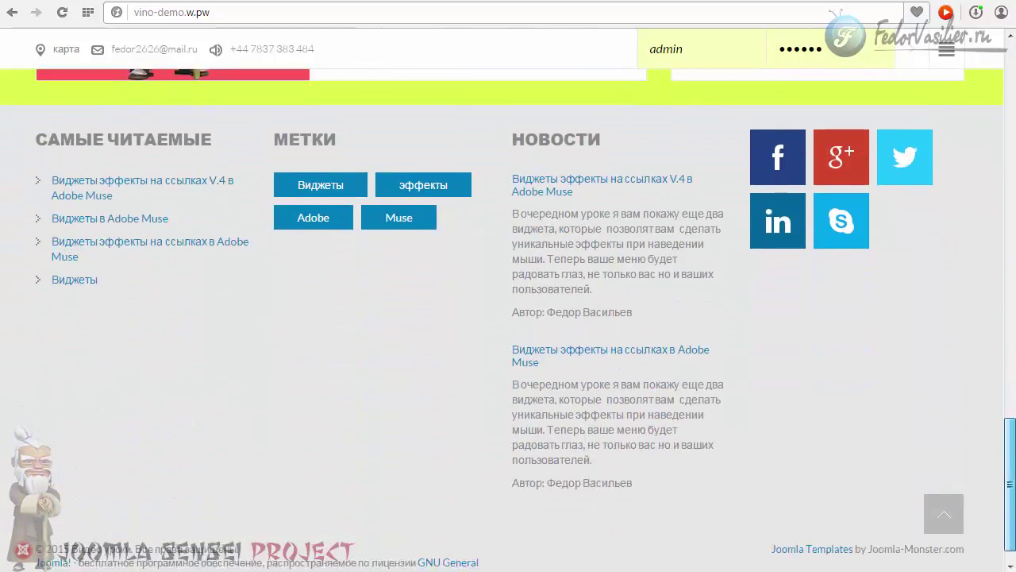
{"action": "scroll", "coordinate": [218, 228], "scroll_direction": "up", "scroll_amount": 20}
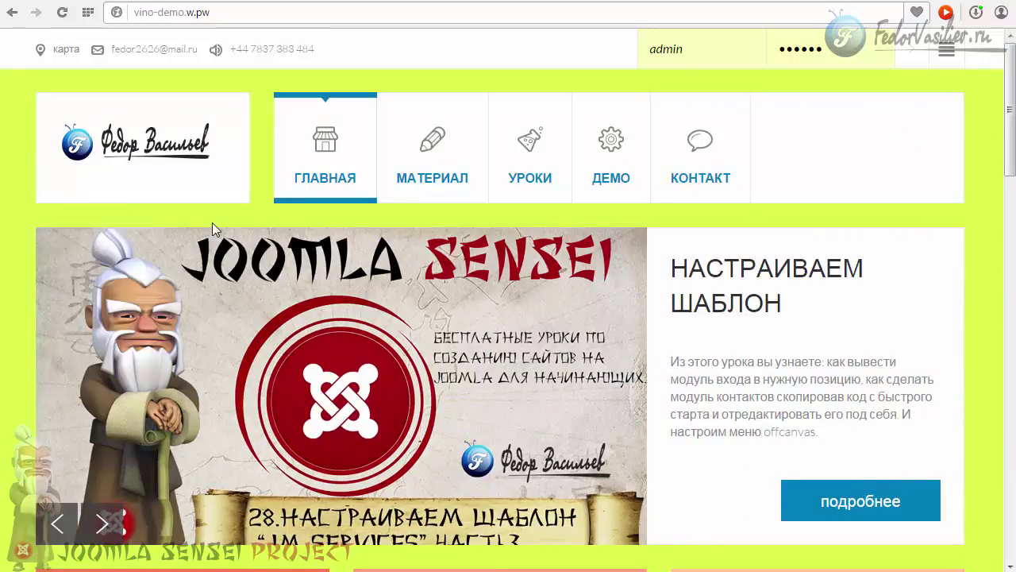
{"action": "left_click", "coordinate": [732, 1]}
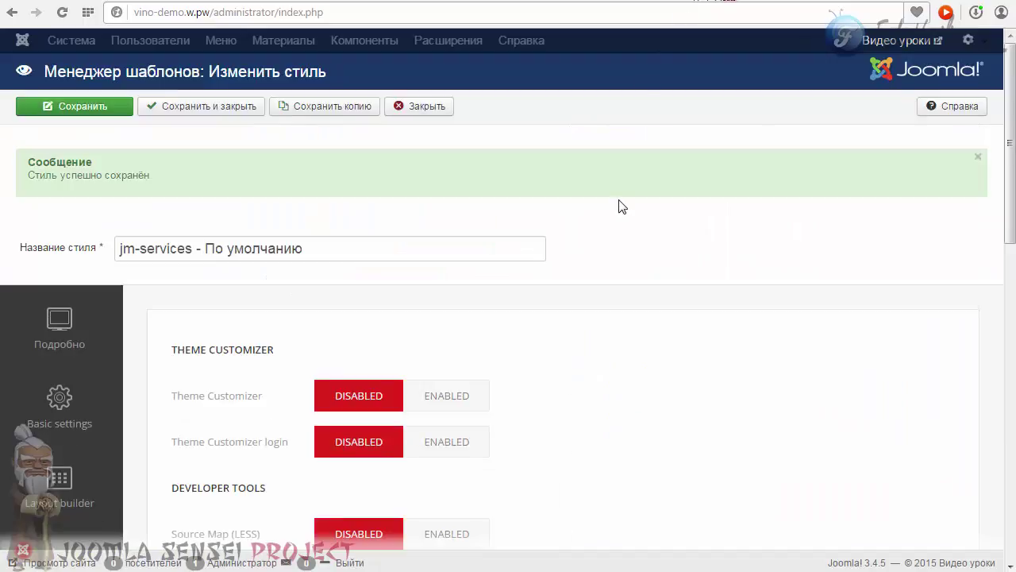
{"action": "scroll", "coordinate": [648, 291], "scroll_direction": "down", "scroll_amount": 3}
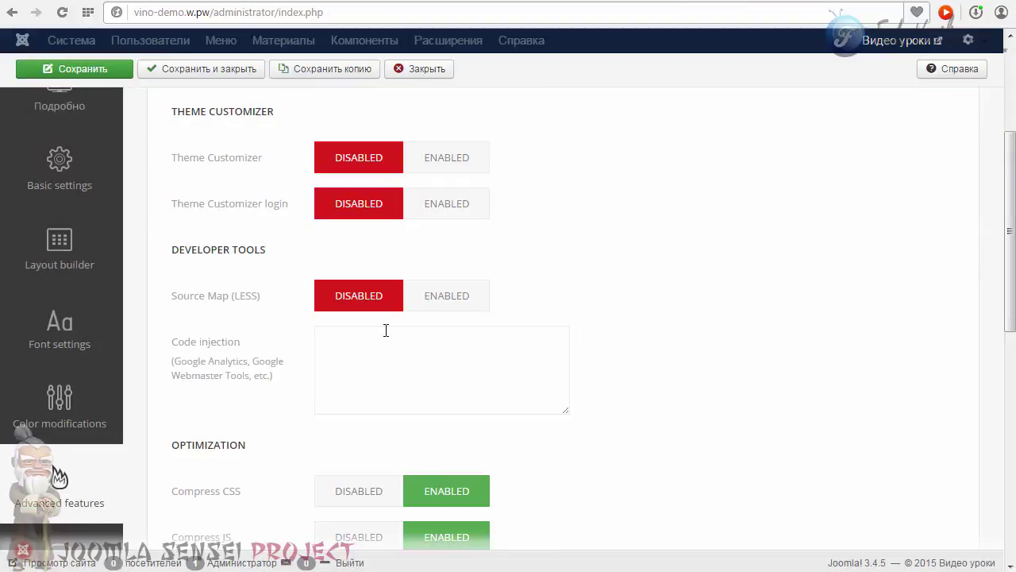
{"action": "left_click", "coordinate": [666, 3]}
{"action": "scroll", "coordinate": [508, 317], "scroll_direction": "down", "scroll_amount": 10}
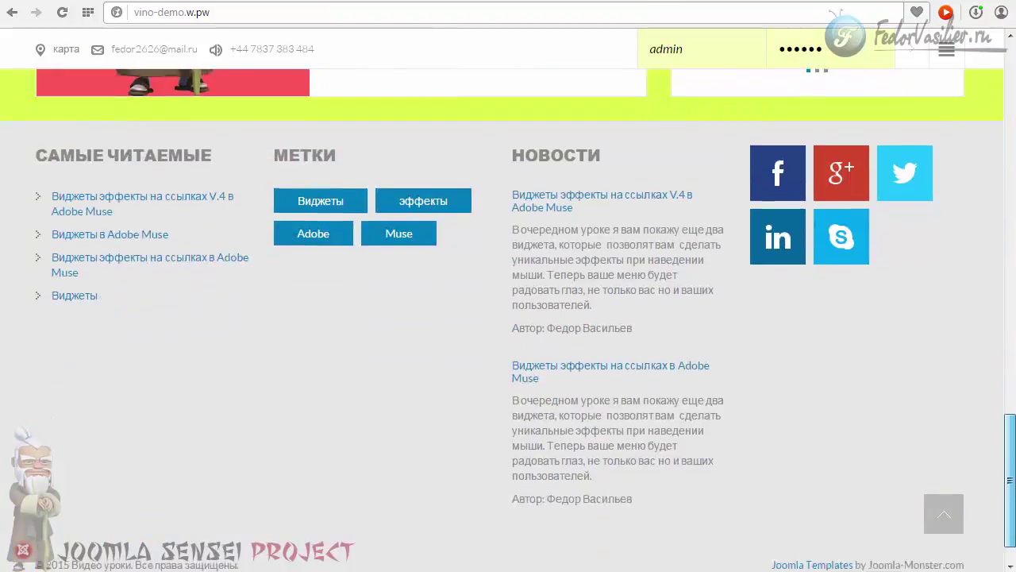
{"action": "scroll", "coordinate": [508, 317], "scroll_direction": "down", "scroll_amount": 1}
{"action": "key", "text": "Home"}
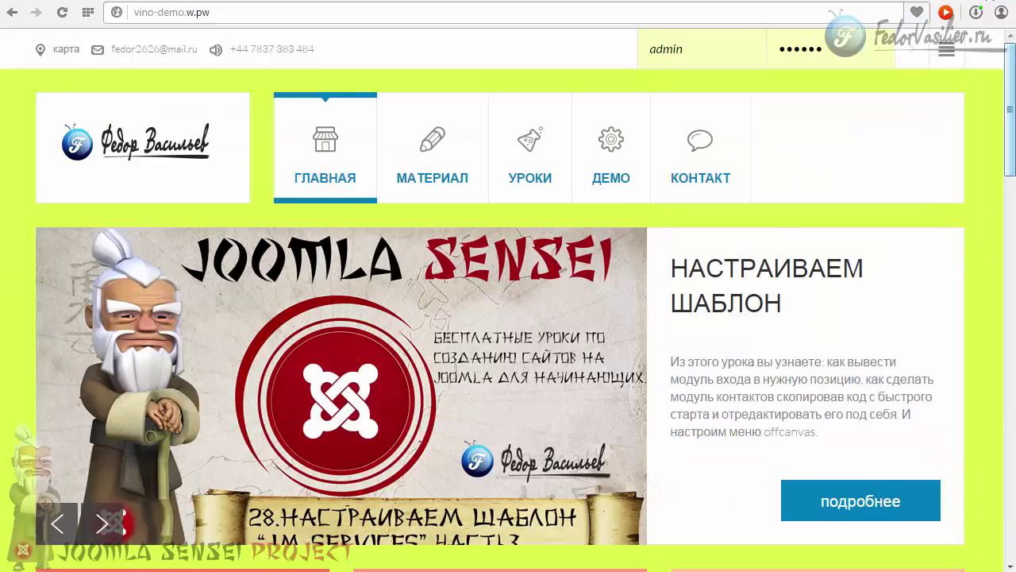
{"action": "key", "text": "ctrl+Tab"}
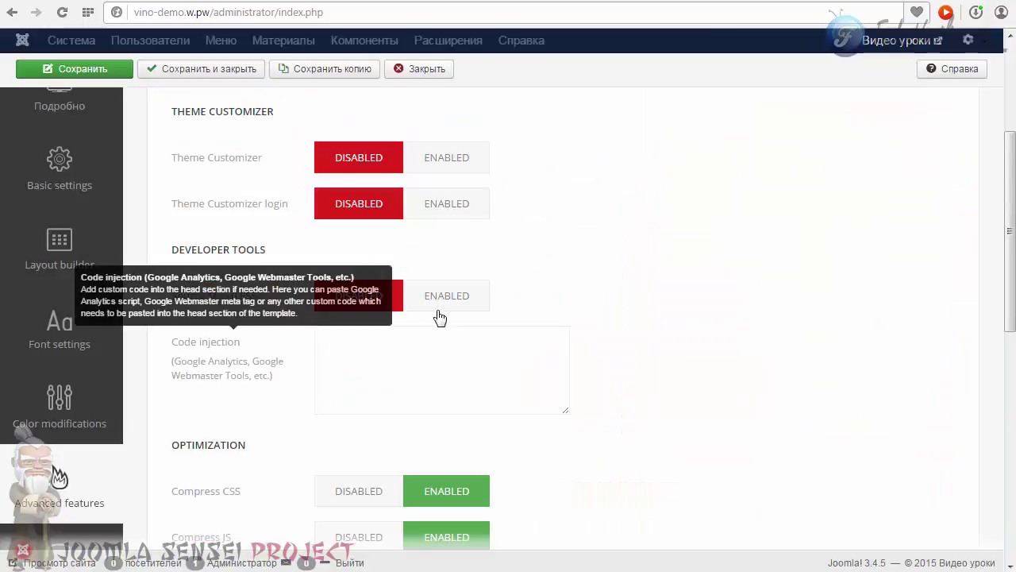
- Review the Skip js & css, Defer scripts loading and Exclude scripts options in the Optimization section
{"action": "scroll", "coordinate": [487, 330], "scroll_direction": "down", "scroll_amount": 3}
{"action": "scroll", "coordinate": [476, 326], "scroll_direction": "down", "scroll_amount": 3}
{"action": "scroll", "coordinate": [493, 310], "scroll_direction": "up", "scroll_amount": 3}
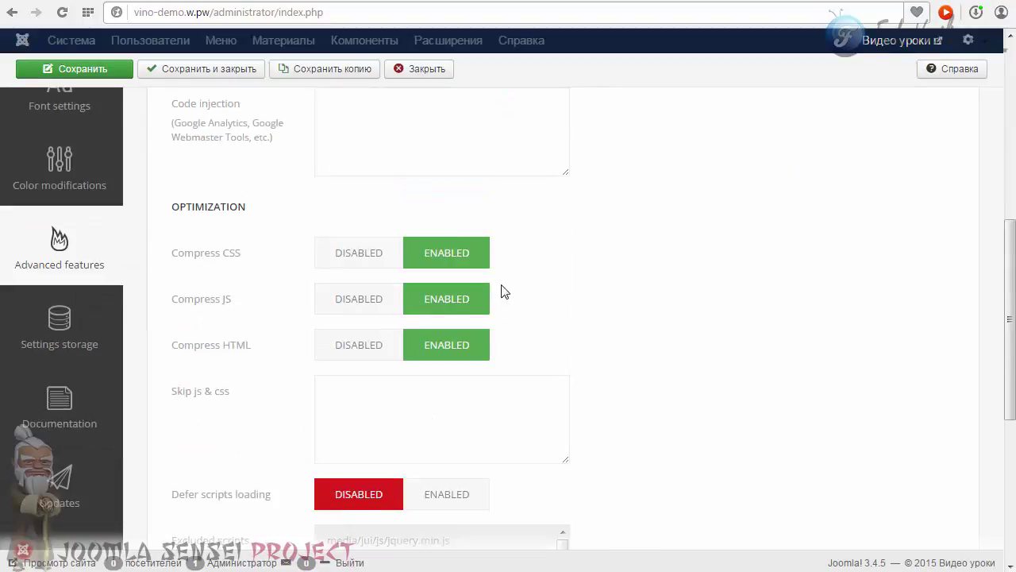
{"action": "mouse_move", "coordinate": [184, 402]}
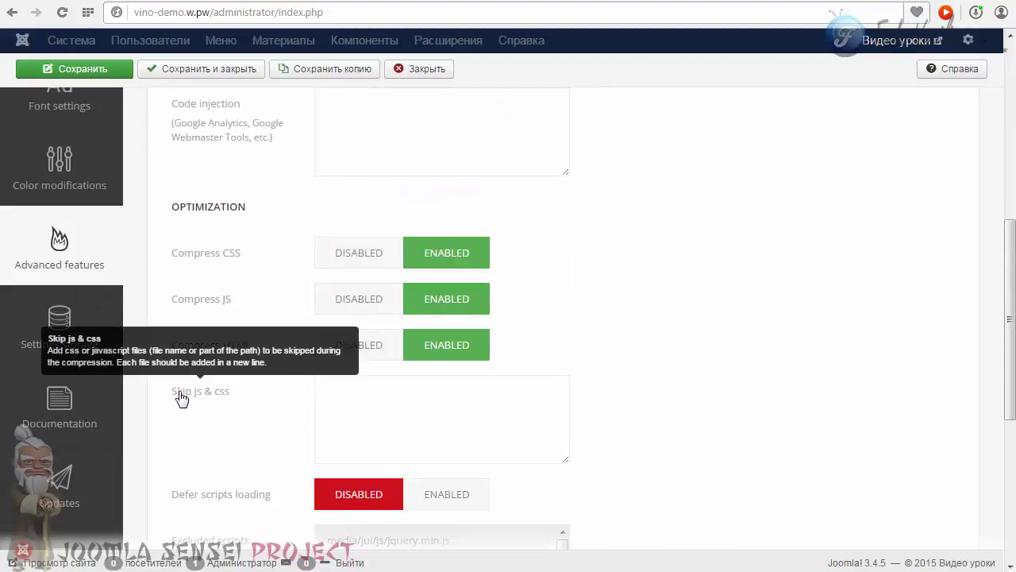
{"action": "left_click", "coordinate": [374, 401]}
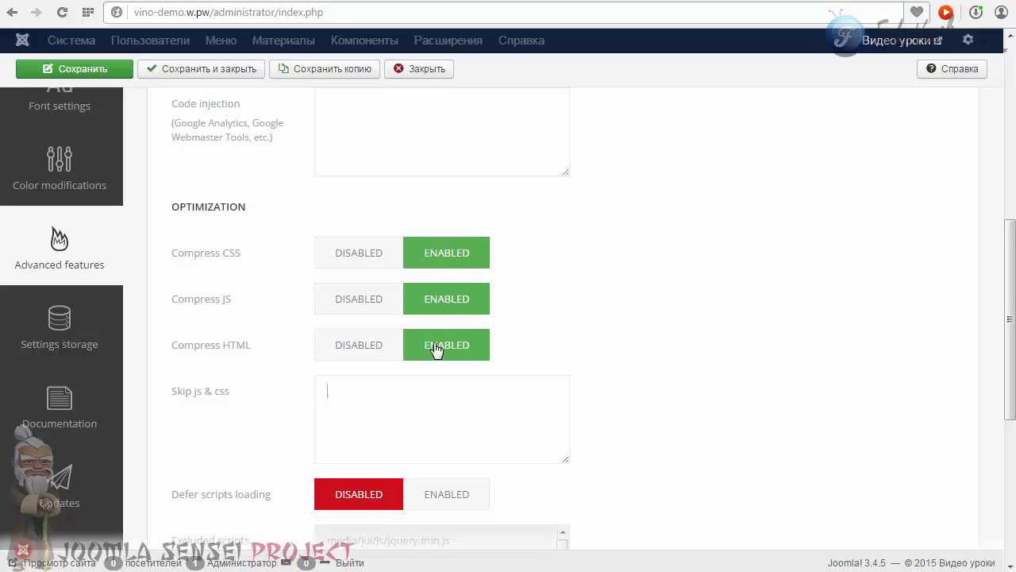
{"action": "scroll", "coordinate": [576, 333], "scroll_direction": "down", "scroll_amount": 2}
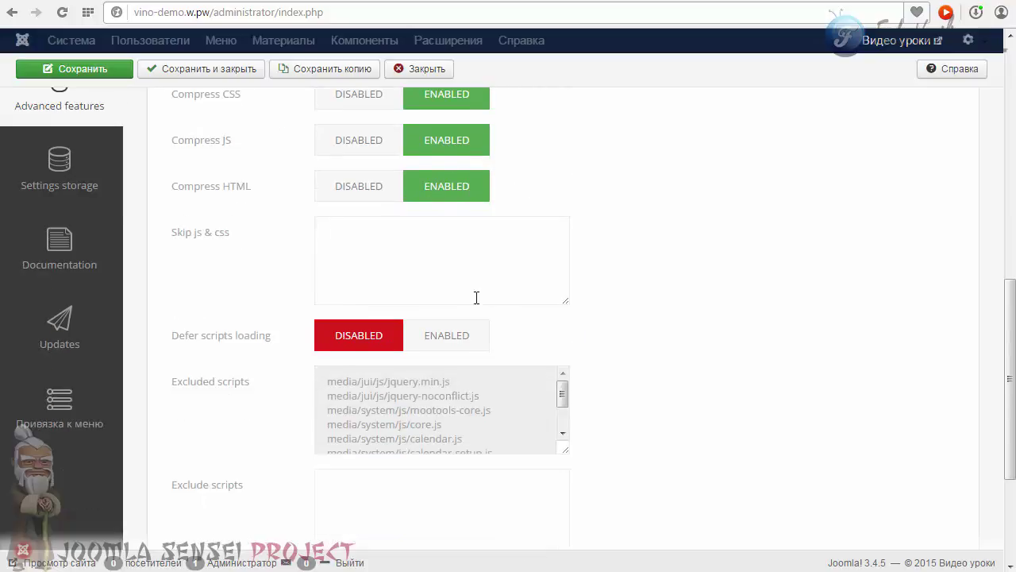
{"action": "scroll", "coordinate": [471, 209], "scroll_direction": "down", "scroll_amount": 2}
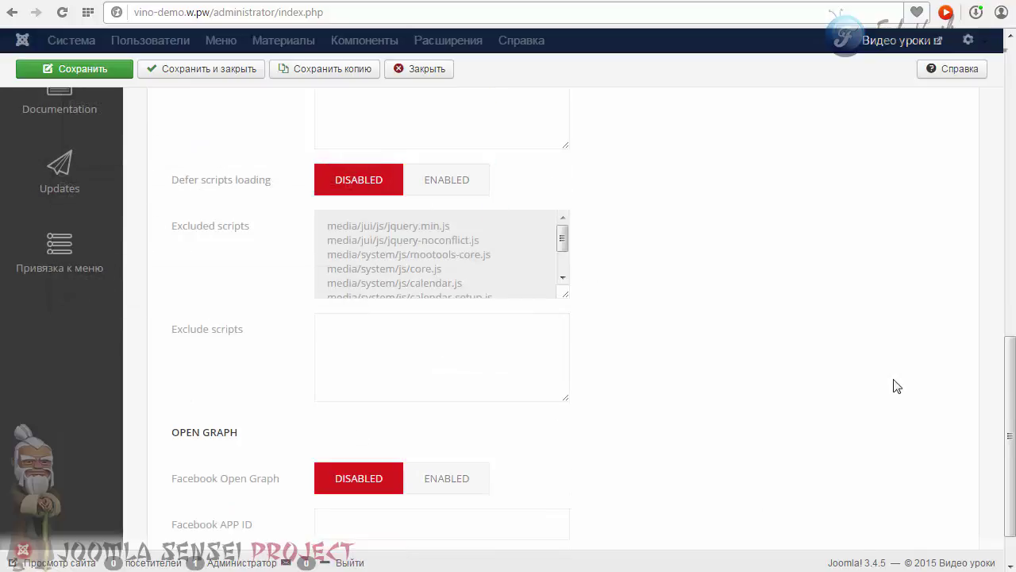
{"action": "scroll", "coordinate": [1014, 411], "scroll_direction": "down", "scroll_amount": 1}
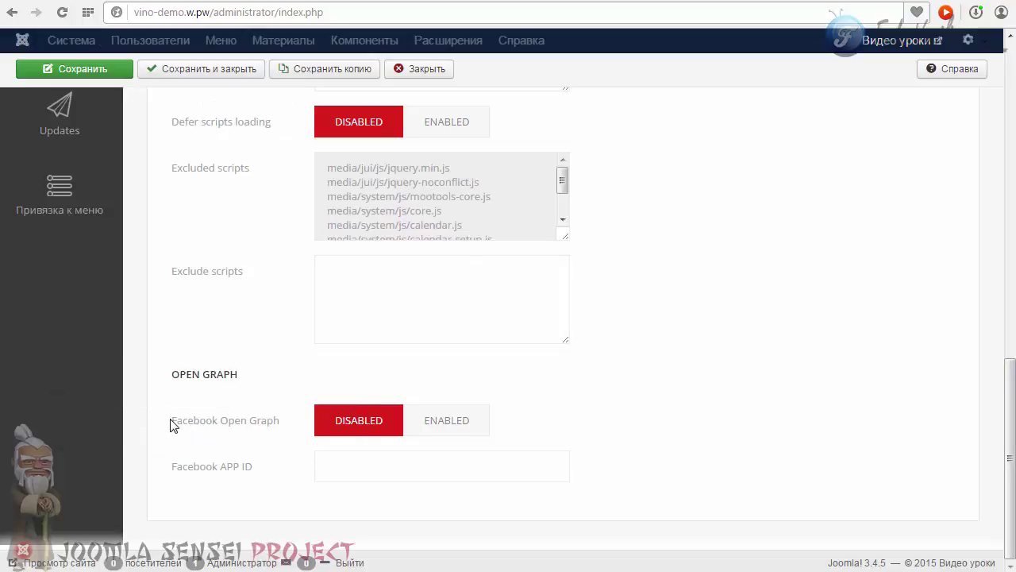
- Try enabling Facebook Open Graph, examine the Facebook APP ID field, and disable Open Graph again
{"action": "left_click_drag", "start_coordinate": [170, 424], "coordinate": [216, 426]}
{"action": "left_click", "coordinate": [443, 420]}
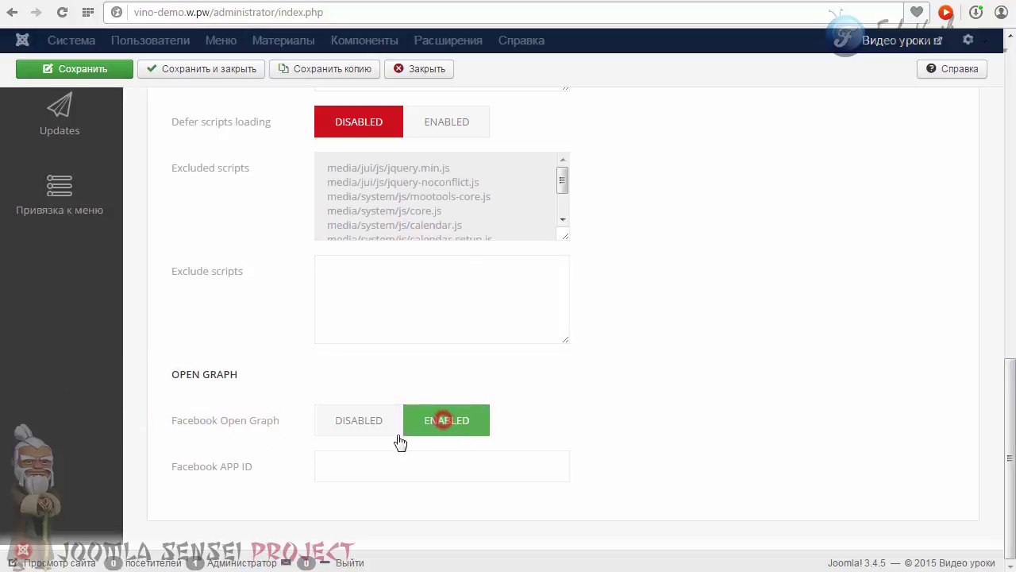
{"action": "mouse_move", "coordinate": [173, 482]}
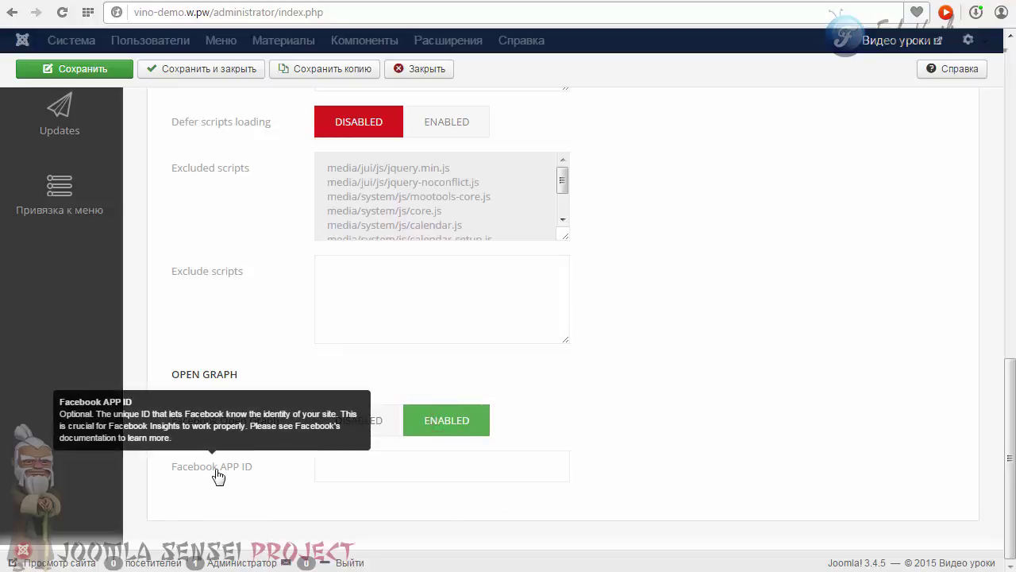
{"action": "left_click", "coordinate": [359, 466]}
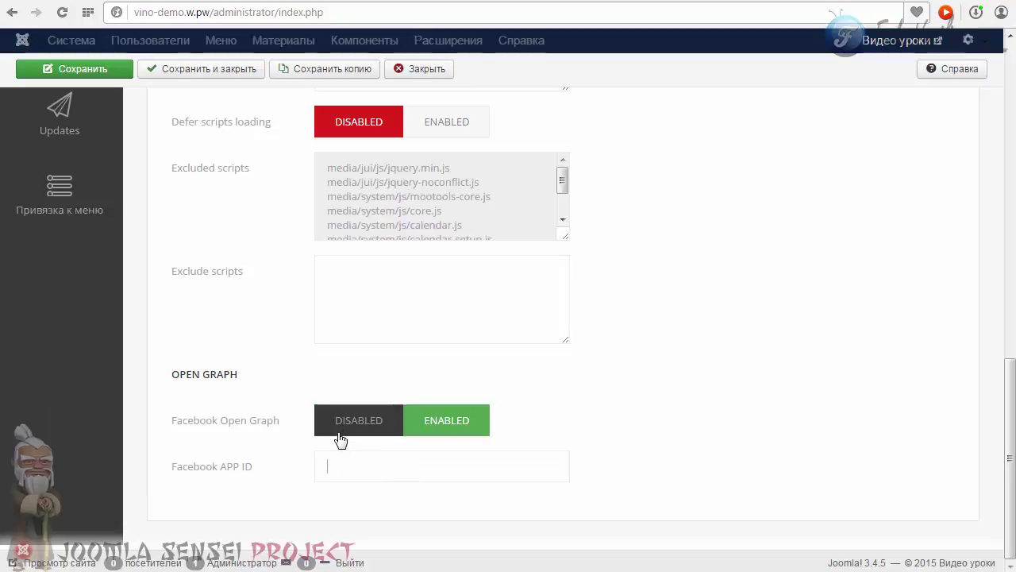
{"action": "left_click", "coordinate": [349, 427]}
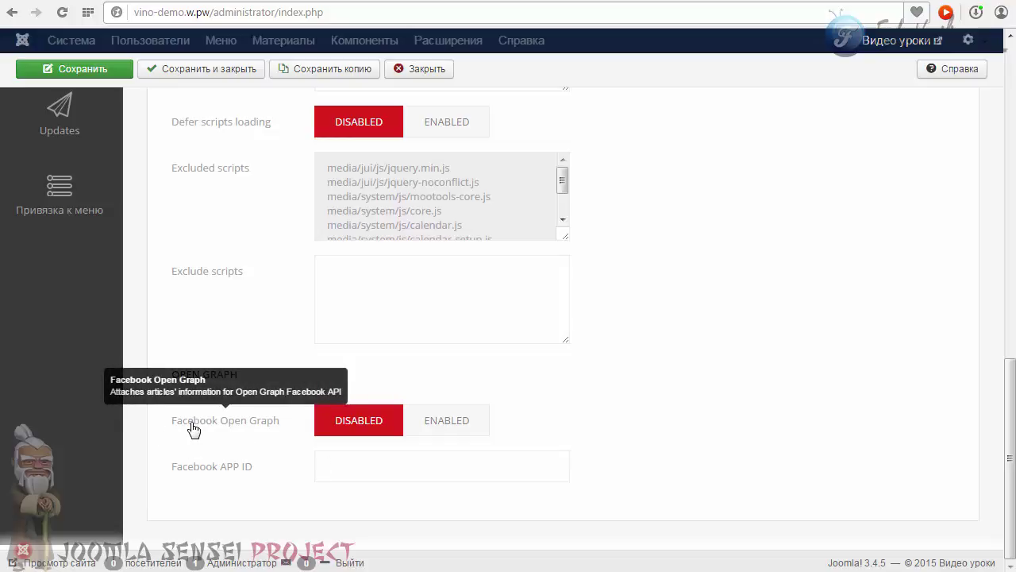
- Open the template's Settings storage section and look at the Stored settings list
{"action": "scroll", "coordinate": [598, 436], "scroll_direction": "up", "scroll_amount": 4}
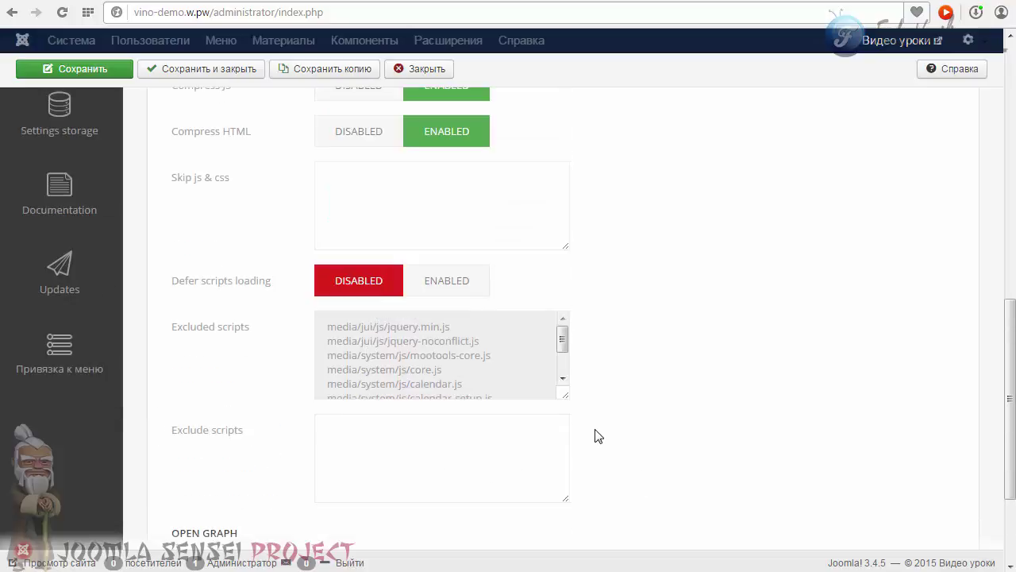
{"action": "left_click", "coordinate": [70, 290]}
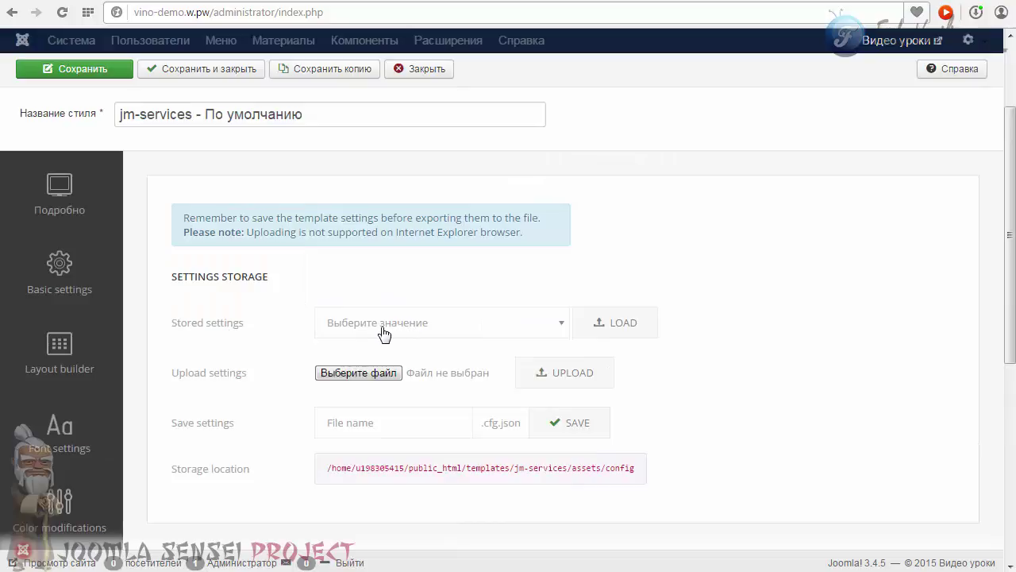
{"action": "left_click", "coordinate": [482, 327]}
{"action": "left_click", "coordinate": [480, 326]}
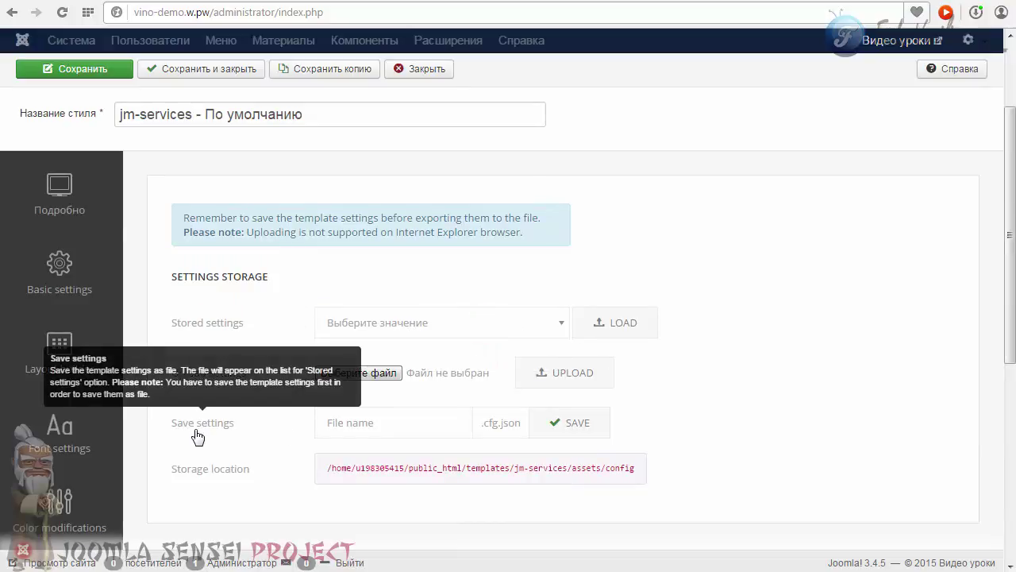
- Examine the Save settings file name field and the options for loading stored and uploaded template settings
{"action": "left_click", "coordinate": [371, 423]}
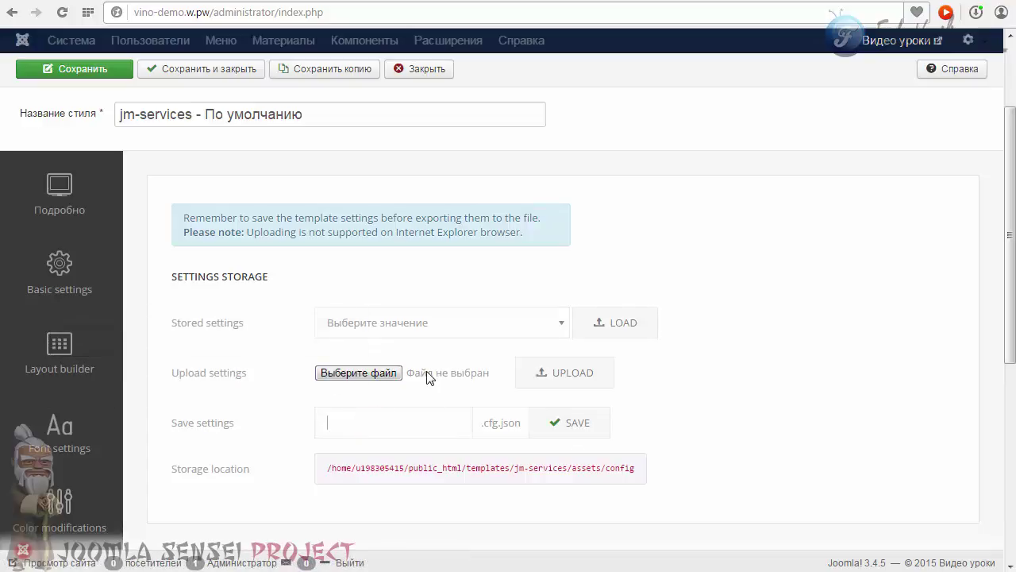
{"action": "mouse_move", "coordinate": [214, 427]}
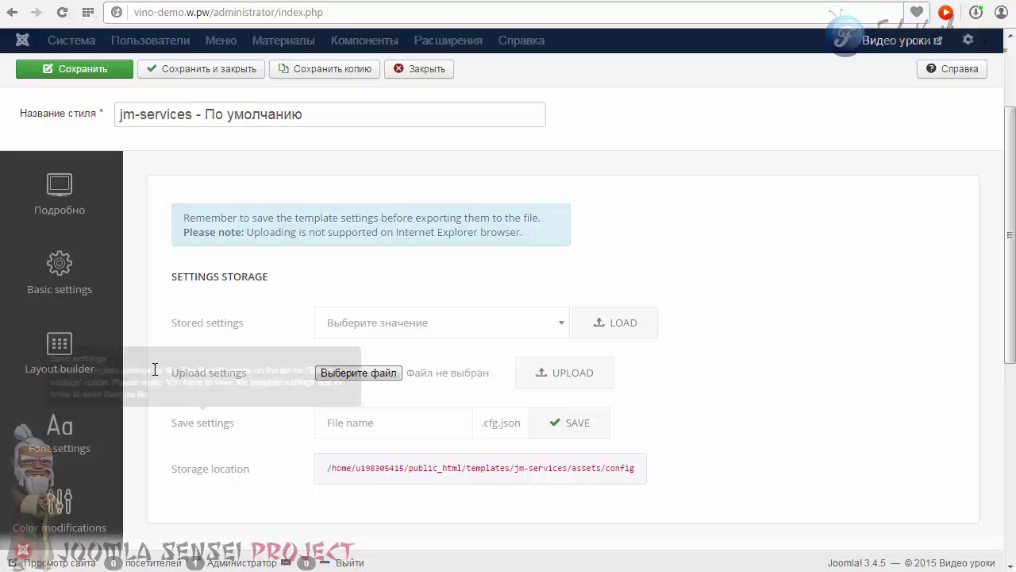
{"action": "mouse_move", "coordinate": [195, 342]}
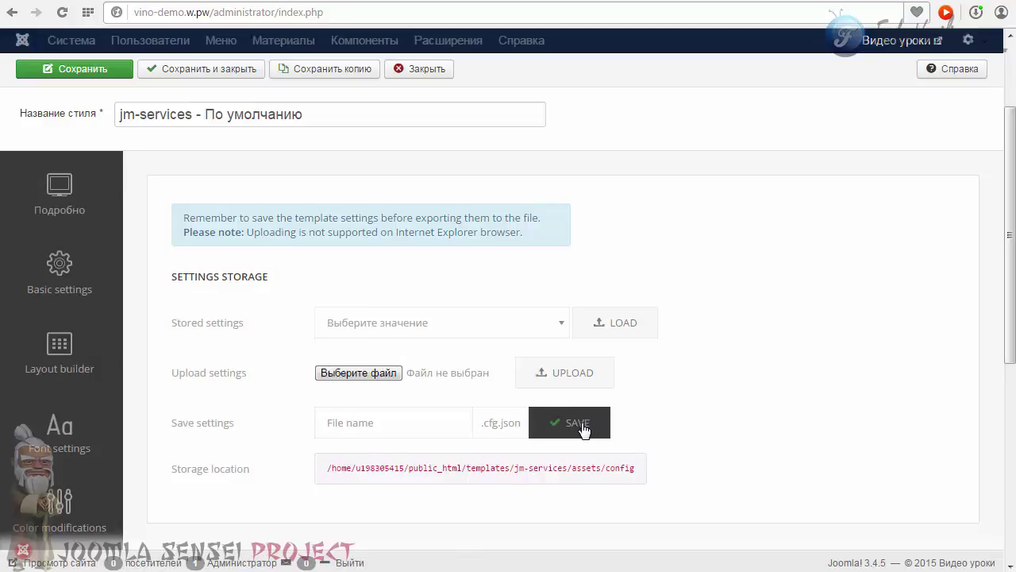
{"action": "left_click", "coordinate": [372, 423]}
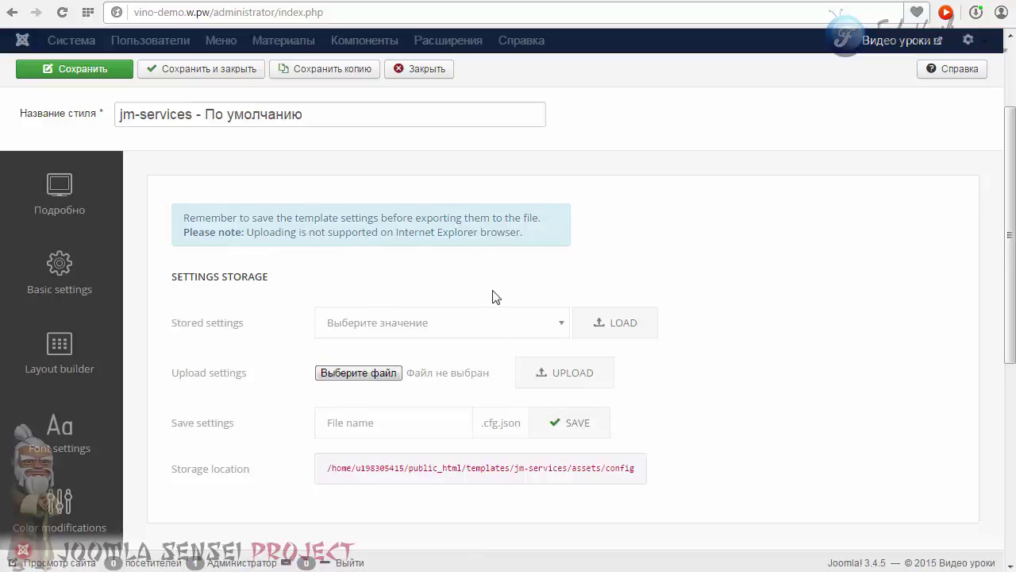
{"action": "scroll", "coordinate": [493, 297], "scroll_direction": "down", "scroll_amount": 3}
{"action": "scroll", "coordinate": [490, 275], "scroll_direction": "up", "scroll_amount": 3}
{"action": "scroll", "coordinate": [477, 281], "scroll_direction": "down", "scroll_amount": 1}
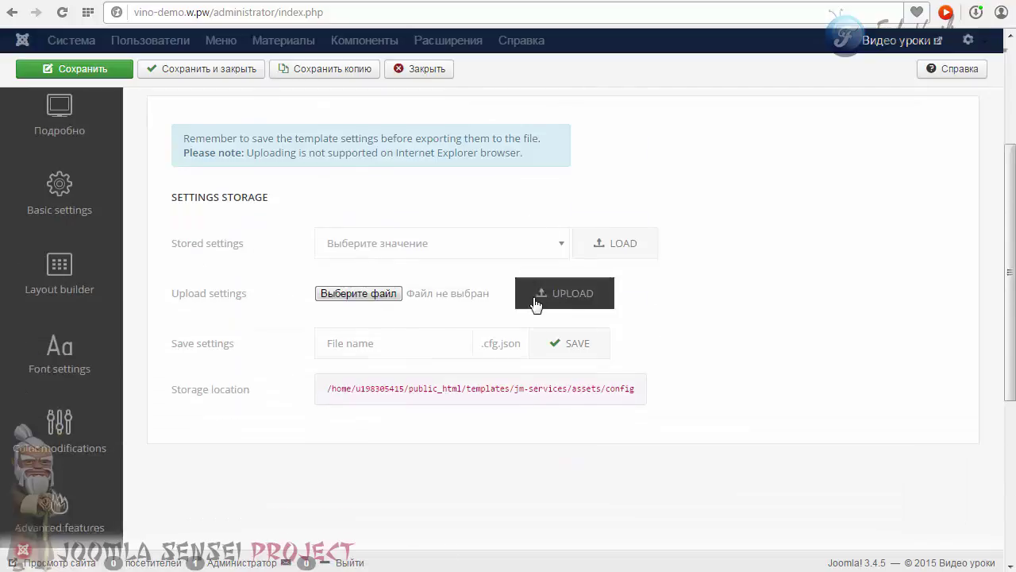
- View the template's Documentation links, and examine the template version and Framework Plugin version in the Updates section
{"action": "scroll", "coordinate": [534, 303], "scroll_direction": "down", "scroll_amount": 4}
{"action": "left_click", "coordinate": [93, 359]}
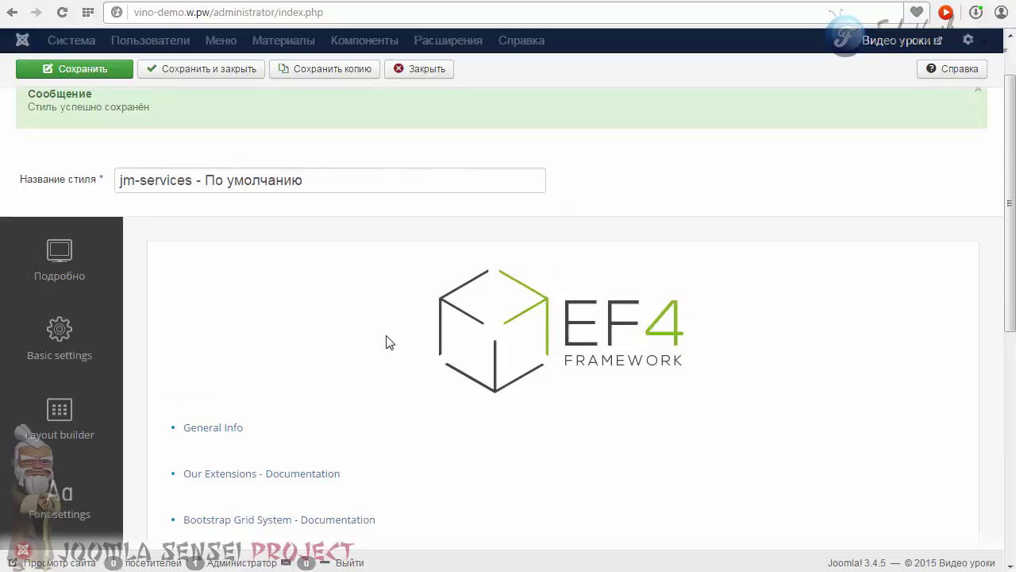
{"action": "scroll", "coordinate": [388, 343], "scroll_direction": "down", "scroll_amount": 2}
{"action": "scroll", "coordinate": [977, 389], "scroll_direction": "down", "scroll_amount": 4}
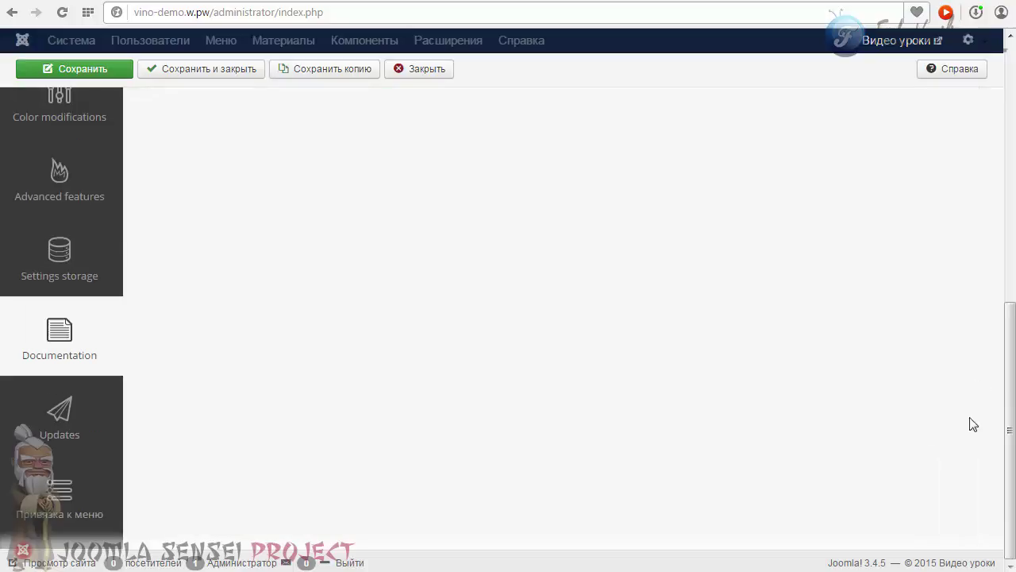
{"action": "left_click", "coordinate": [69, 418]}
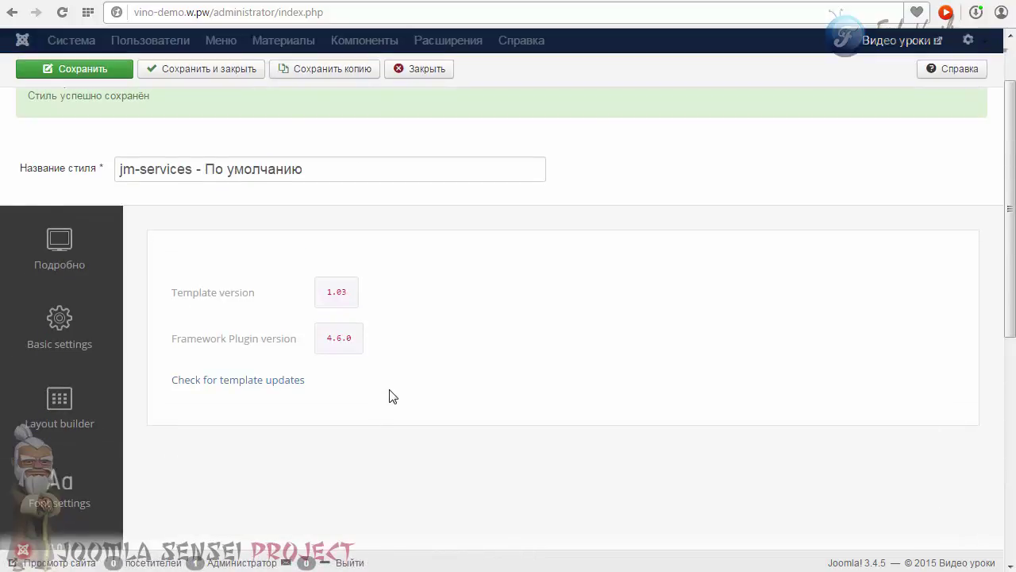
{"action": "left_click_drag", "start_coordinate": [322, 291], "coordinate": [352, 292]}
{"action": "left_click_drag", "start_coordinate": [186, 341], "coordinate": [284, 341]}
- Open the menu assignment section (Привязка к меню) and review the selectable items of Main Menu and футер
{"action": "scroll", "coordinate": [435, 346], "scroll_direction": "down", "scroll_amount": 2}
{"action": "scroll", "coordinate": [435, 346], "scroll_direction": "down", "scroll_amount": 4}
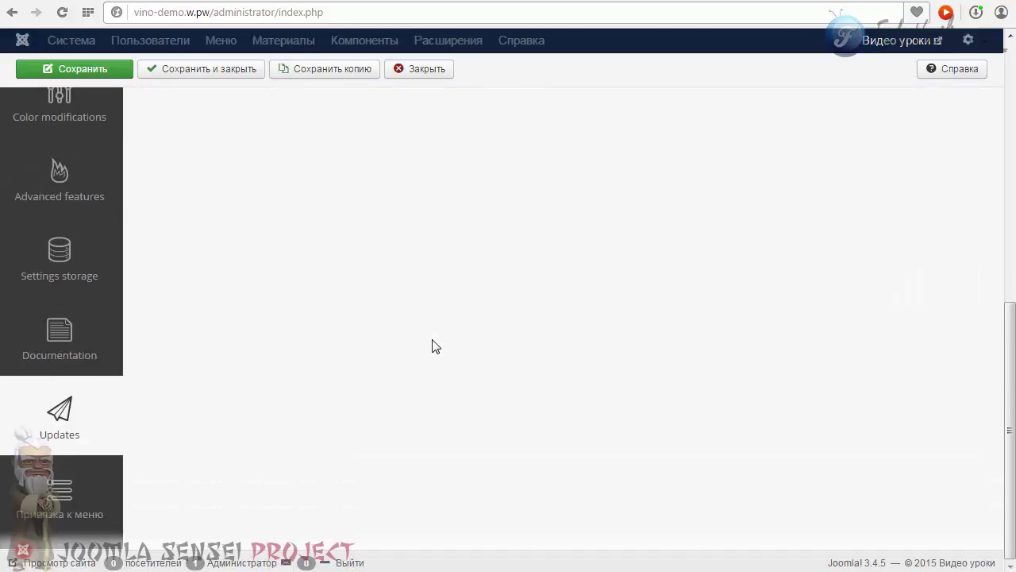
{"action": "left_click", "coordinate": [41, 498]}
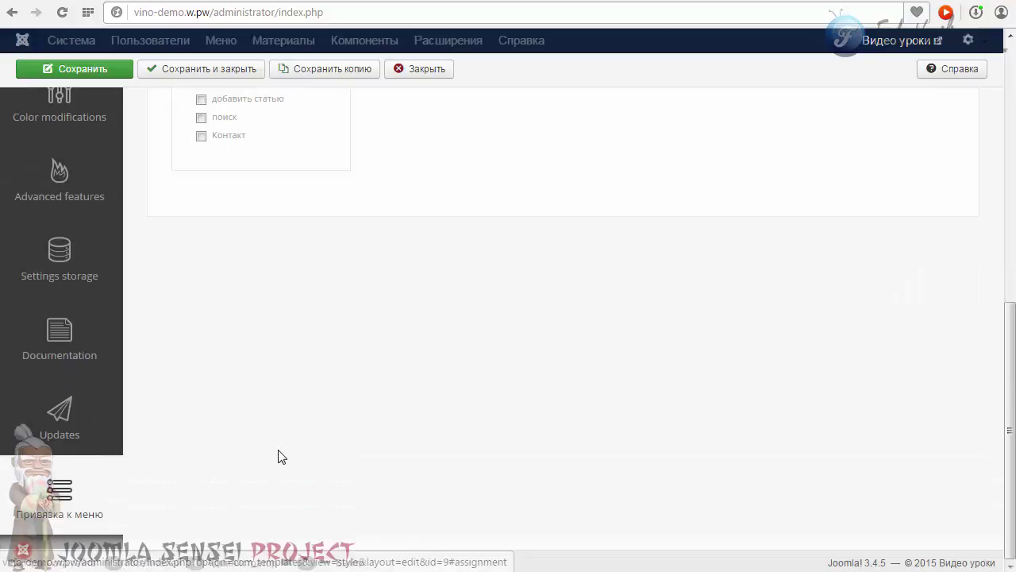
{"action": "scroll", "coordinate": [279, 455], "scroll_direction": "up", "scroll_amount": 6}
{"action": "scroll", "coordinate": [286, 458], "scroll_direction": "down", "scroll_amount": 4}
{"action": "scroll", "coordinate": [286, 458], "scroll_direction": "down", "scroll_amount": 2}
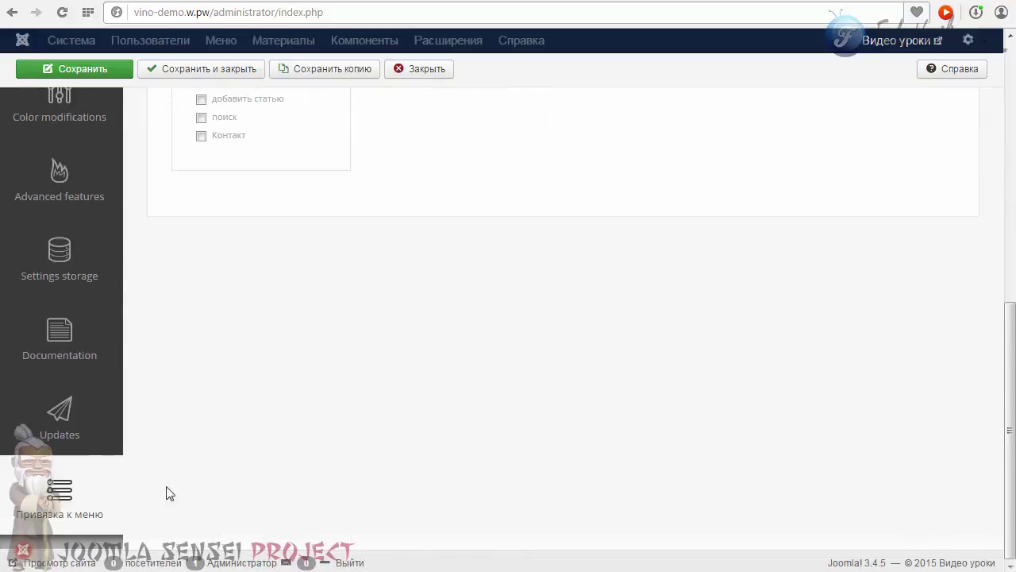
{"action": "scroll", "coordinate": [177, 458], "scroll_direction": "up", "scroll_amount": 2}
{"action": "scroll", "coordinate": [10, 373], "scroll_direction": "up", "scroll_amount": 3}
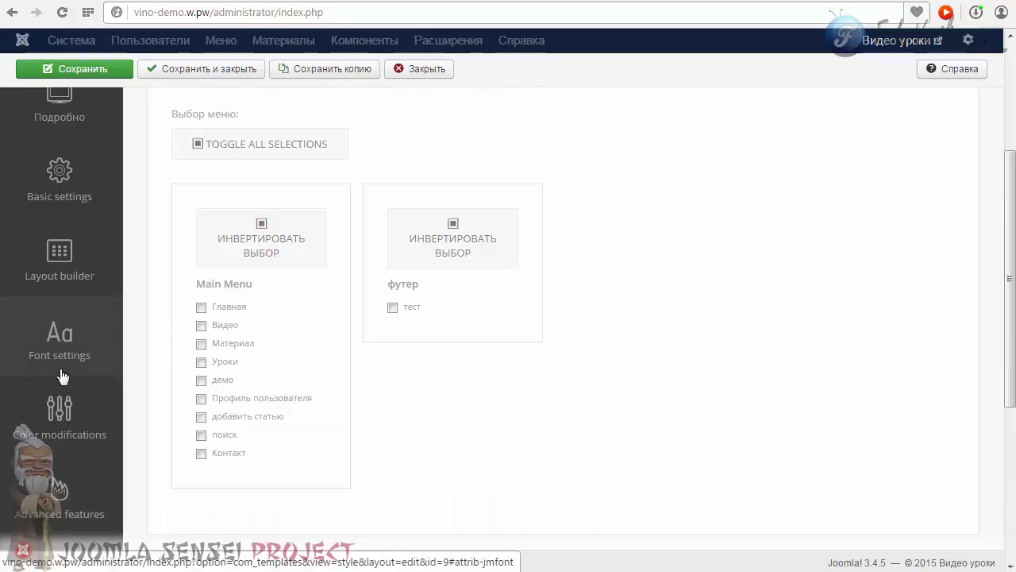
- Return to the template's details section (Подробно) and look over the JM Services overview and the list of settings sections
{"action": "scroll", "coordinate": [75, 347], "scroll_direction": "up", "scroll_amount": 2}
{"action": "left_click", "coordinate": [50, 343]}
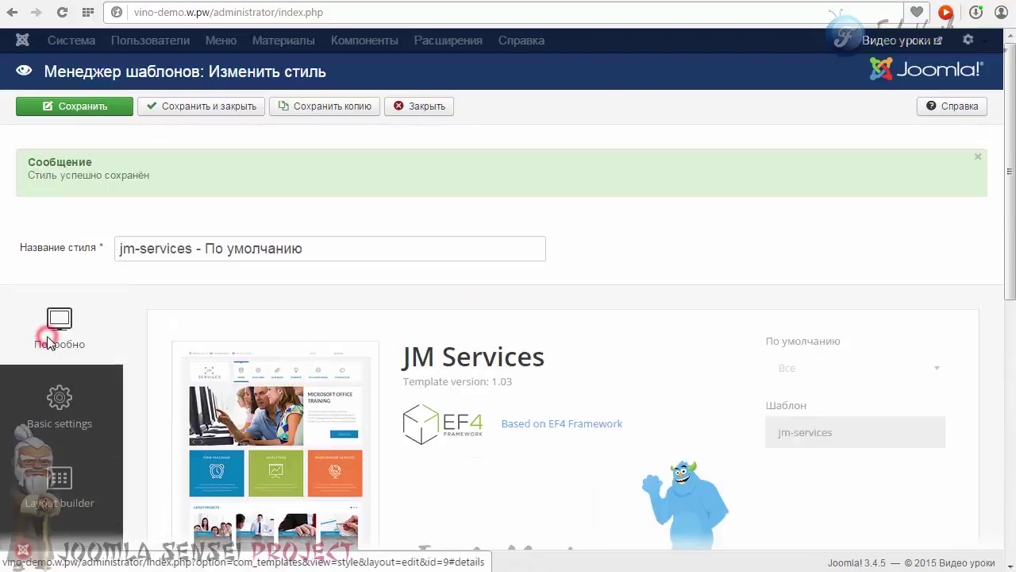
{"action": "scroll", "coordinate": [771, 418], "scroll_direction": "down", "scroll_amount": 4}
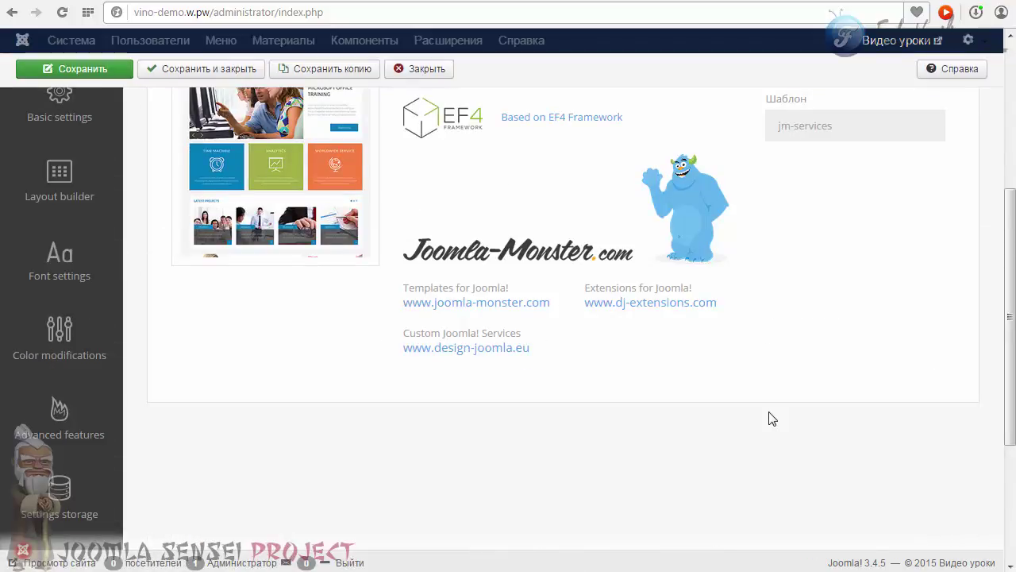
{"action": "scroll", "coordinate": [1004, 401], "scroll_direction": "up", "scroll_amount": 2}
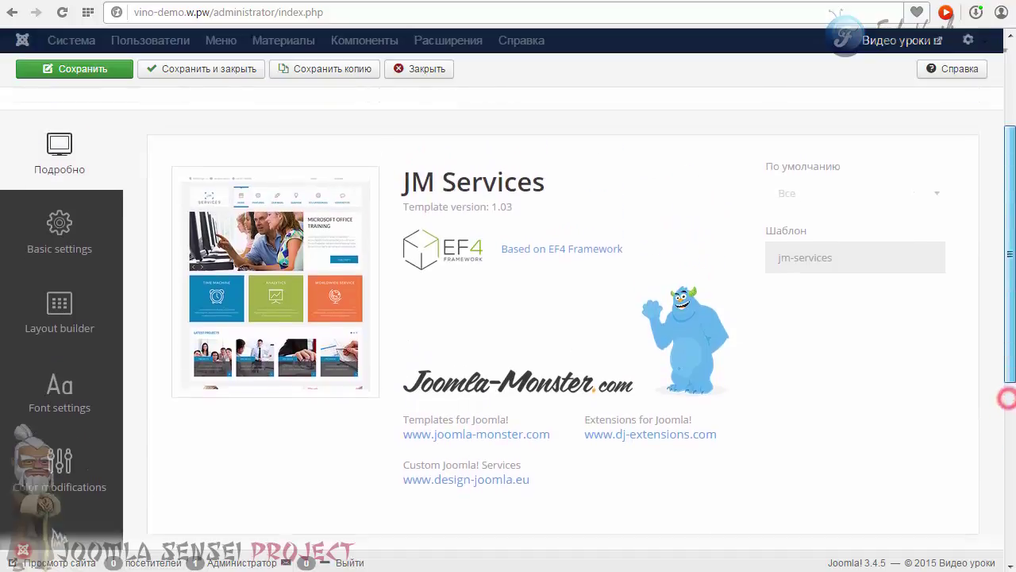
{"action": "scroll", "coordinate": [1006, 400], "scroll_direction": "up", "scroll_amount": 2}
{"action": "scroll", "coordinate": [1009, 282], "scroll_direction": "down", "scroll_amount": 7}
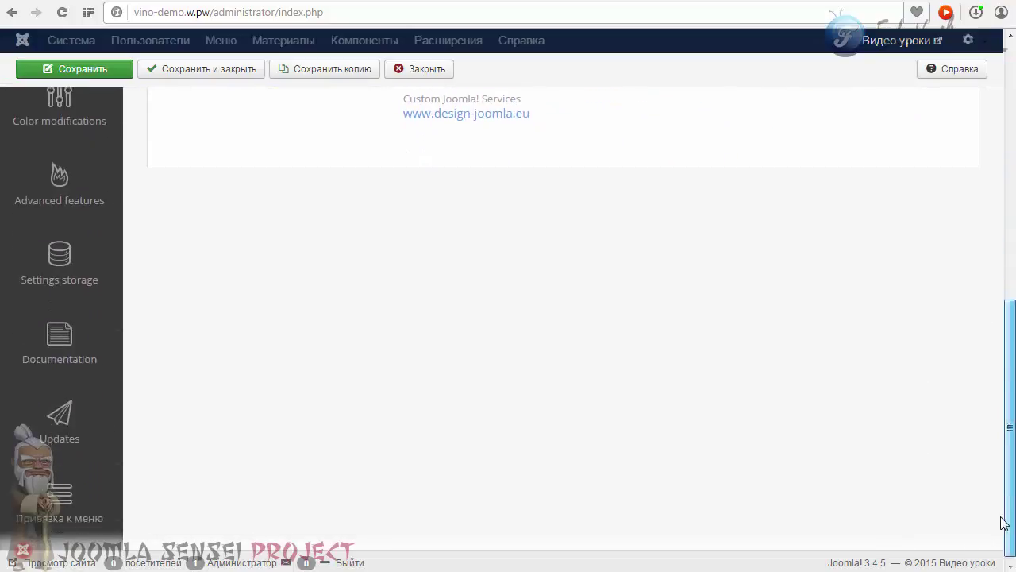
{"action": "scroll", "coordinate": [990, 344], "scroll_direction": "up", "scroll_amount": 5}
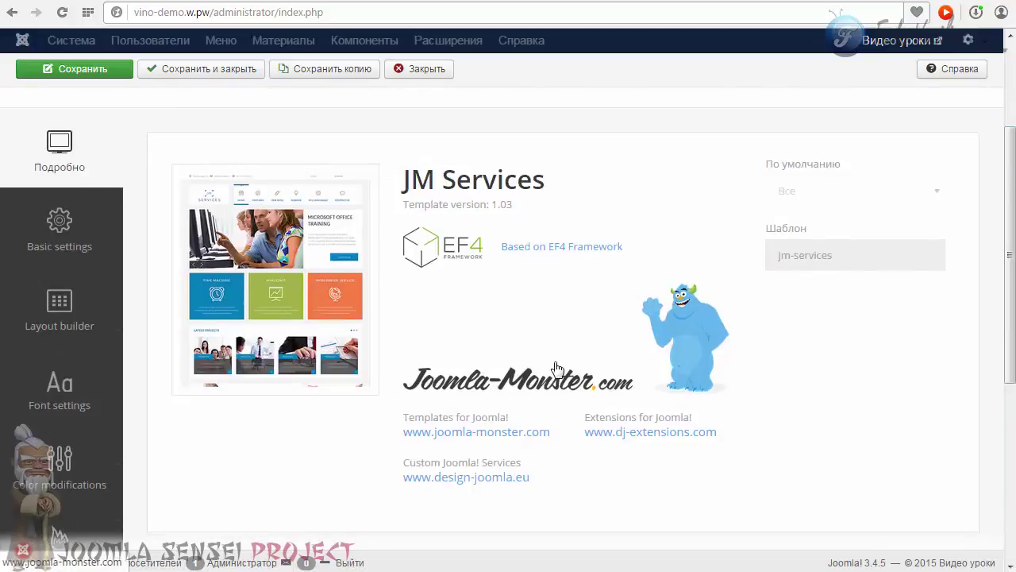